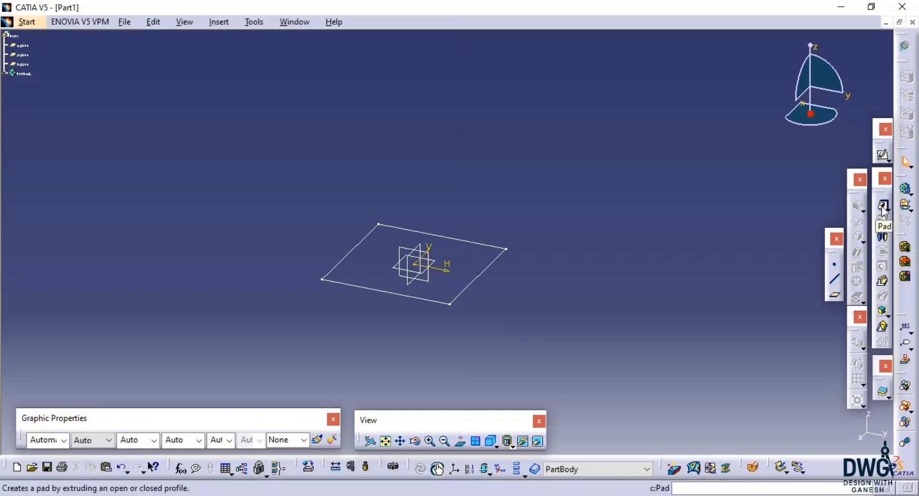
Start a pad from the square sketch with a length of 100 mm and preview it
click(882, 206)
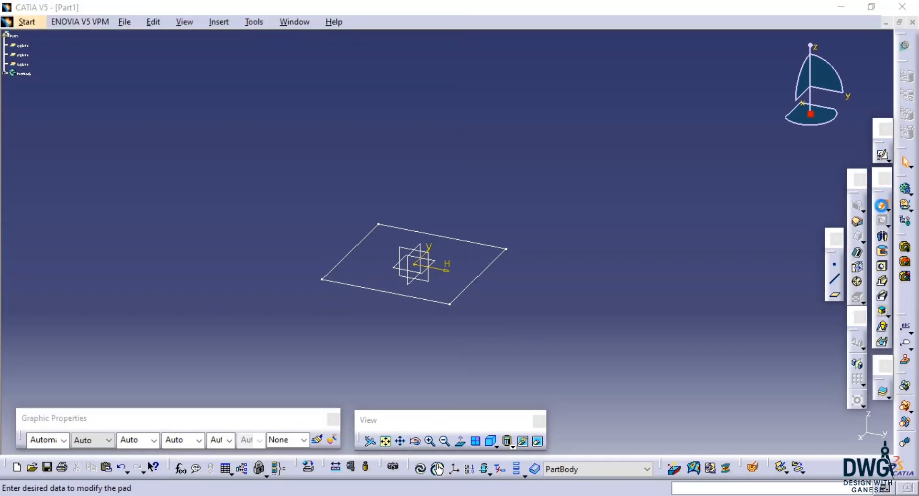
click(492, 277)
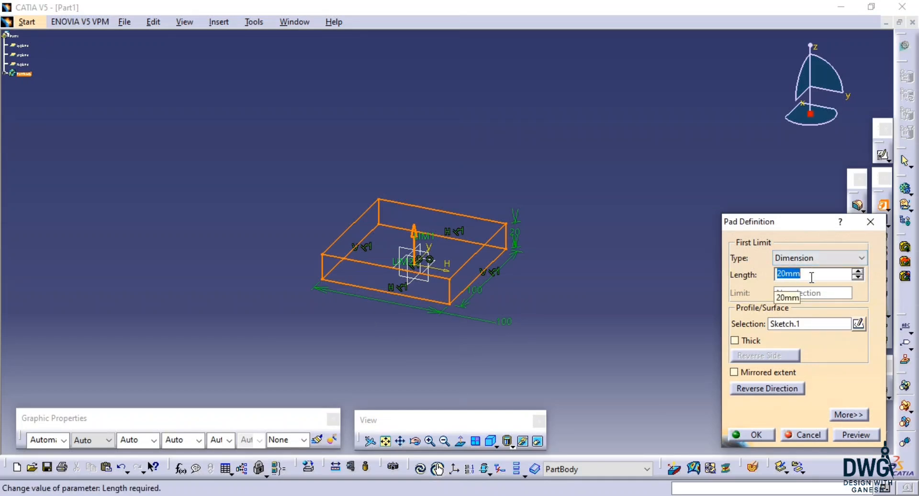
text(100)
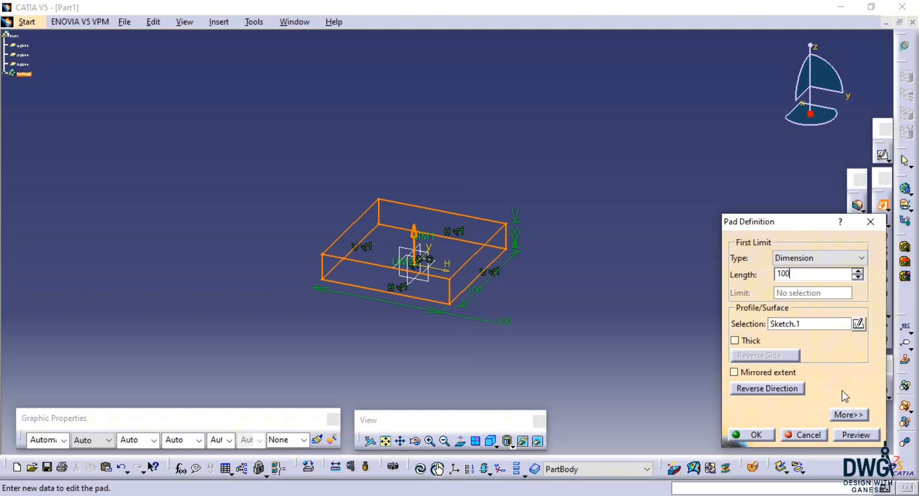
click(844, 434)
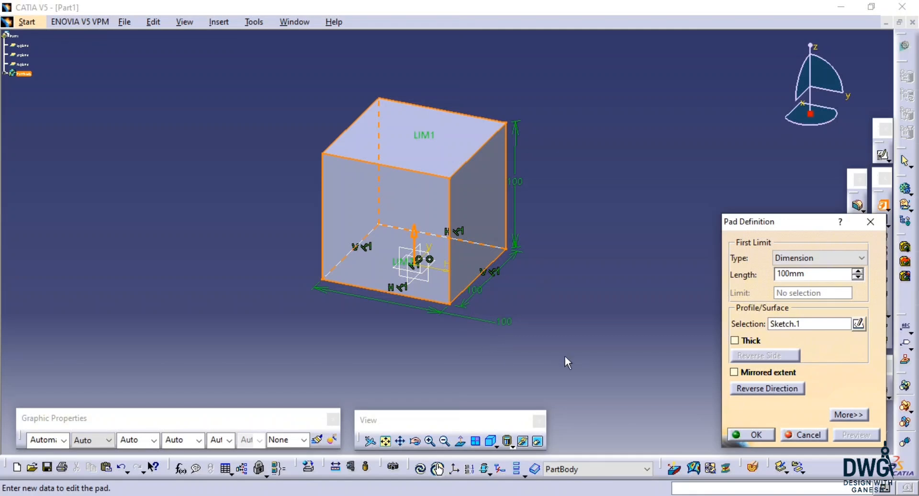
Try previewing the pad with mirrored extent and turn the option back off
click(734, 372)
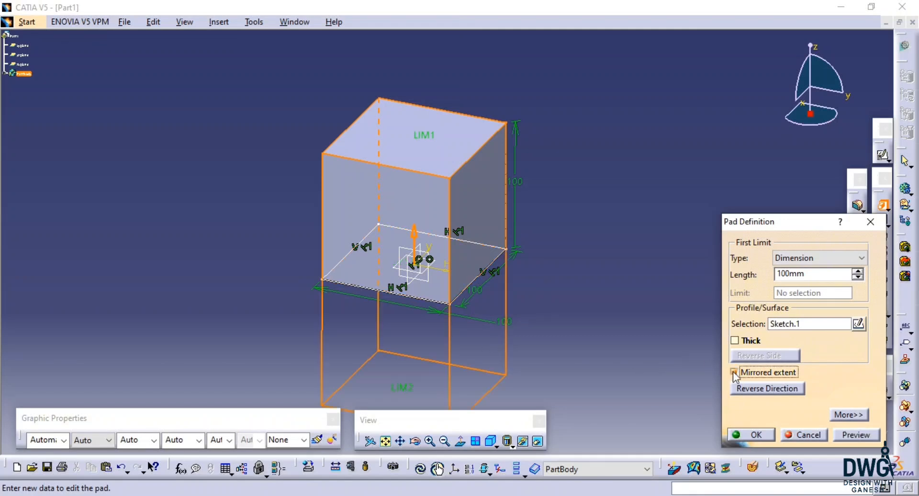
mouse_move(595, 334)
middle_down()
mouse_move(597, 304)
mouse_move(599, 318)
middle_up()
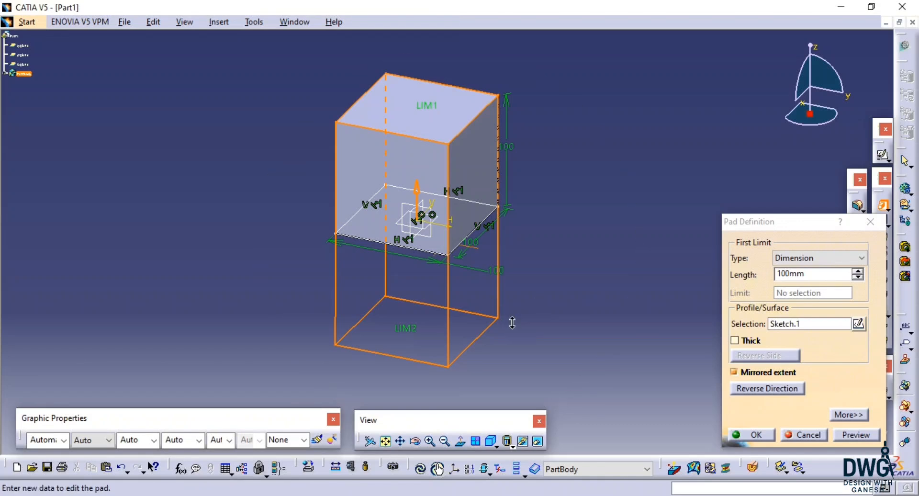
click(851, 438)
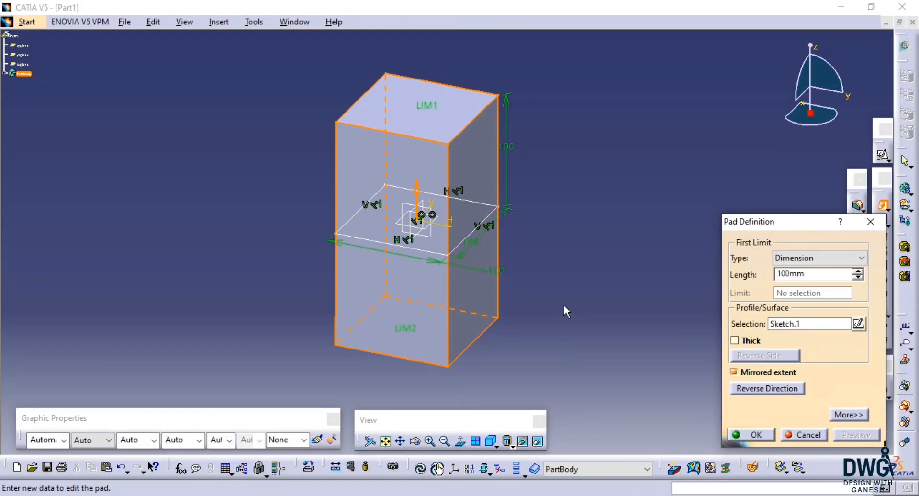
click(735, 372)
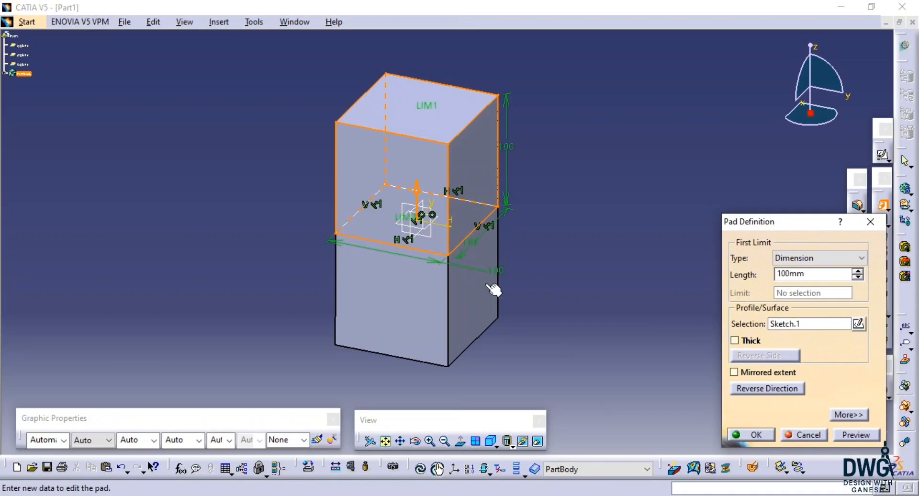
Expand the pad definition, set the second limit's length to 10 mm and preview it
click(856, 414)
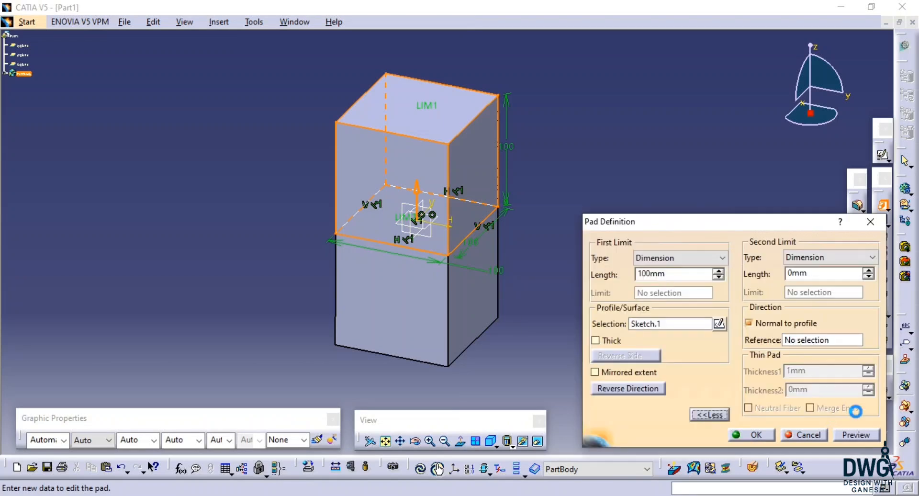
double_click(814, 272)
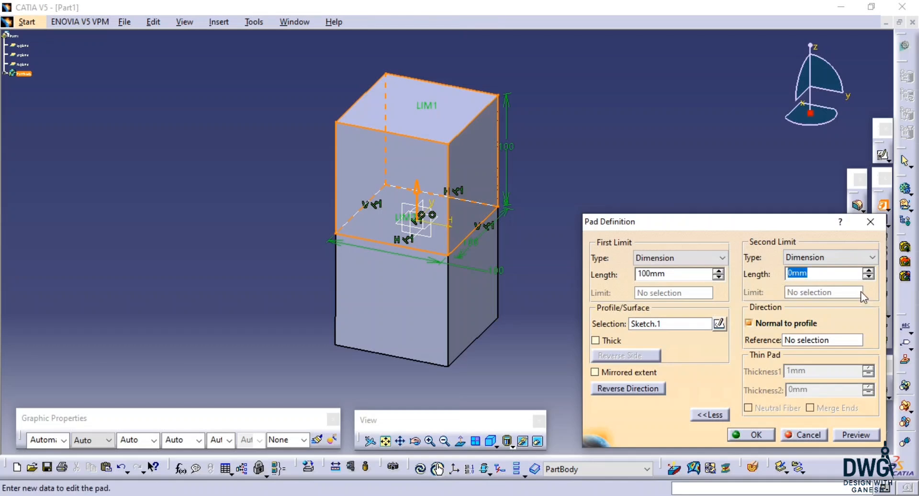
text(10)
click(854, 434)
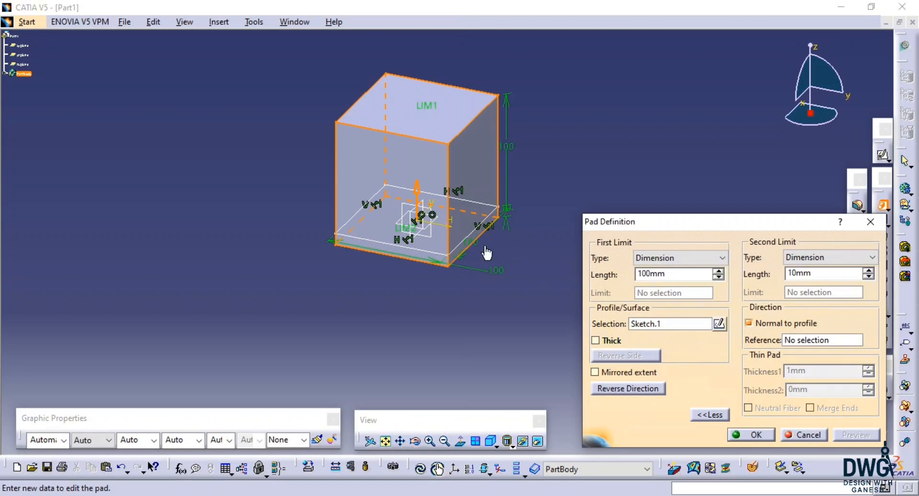
Set the pad's second limit length to 50 mm
double_click(828, 272)
text(5)
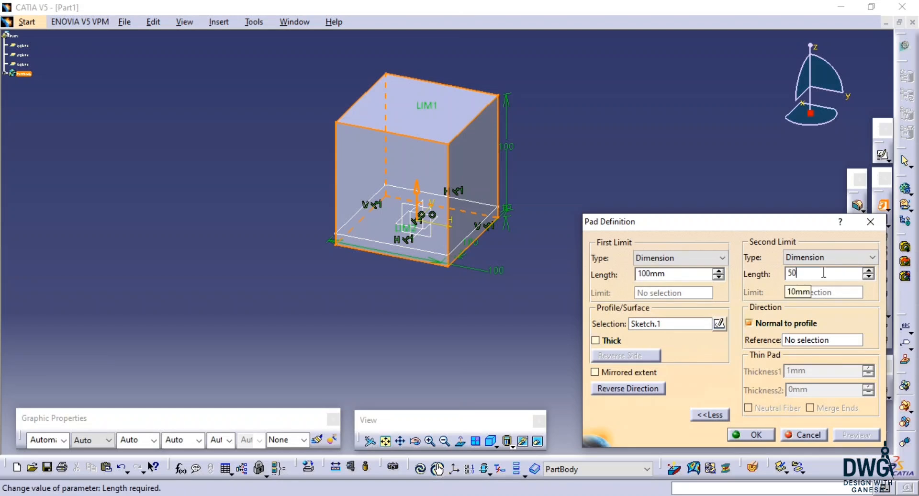
text(0)
Set the pad's first limit to 60 mm and second limit to 40 mm, and create the pad
double_click(690, 277)
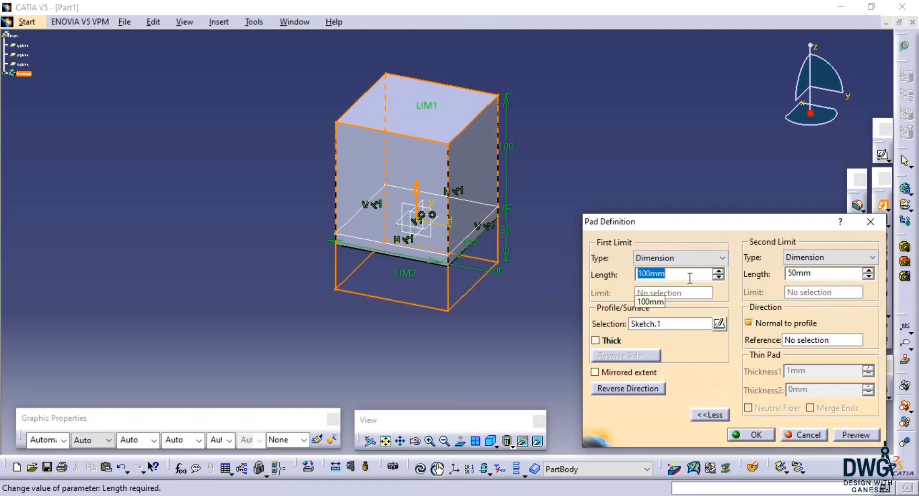
text(60)
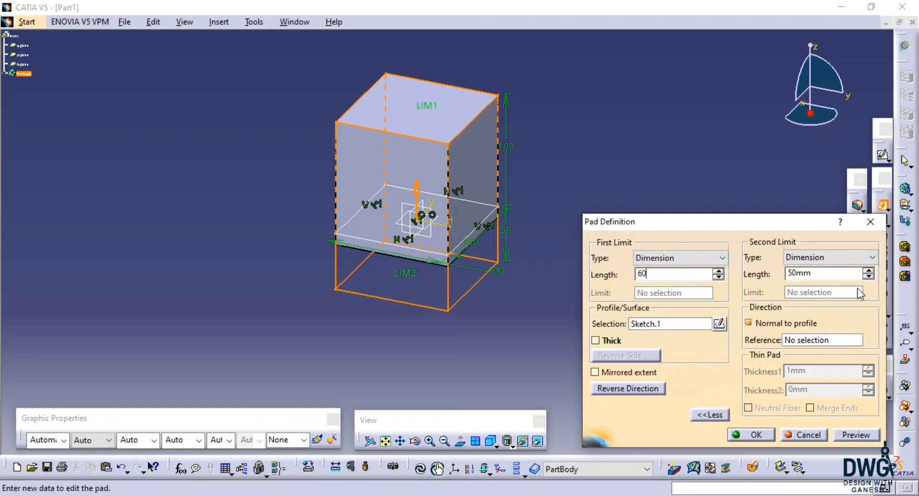
double_click(824, 273)
text(40)
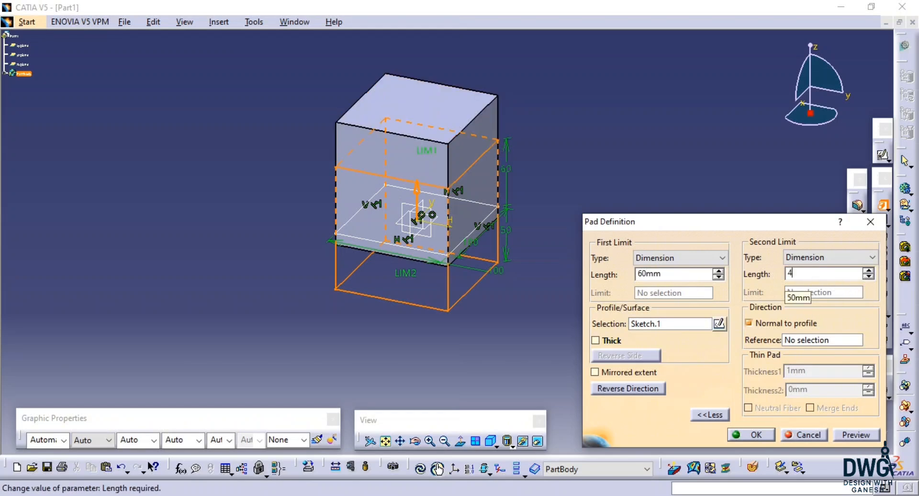
click(862, 435)
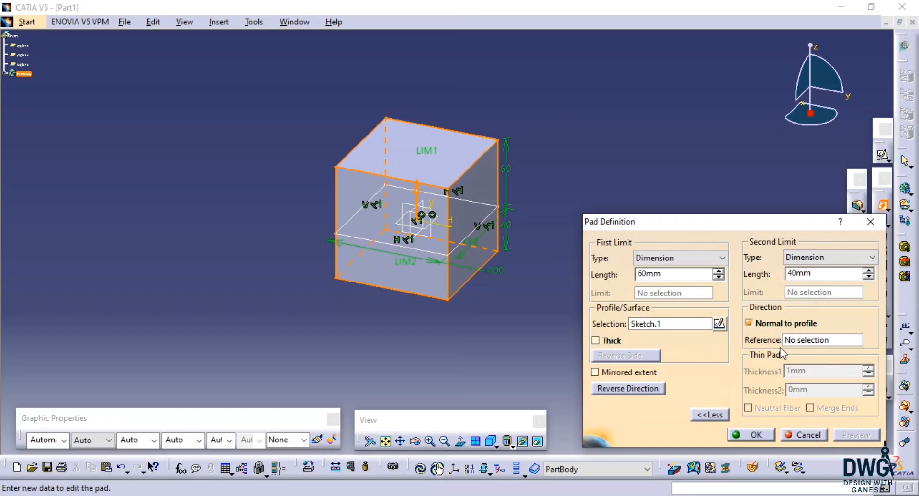
click(756, 435)
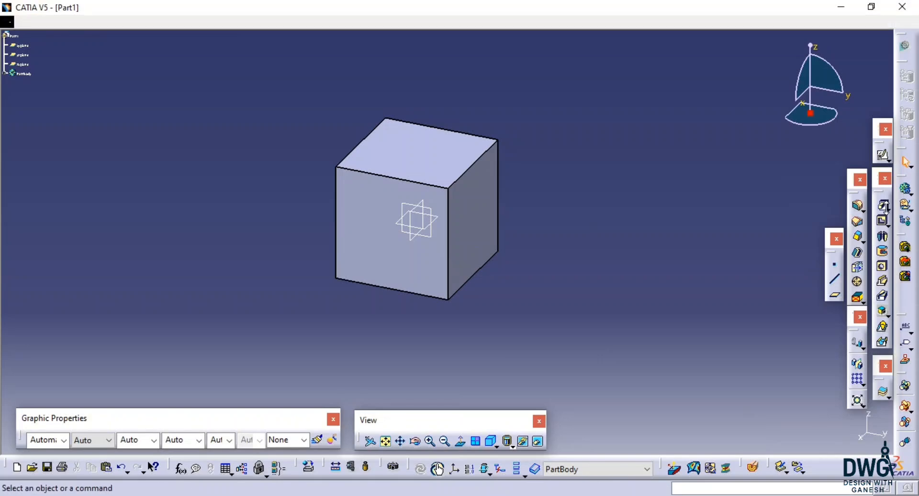
click(884, 223)
click(879, 220)
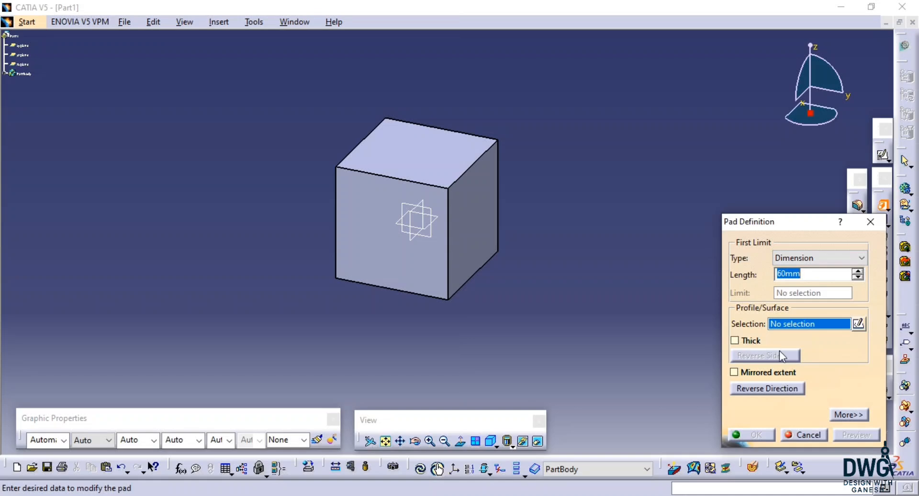
click(812, 435)
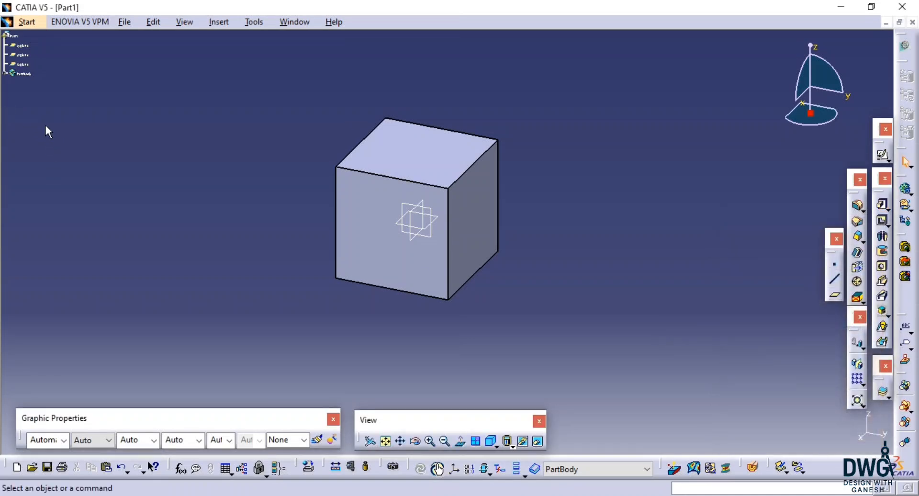
Open Pad.1 under PartBody for editing, and enter and exit its profile sketch without changing it
scroll(46, 125, down, 1)
scroll(45, 126, up, 2)
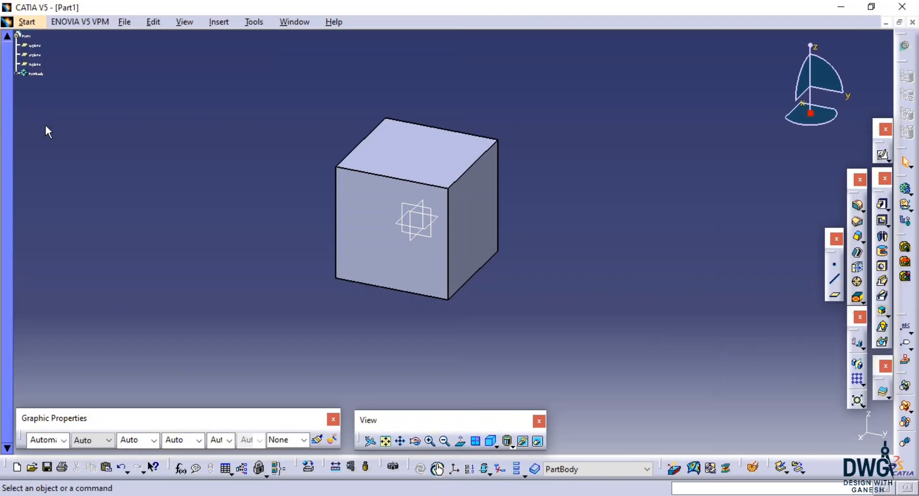
ctrl+scroll(46, 126, down, 1)
ctrl+scroll(46, 125, up, 4)
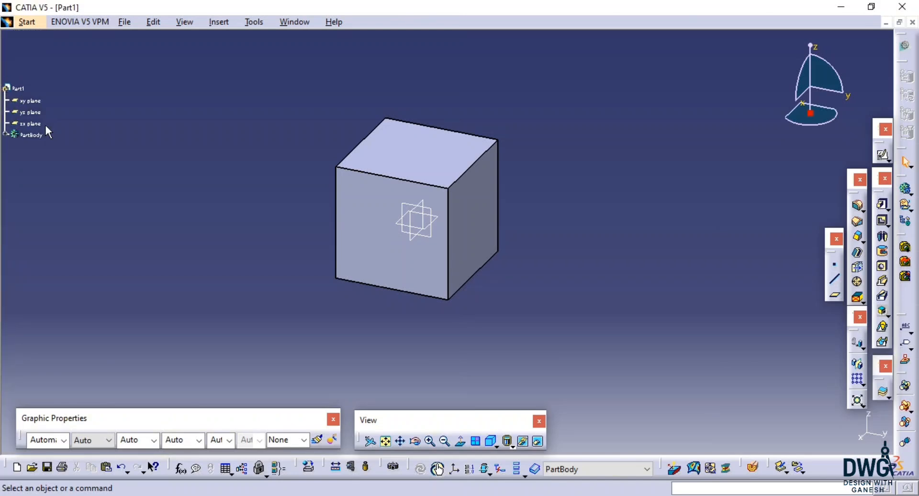
ctrl+scroll(45, 125, up, 2)
ctrl+scroll(55, 164, down, 1)
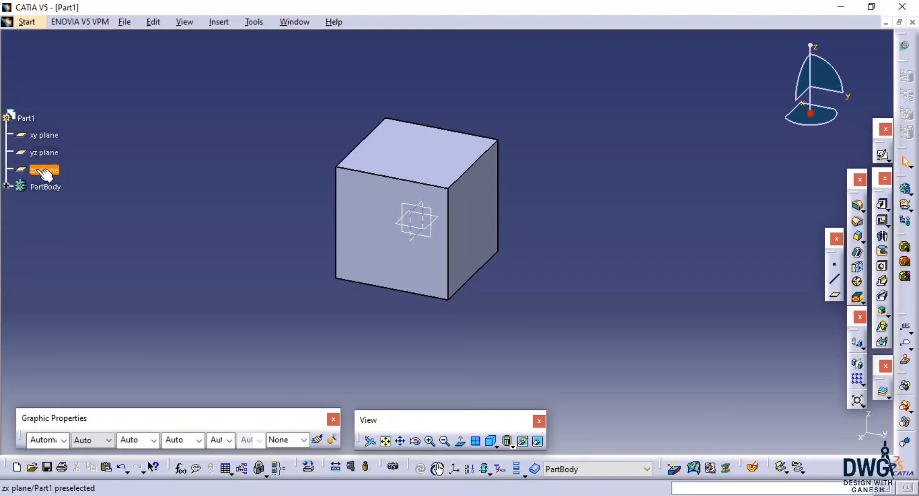
click(6, 186)
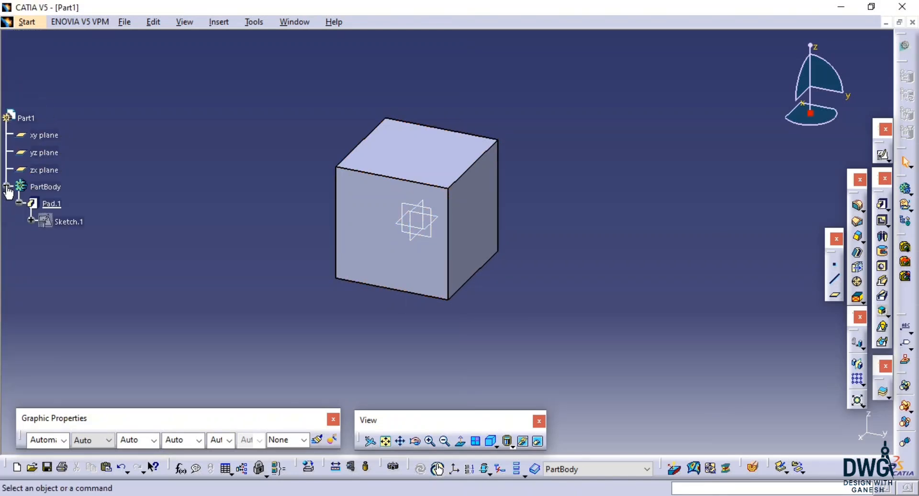
double_click(51, 203)
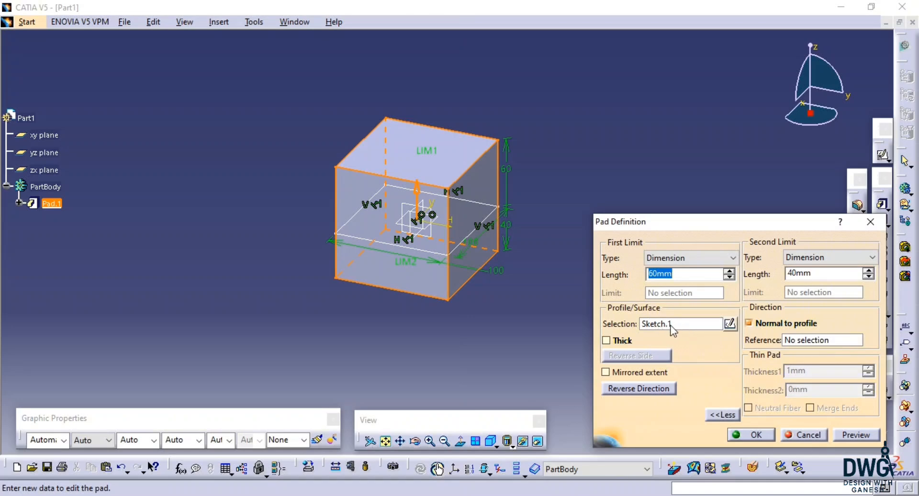
click(730, 325)
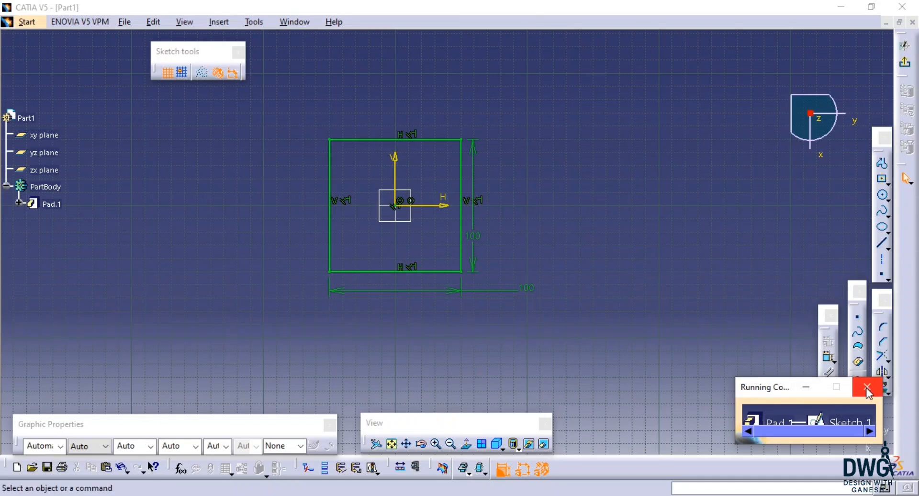
click(905, 62)
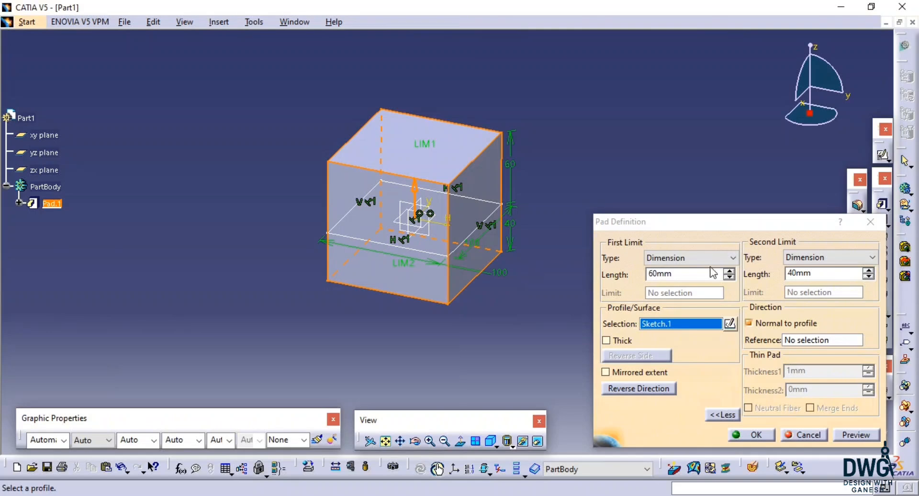
Make the pad thin-walled with the Thick option and a Thickness1 of 10 mm, and inspect the preview
click(607, 341)
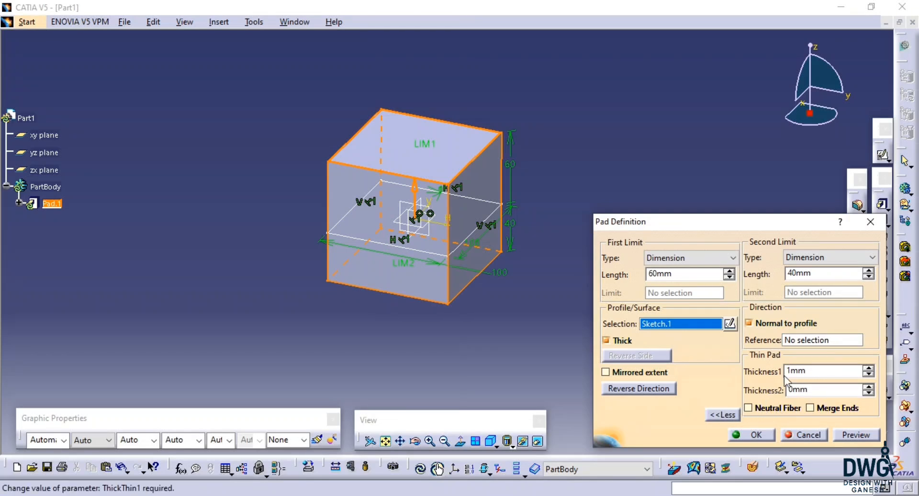
double_click(817, 371)
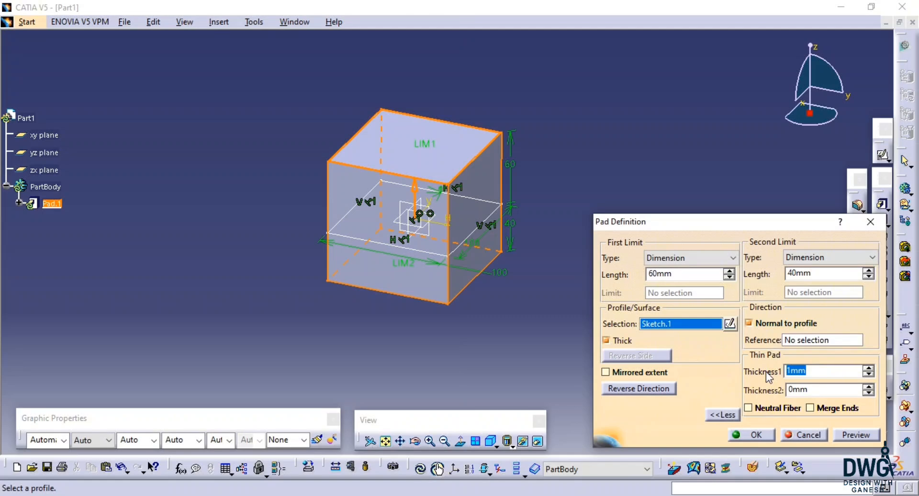
text(10)
click(858, 436)
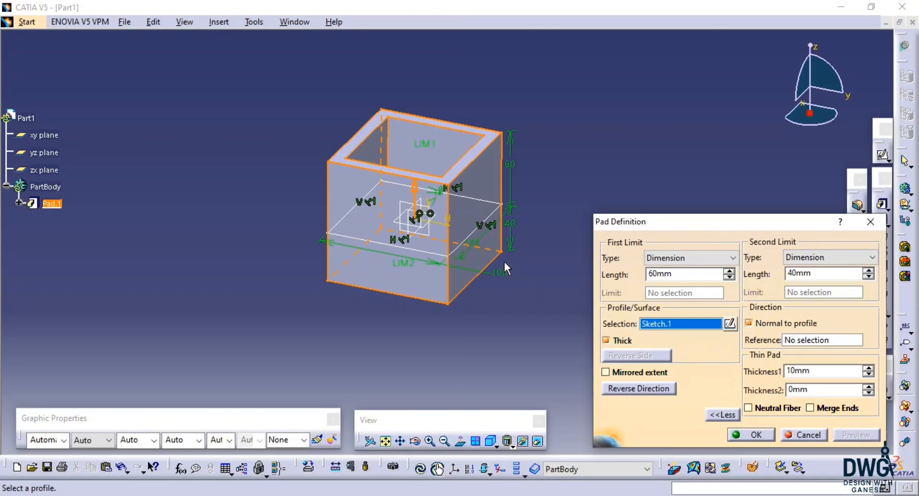
middle_drag(504, 261, 468, 205)
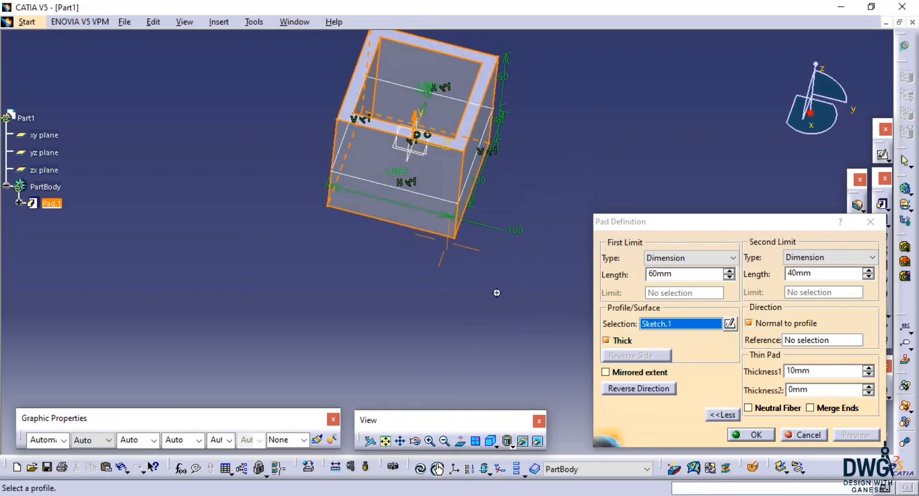
ctrl+middle_drag(496, 293, 498, 265)
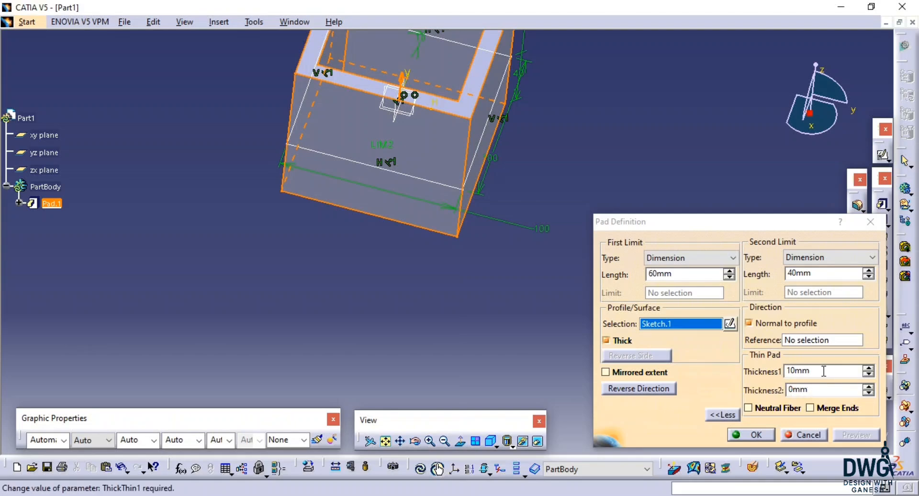
middle_drag(548, 296, 552, 344)
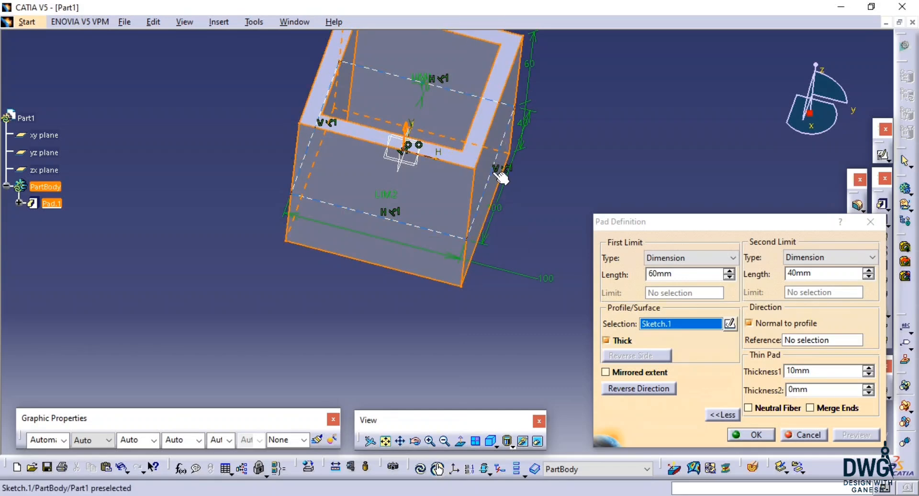
Set the thin pad's Thickness2 to 5 mm and preview the wall
double_click(814, 392)
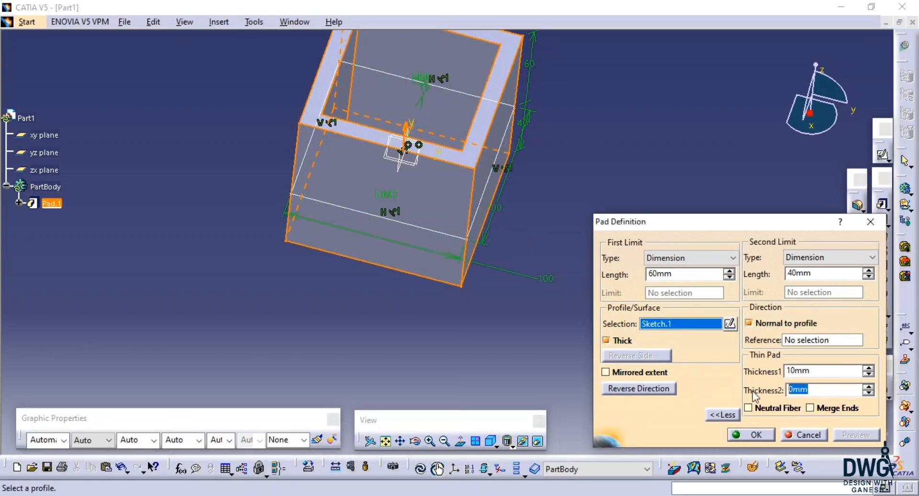
text(5)
click(817, 257)
click(814, 268)
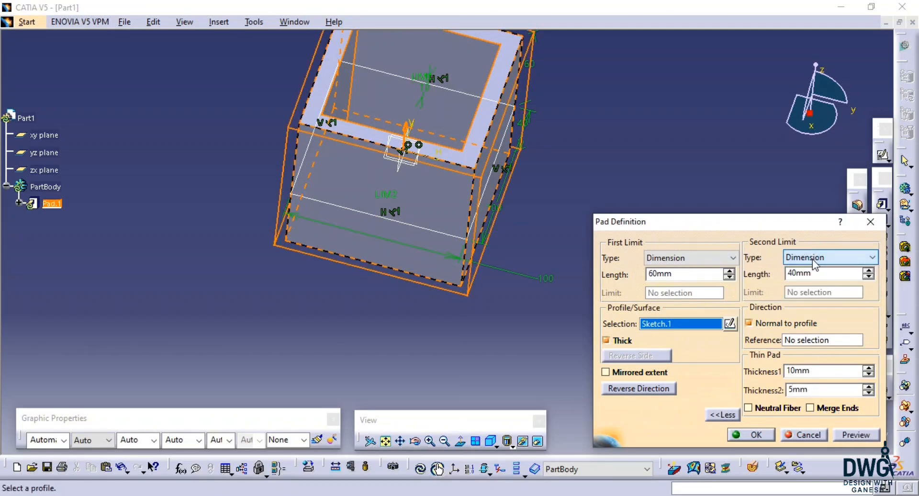
click(856, 435)
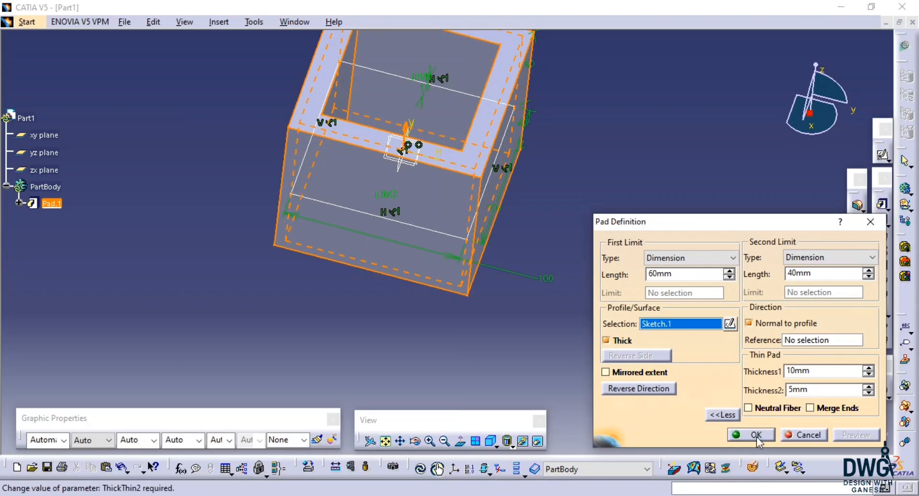
Set the thin pad's Thickness2 to 0 mm and confirm the pad
double_click(808, 389)
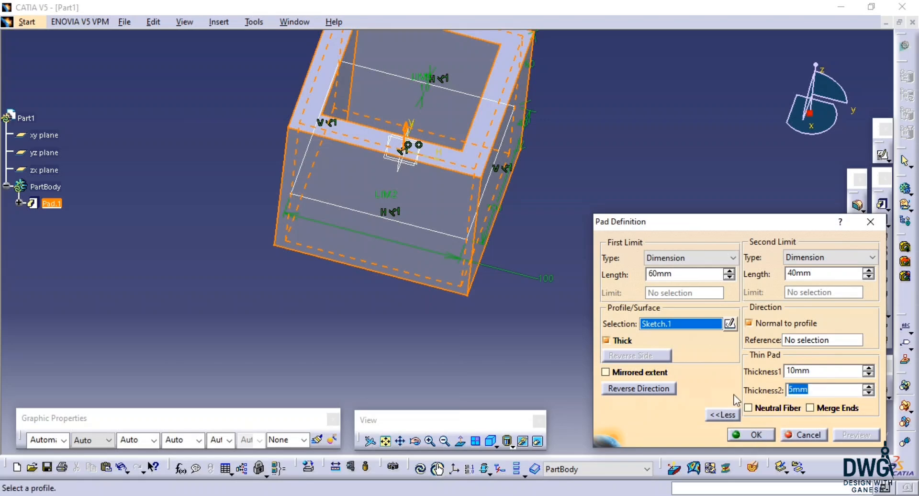
text(0)
click(750, 434)
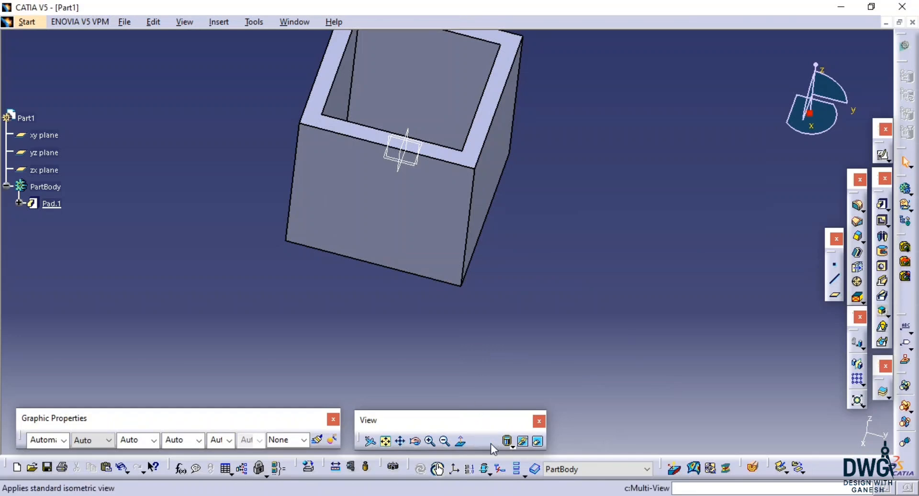
Create a reference plane outside the box, parallel to its side face, and start a positioned sketch on it with Reverse H
click(492, 443)
click(834, 296)
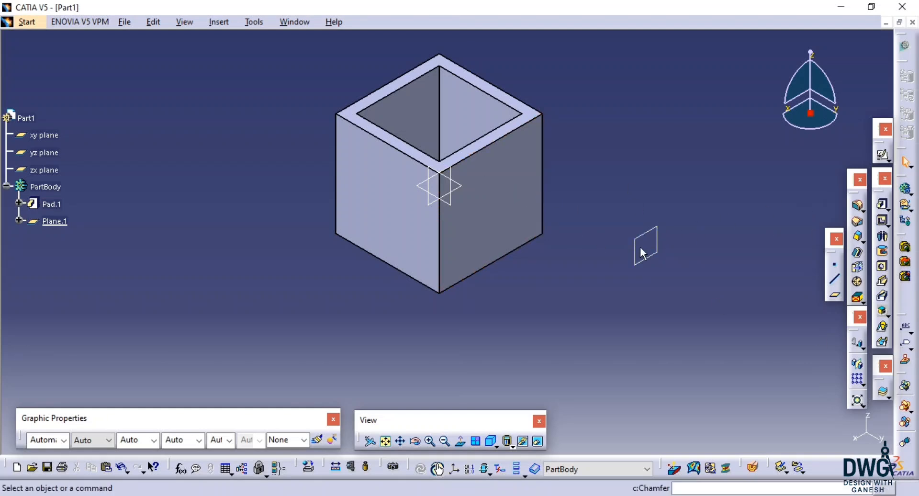
click(882, 155)
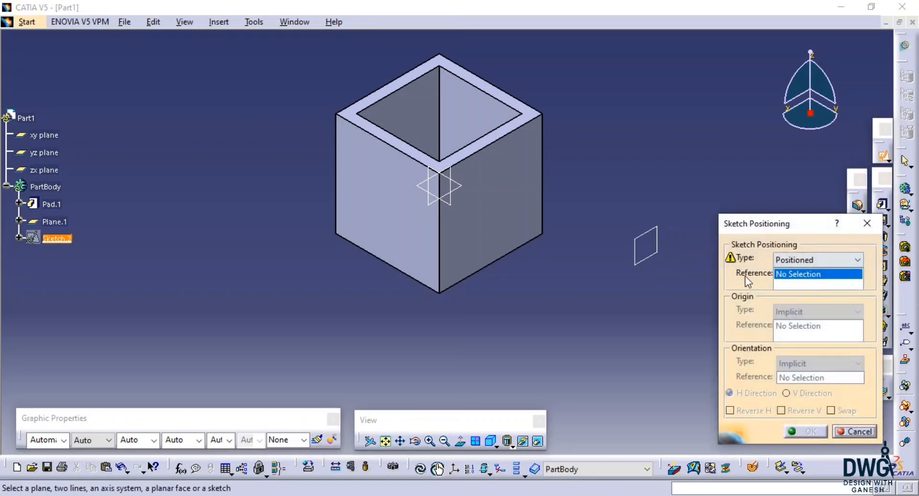
click(645, 265)
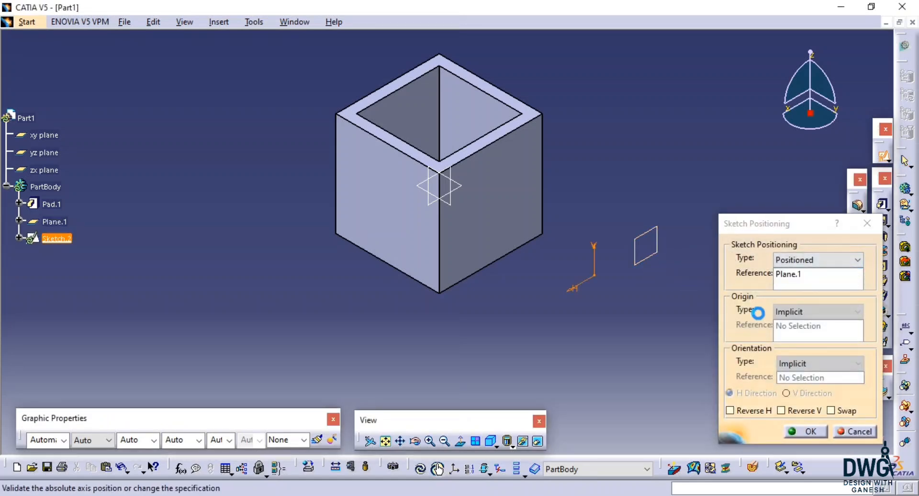
click(755, 410)
click(809, 430)
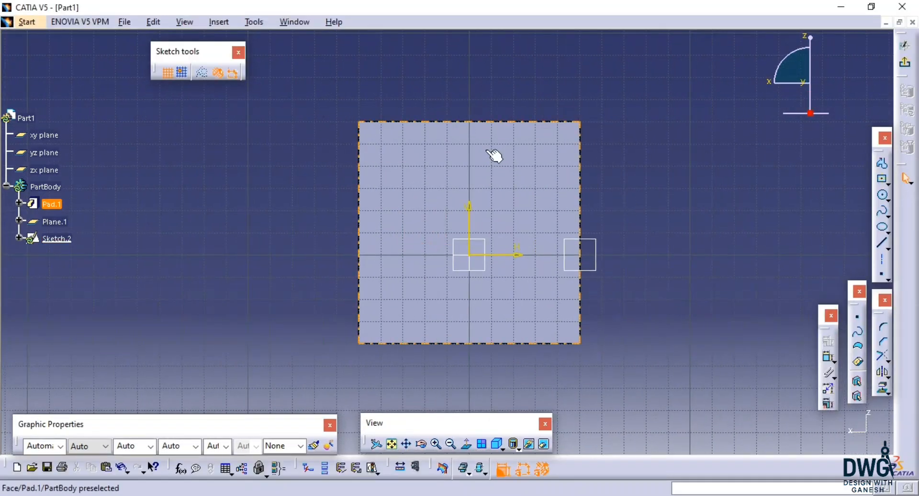
Sketch a circle centred on the sketch origin, within the box's outline, and exit the sketch
click(471, 257)
click(520, 288)
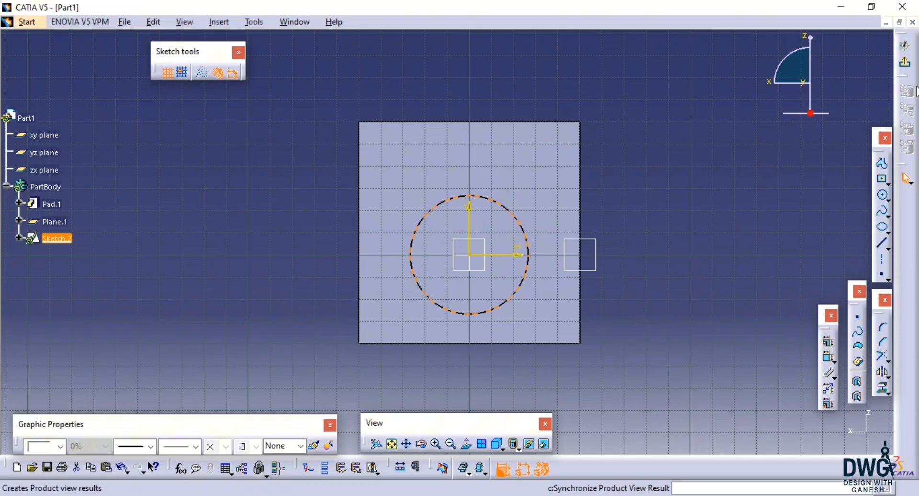
click(905, 63)
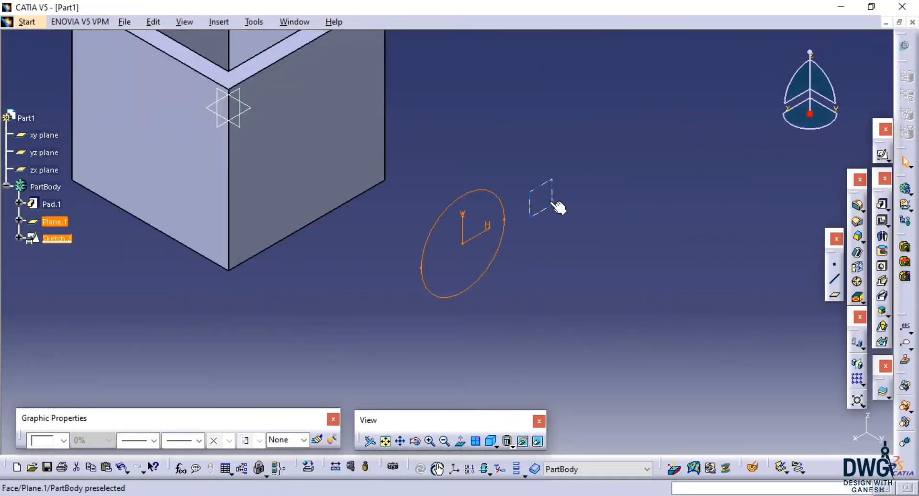
Try a pad of the circle sketch with its first limit set to Up to next, and preview it
click(625, 245)
mouse_move(625, 244)
middle_down()
mouse_move(743, 256)
mouse_move(714, 276)
middle_up()
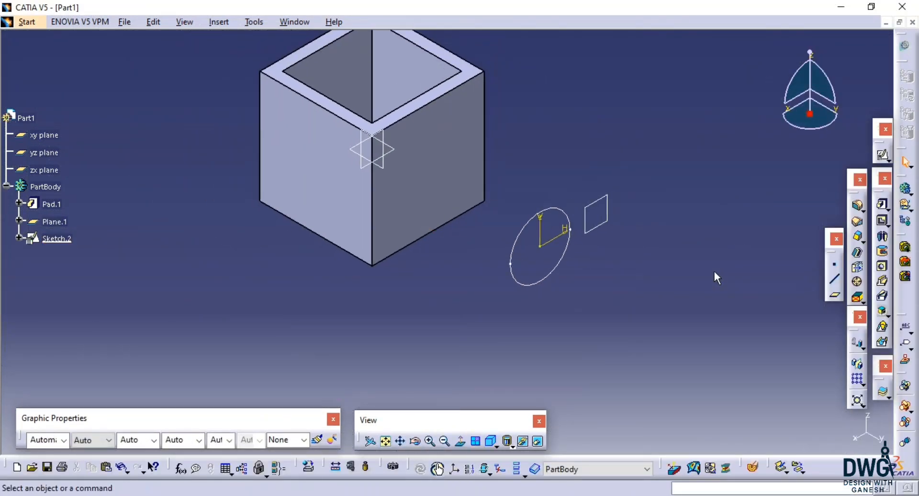
click(882, 206)
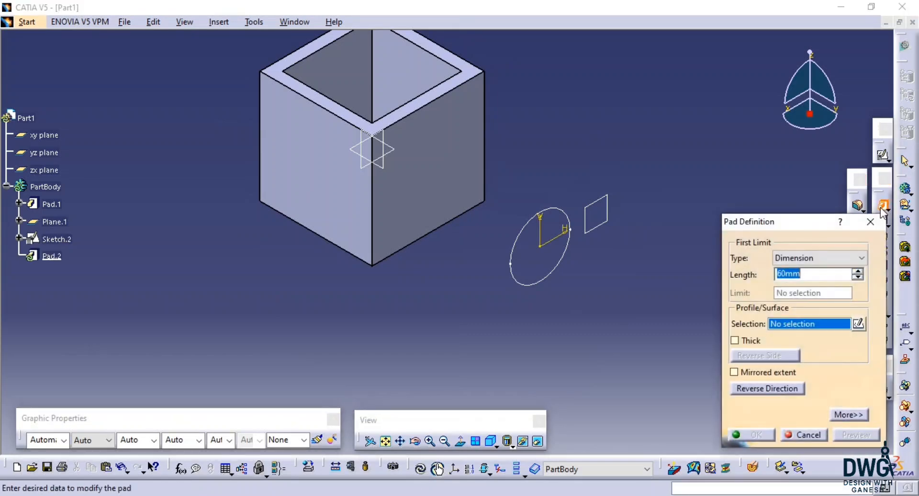
click(832, 257)
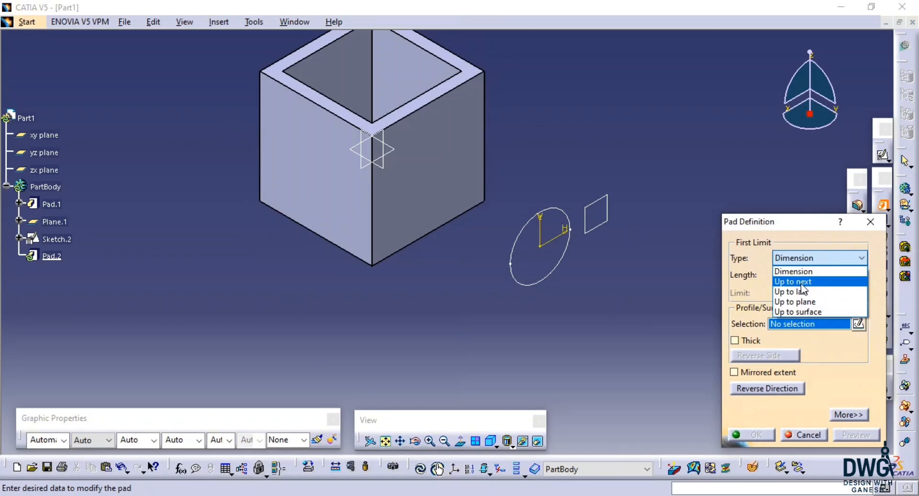
click(683, 291)
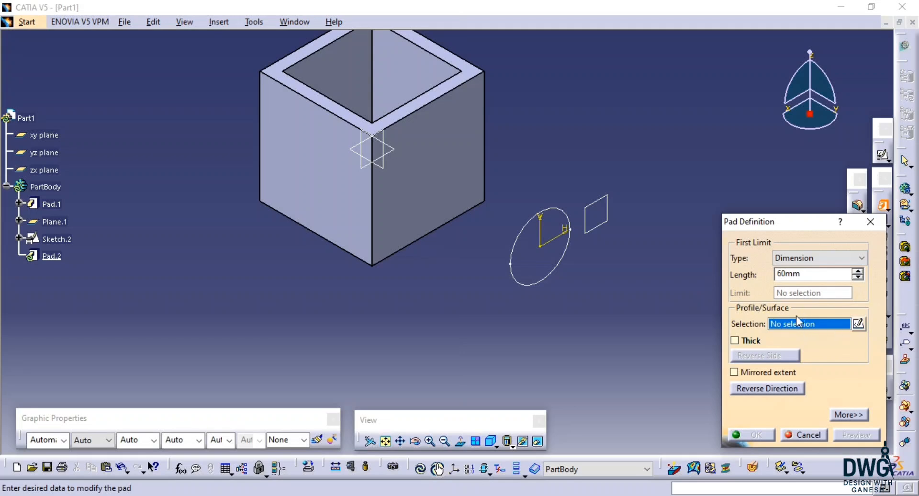
click(546, 283)
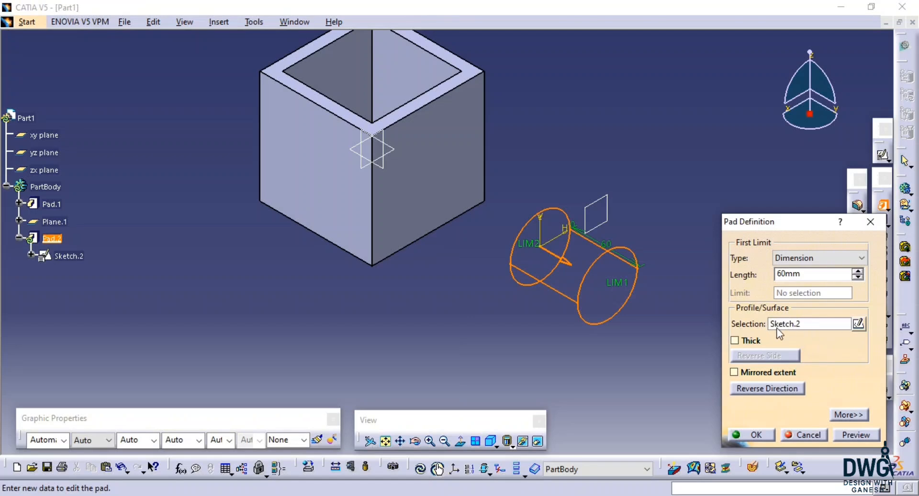
click(830, 257)
click(814, 281)
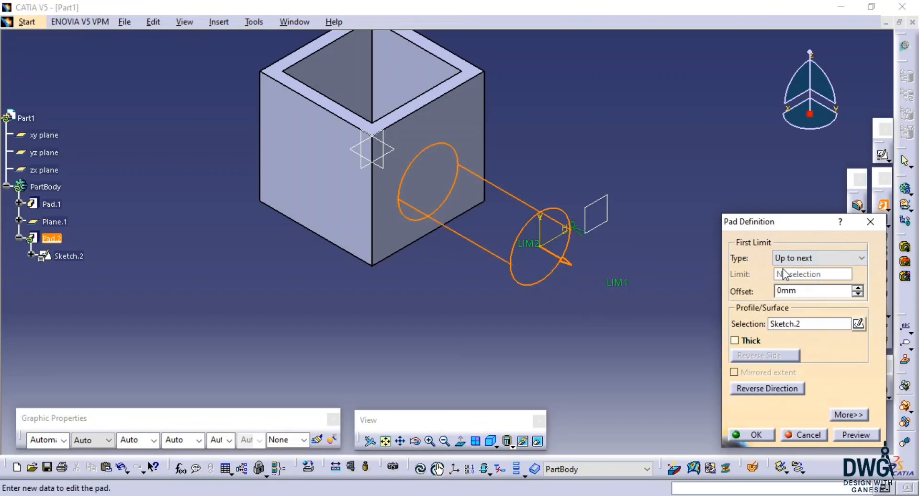
click(858, 434)
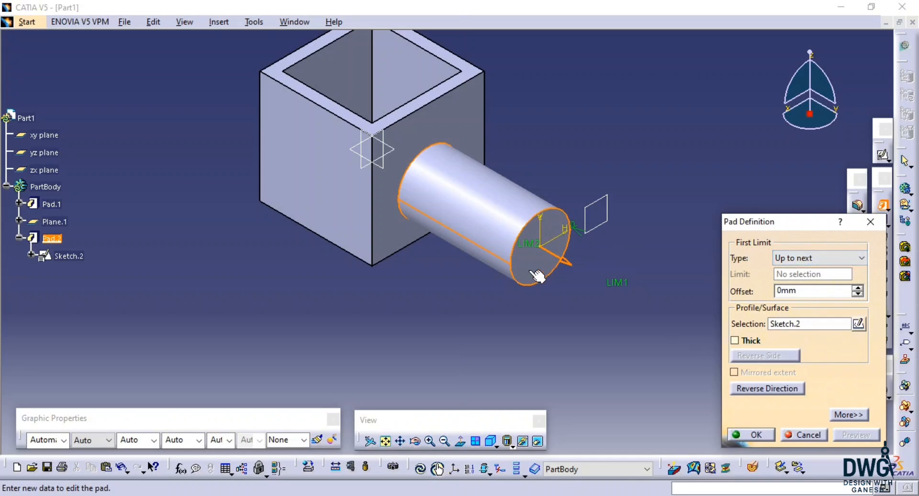
Try the Up to last limit on the circular pad, preview it through the box, and cancel the pad
click(814, 260)
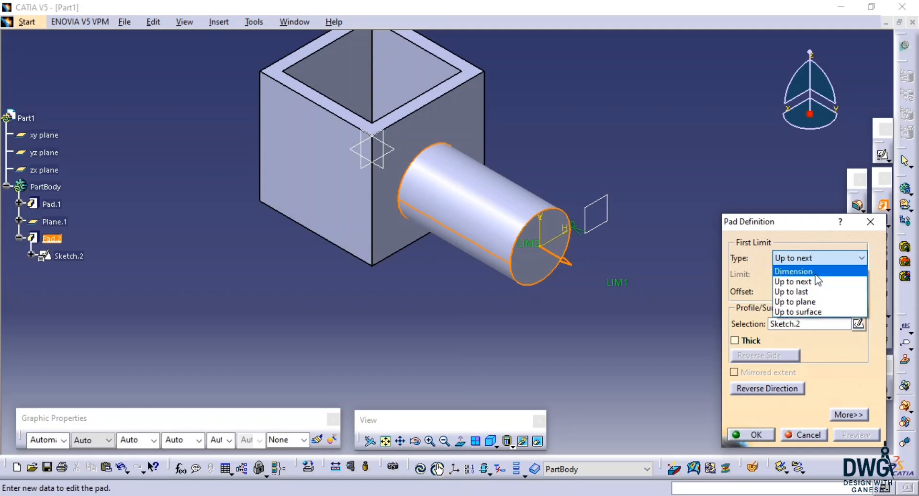
click(816, 292)
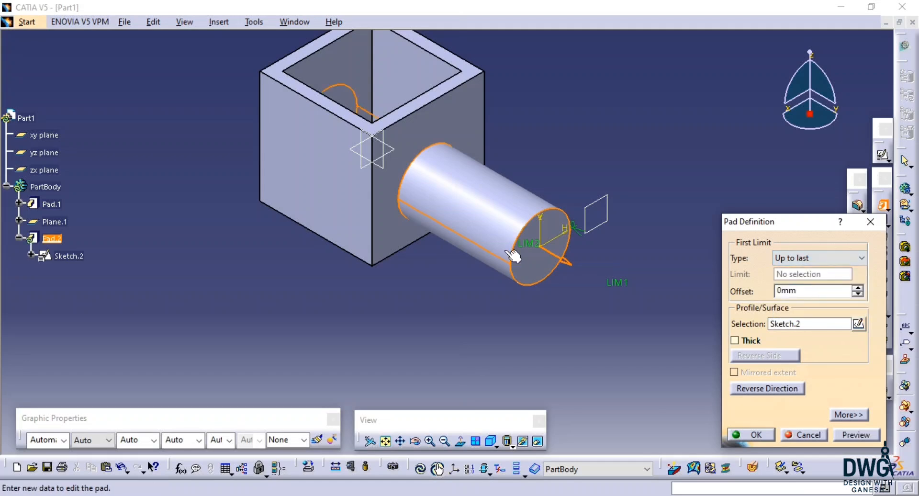
ctrl+middle_drag(463, 240, 464, 261)
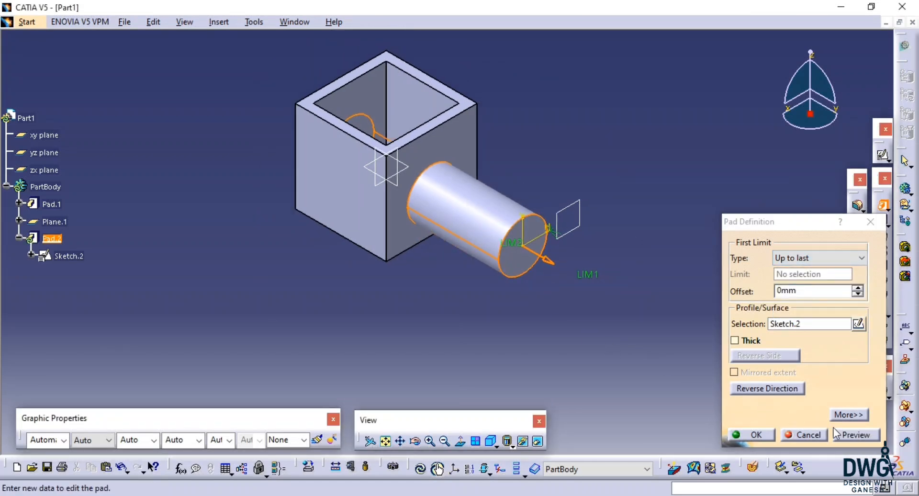
click(849, 435)
middle_drag(555, 202, 553, 226)
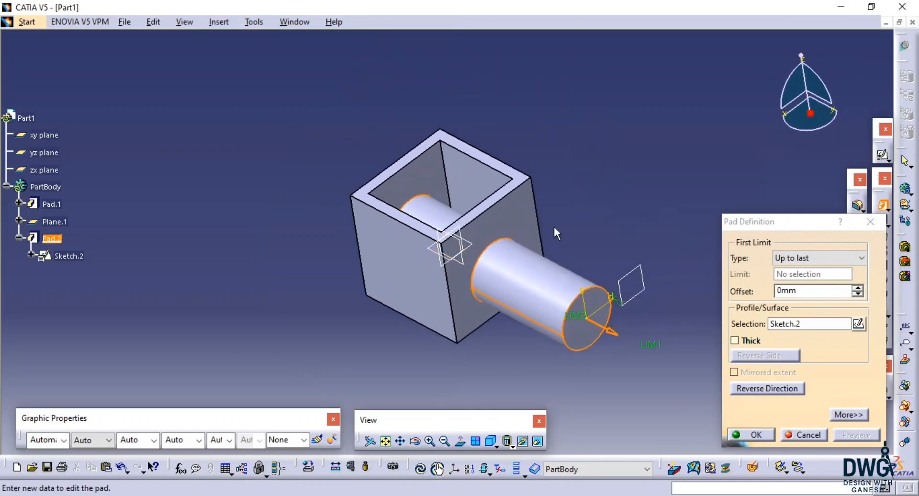
click(819, 258)
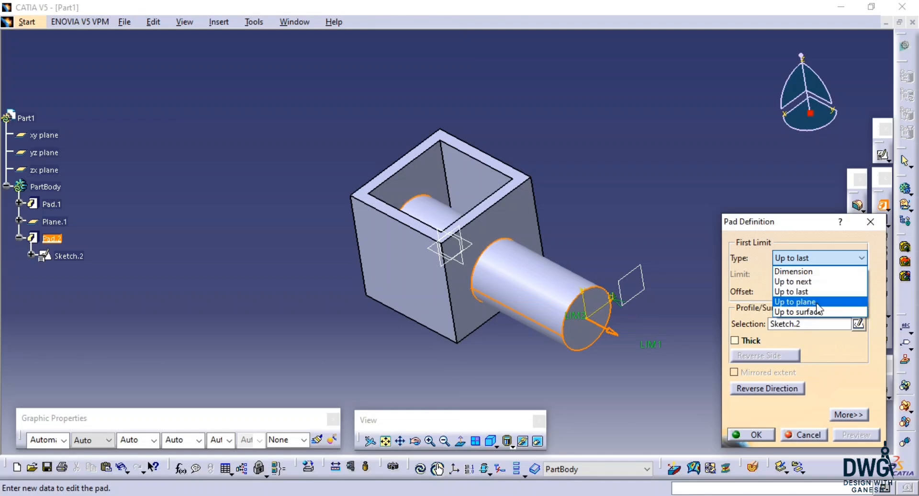
click(809, 434)
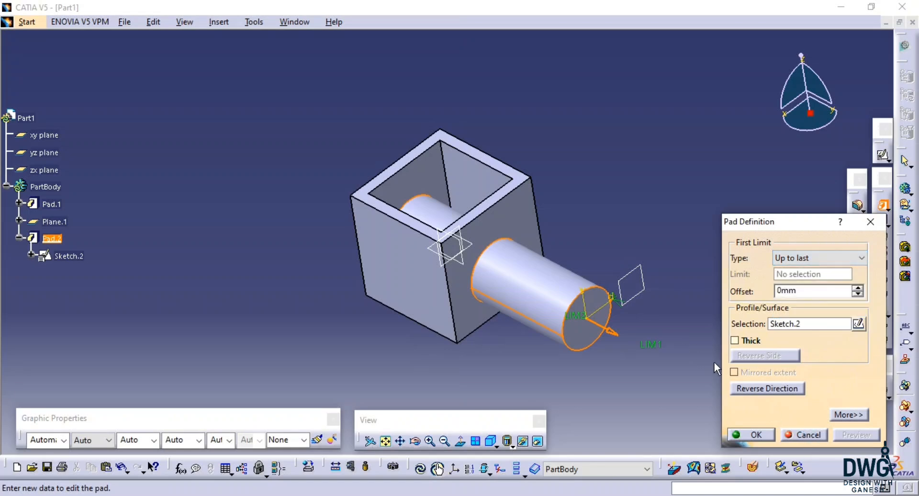
click(796, 433)
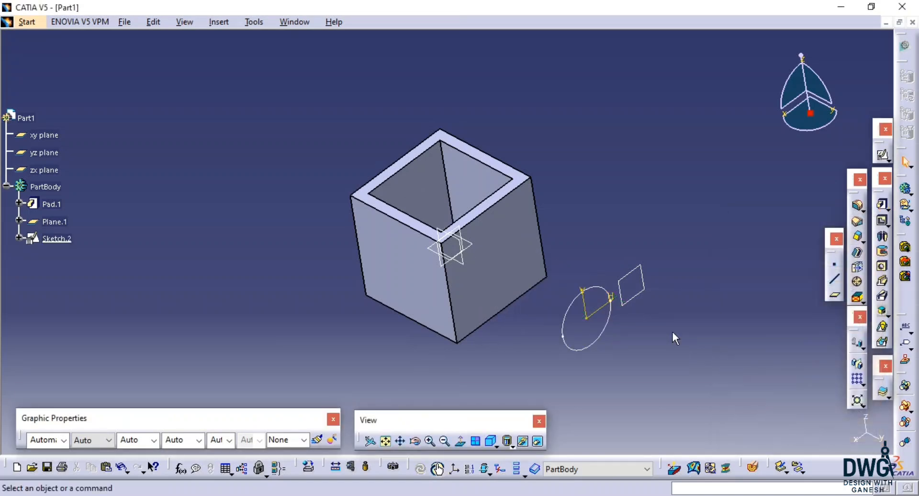
Create a plane offset 200 mm in the reversed direction from the box's inner wall face opposite the circle
click(491, 441)
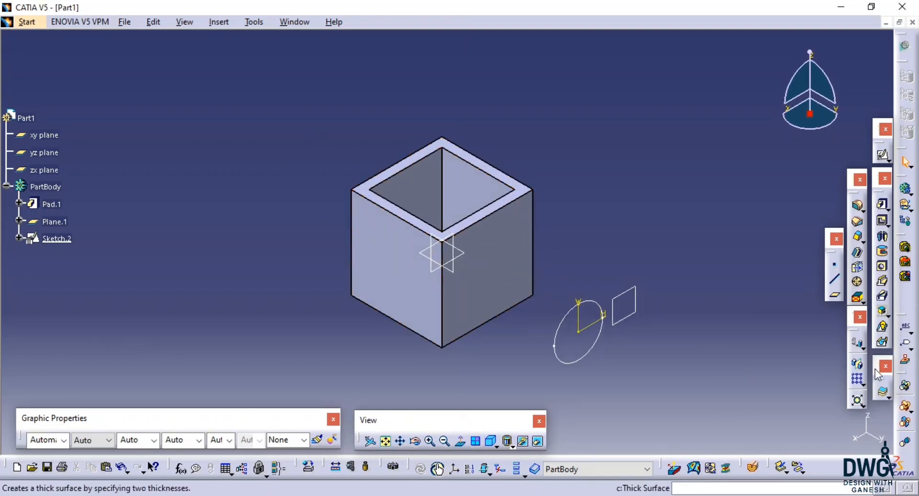
click(836, 296)
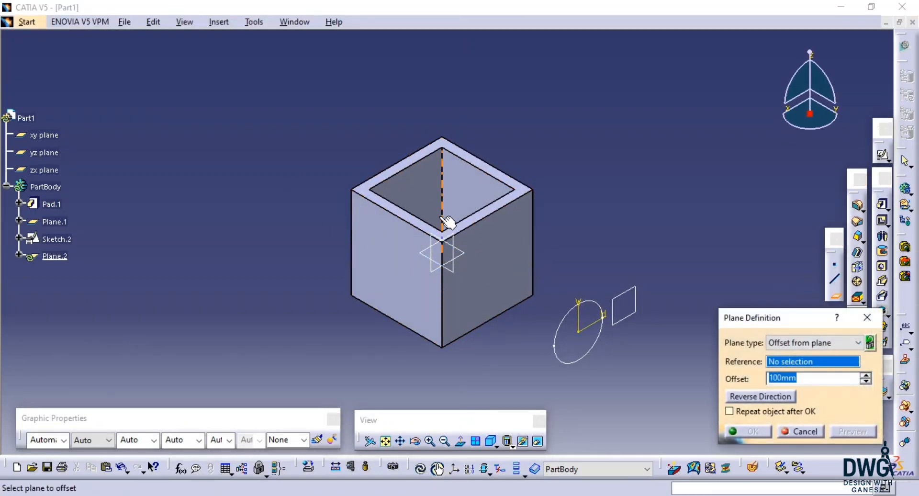
click(436, 195)
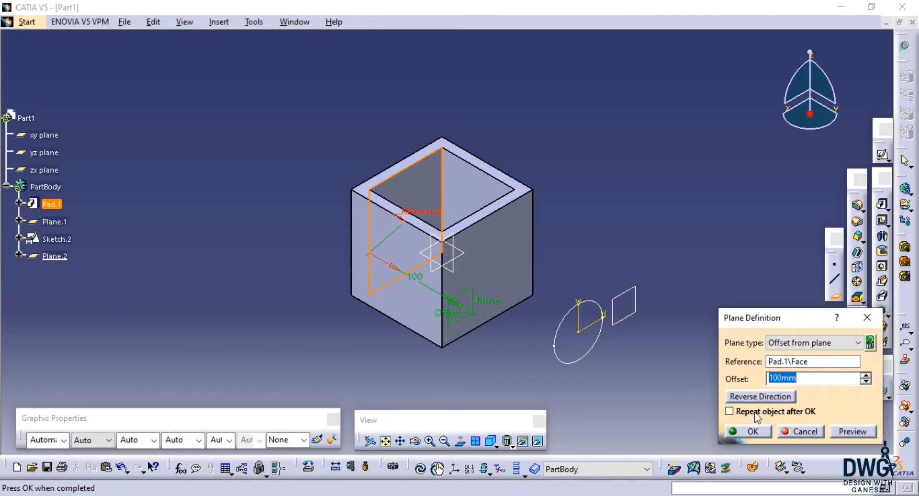
click(770, 398)
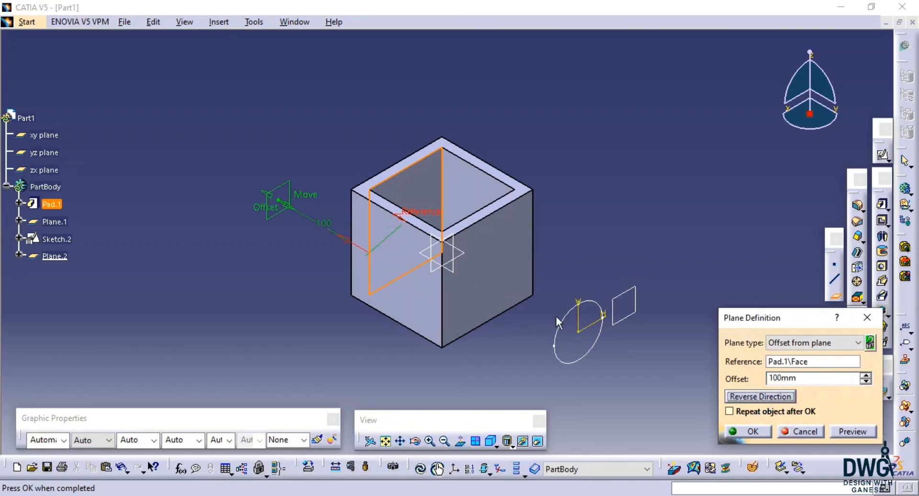
double_click(808, 378)
text(2)
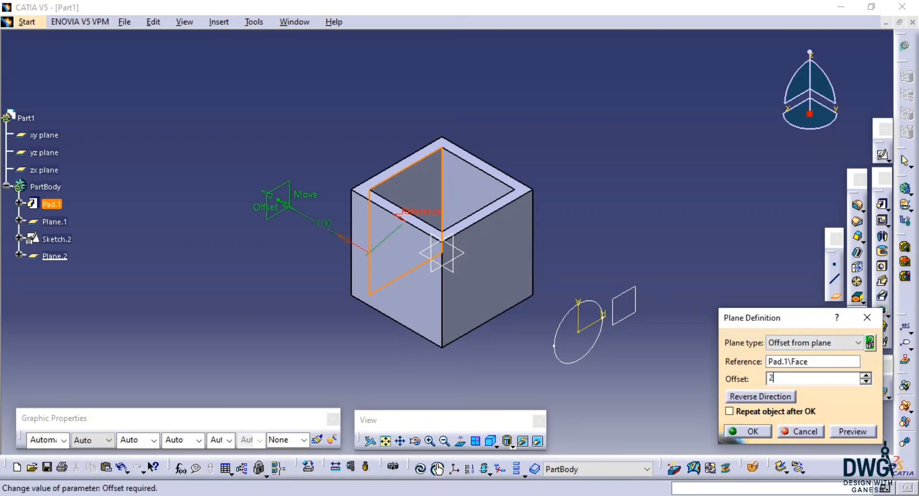
text(00)
click(853, 431)
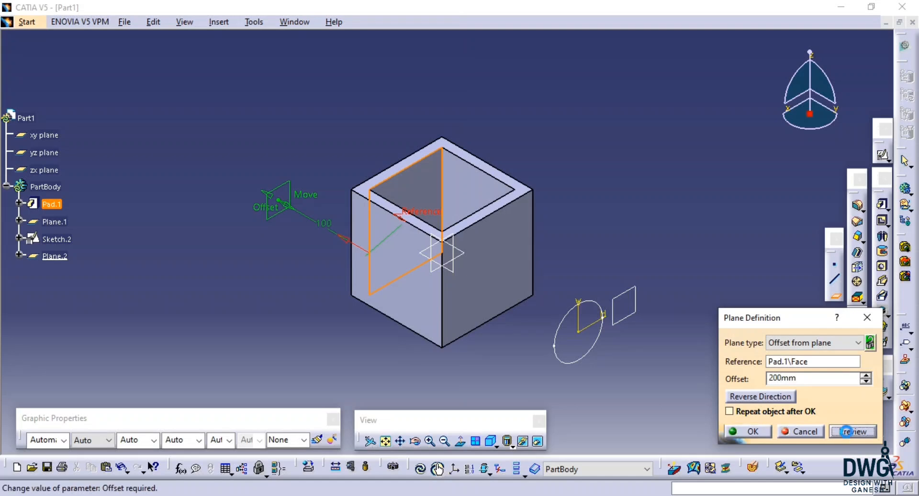
click(751, 431)
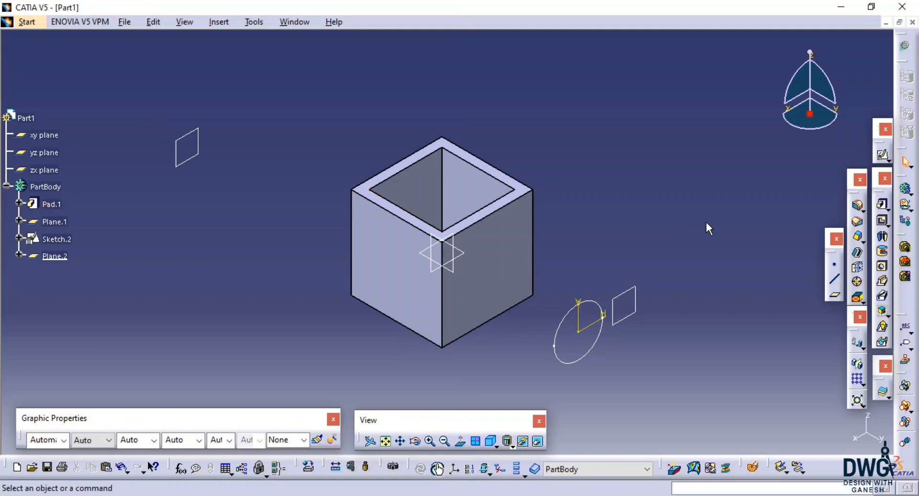
Try padding the circle sketch with the Up to plane limit, using Plane.2 as the limit, and cancel the pad
click(884, 206)
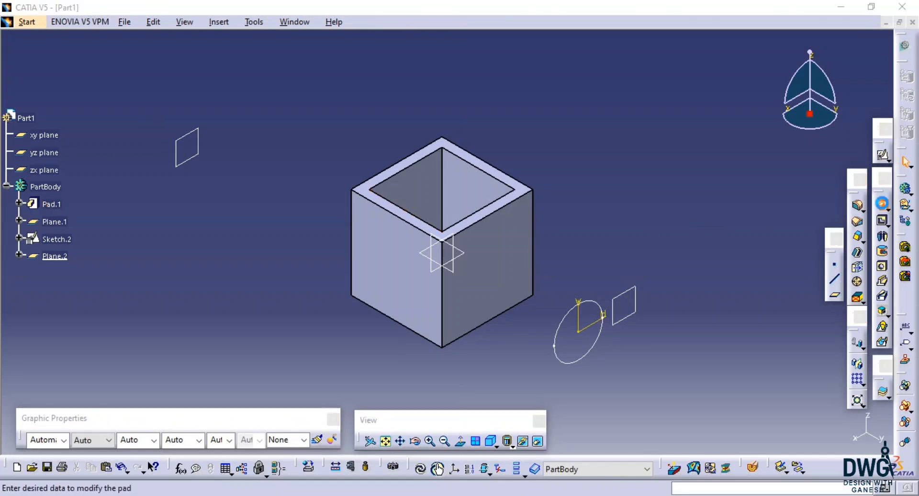
click(595, 358)
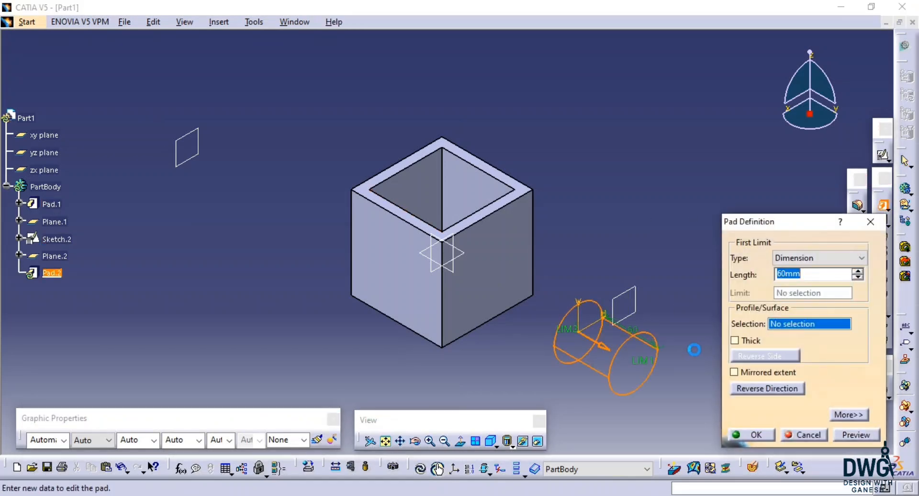
click(824, 257)
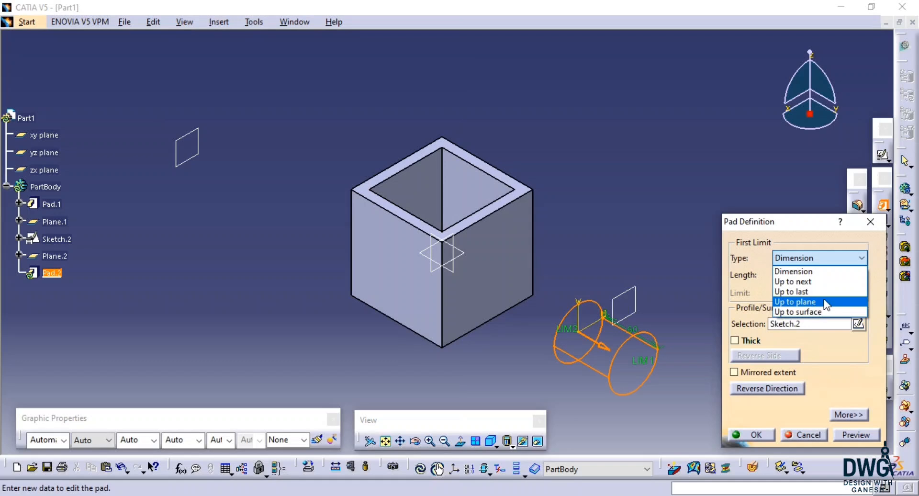
click(825, 302)
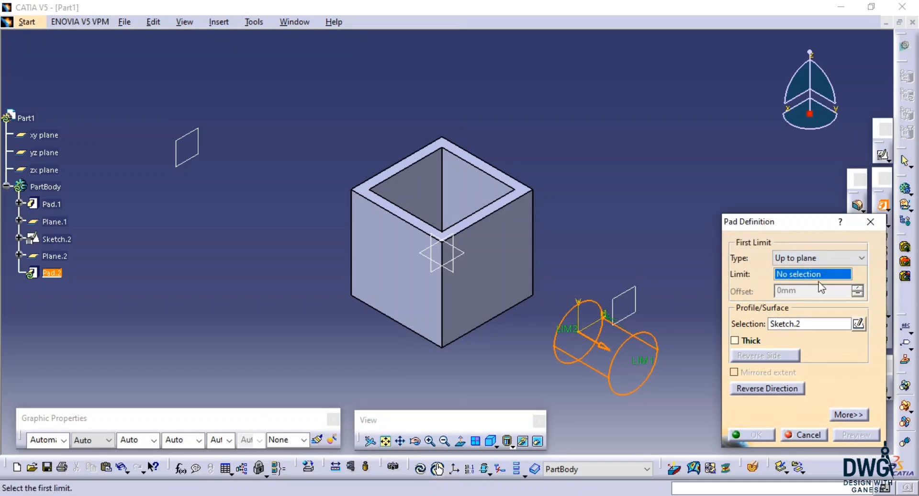
click(201, 162)
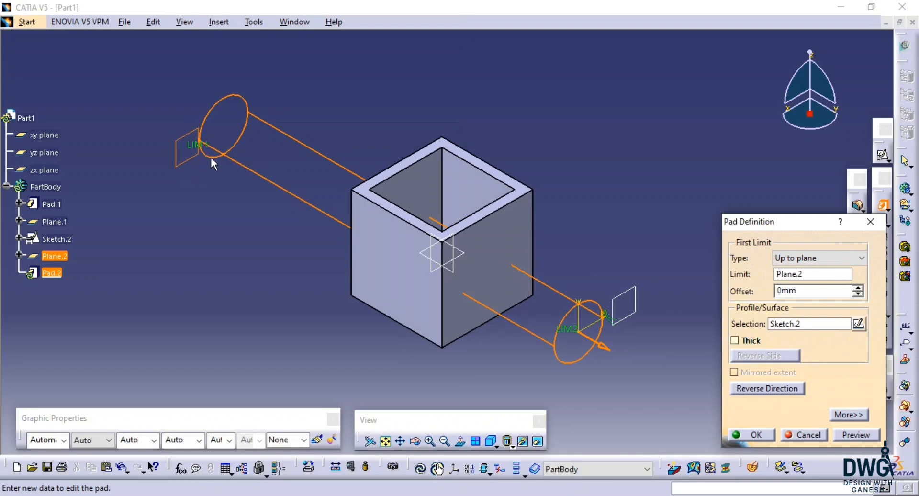
click(805, 438)
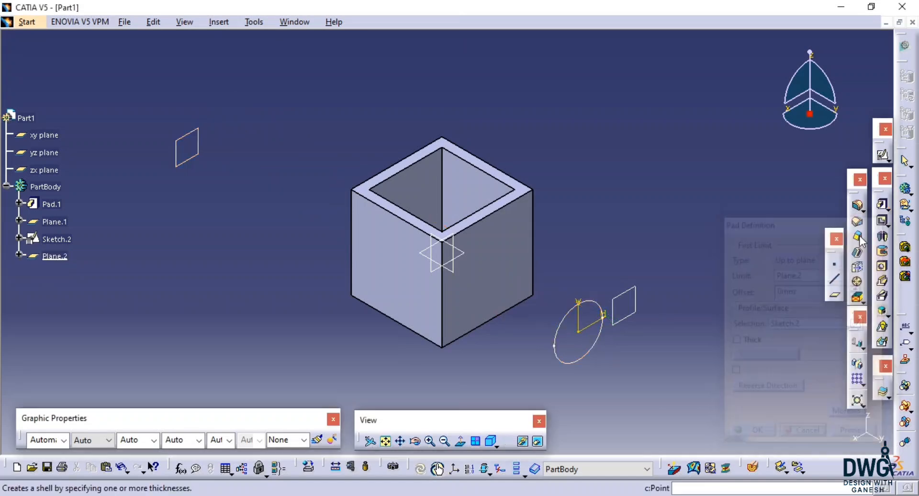
Try padding the circle sketch with the Up to plane limit, using the box's facing outer wall, preview it, and cancel the pad
click(881, 207)
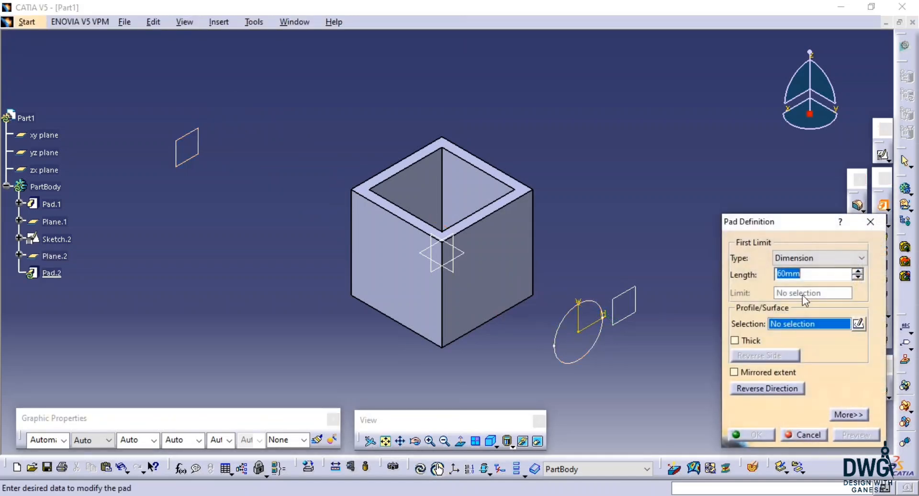
click(827, 258)
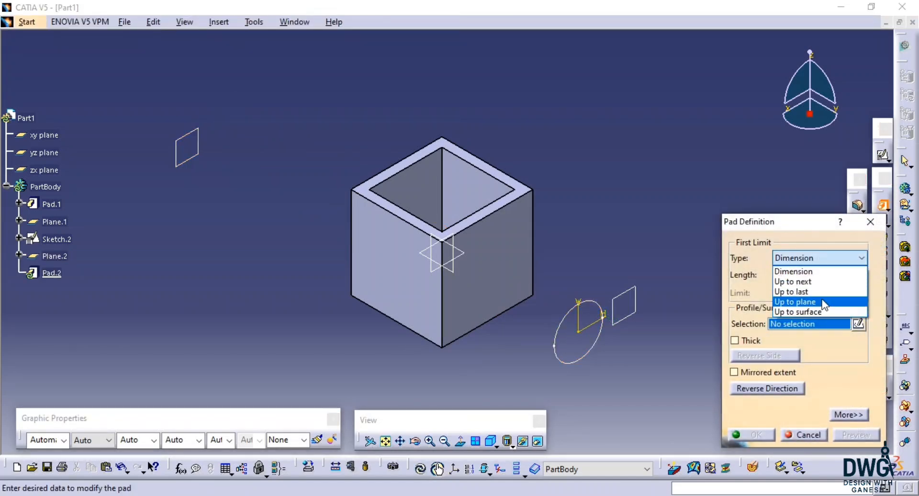
click(821, 302)
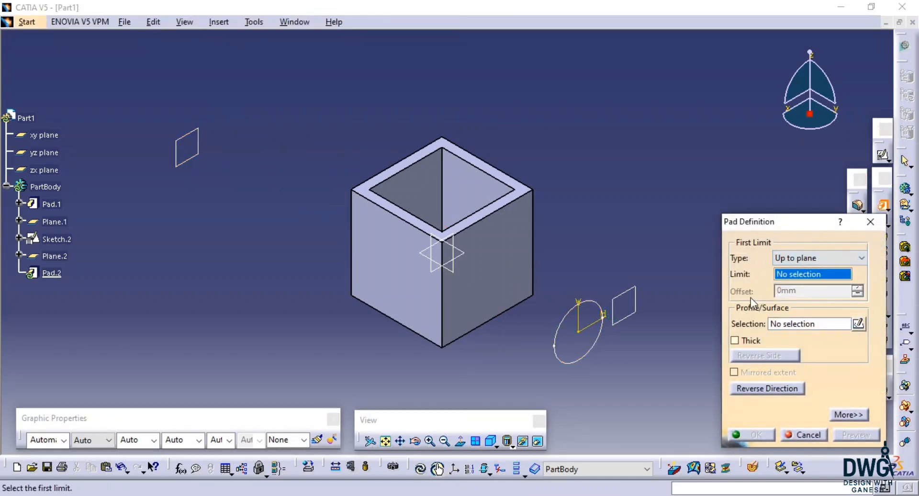
click(802, 328)
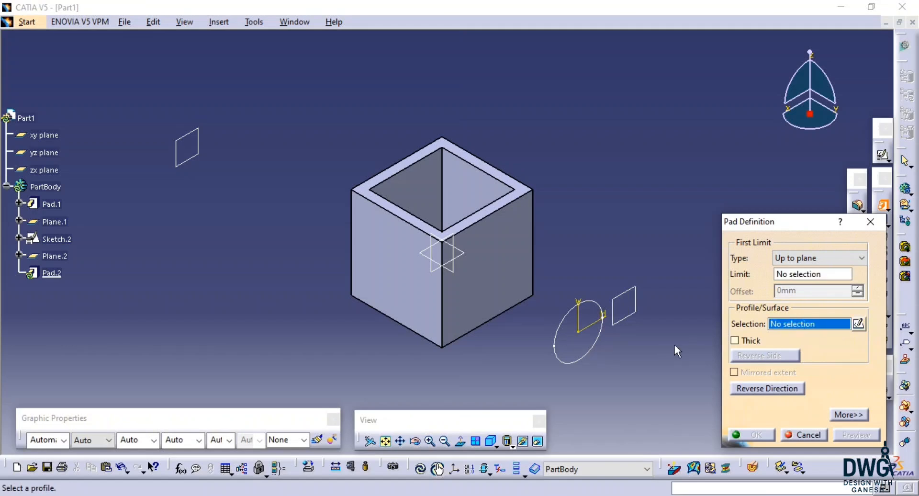
click(598, 355)
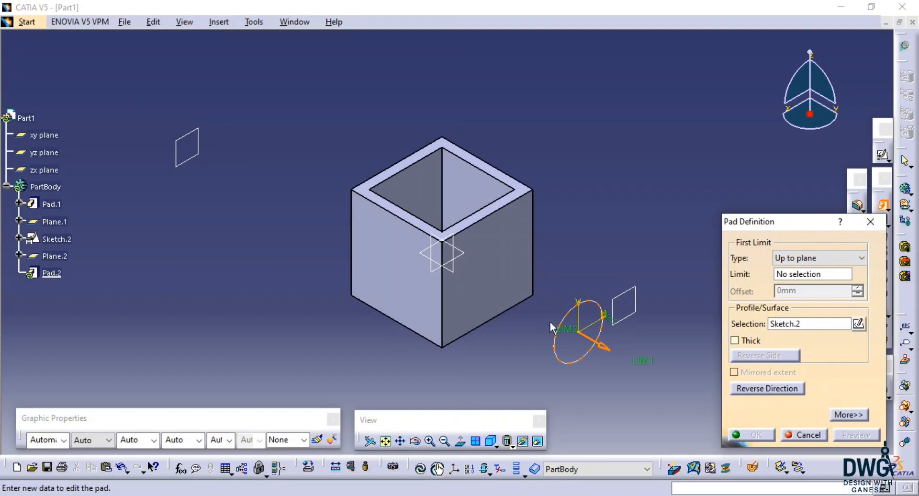
click(796, 274)
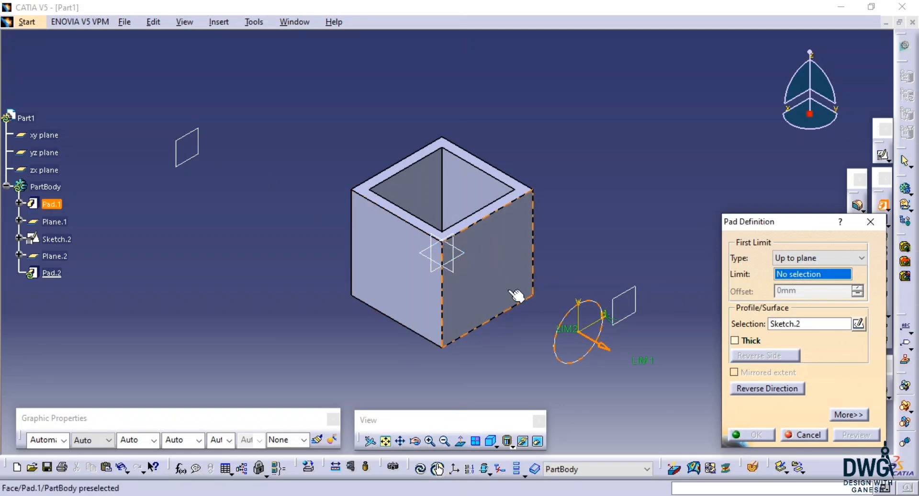
click(478, 311)
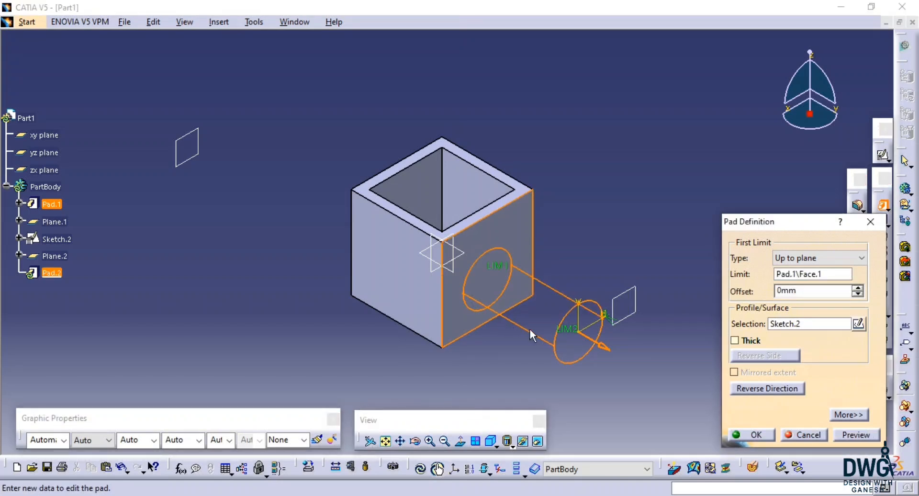
click(854, 435)
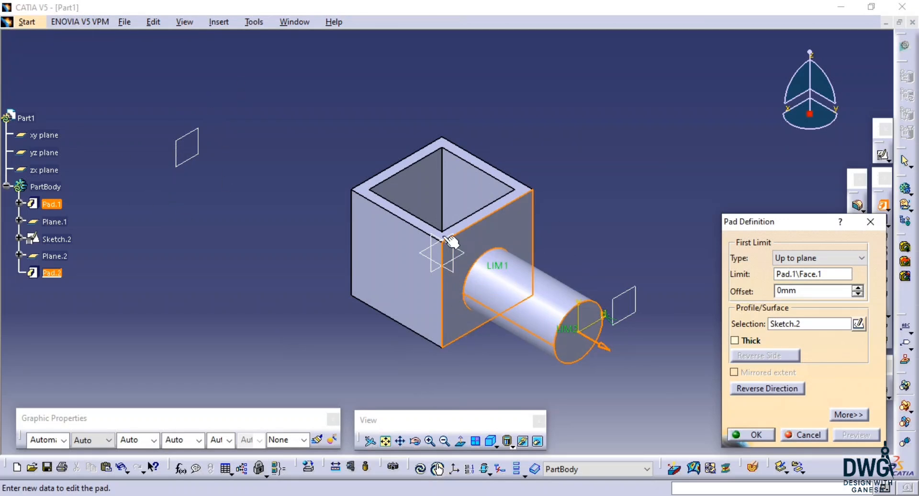
click(829, 263)
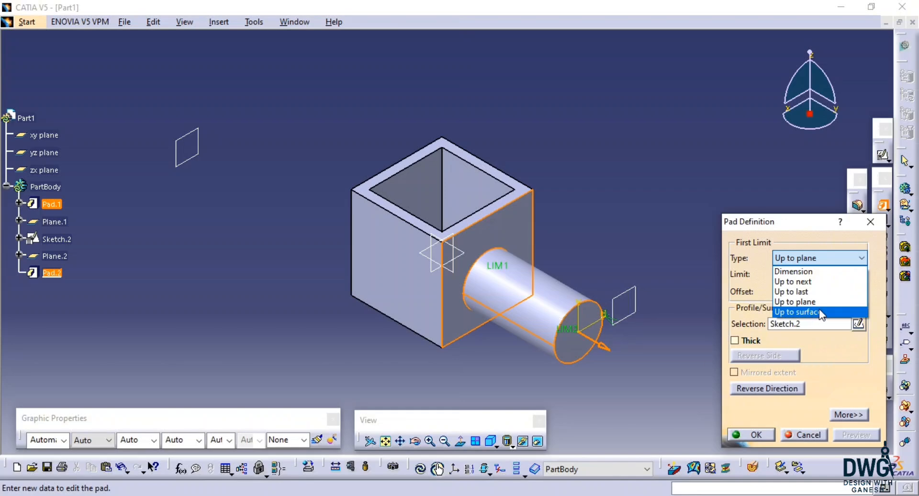
click(702, 396)
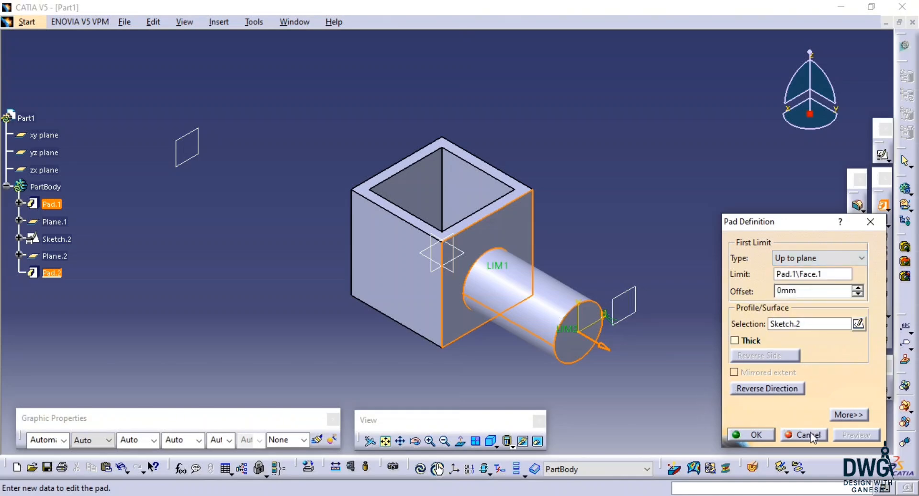
click(819, 435)
Pad the circle sketch with the Up to plane limit, using the box's outer wall facing the circle as the limit
middle_drag(619, 377, 624, 328)
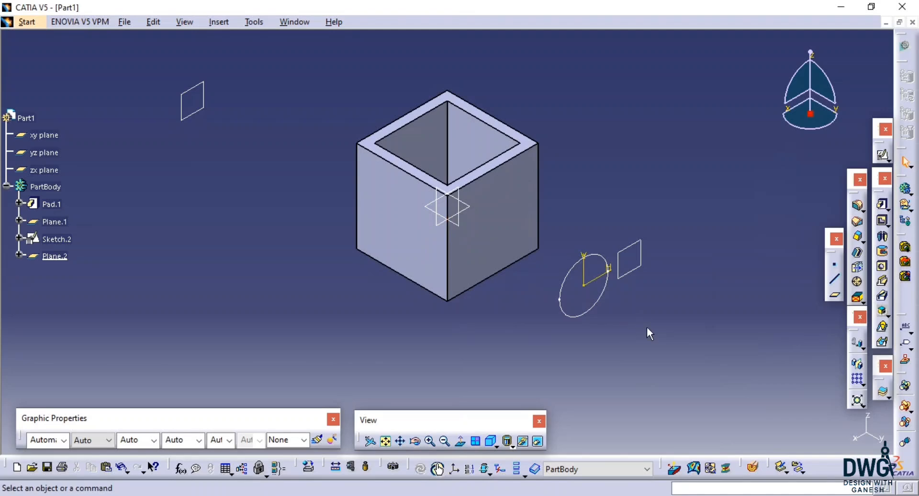
click(882, 205)
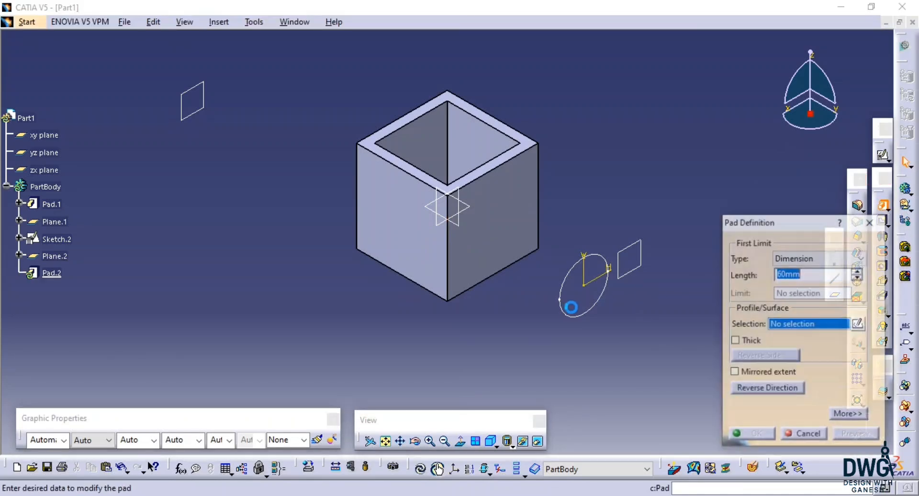
click(585, 316)
click(813, 259)
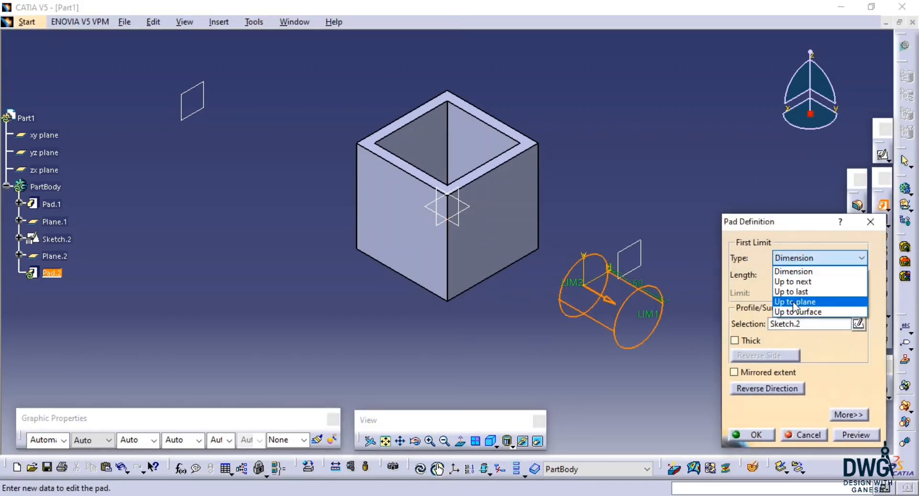
click(809, 307)
click(488, 236)
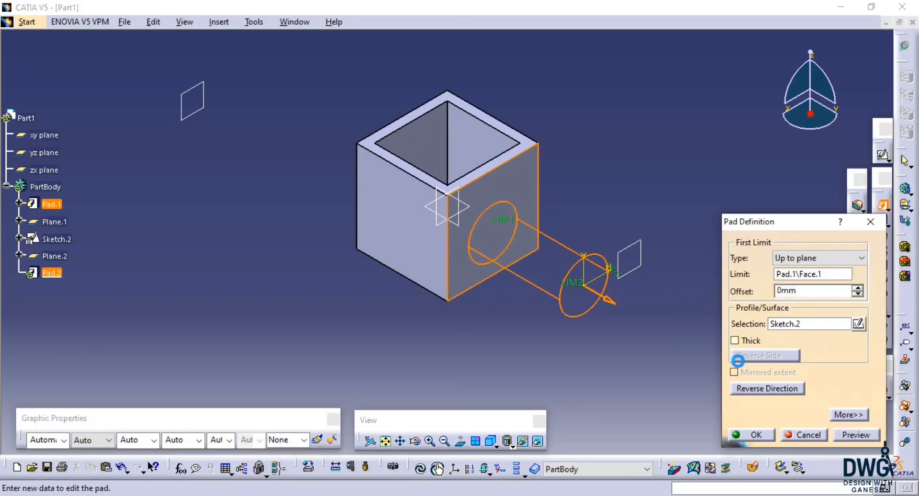
click(856, 435)
click(753, 434)
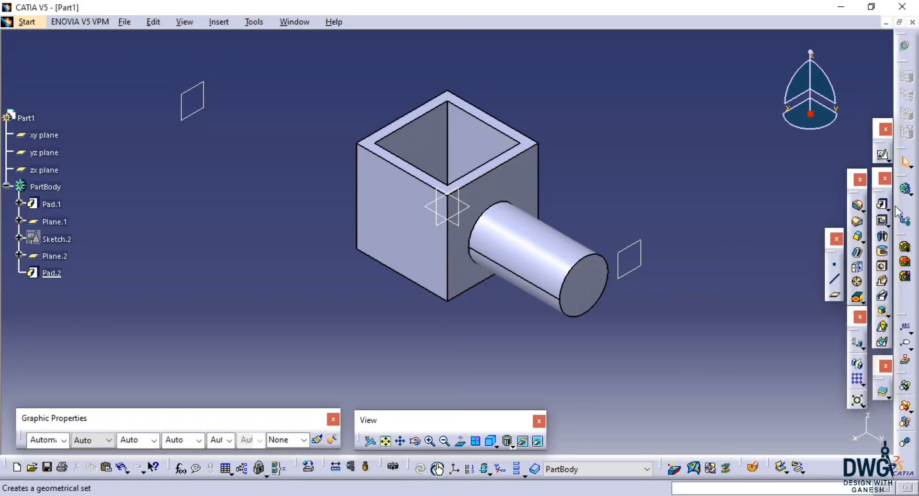
Sketch a circle of about 18 mm radius on the yz plane, centred on the cylinder's axis near its mid-length, and exit the sketch
click(882, 154)
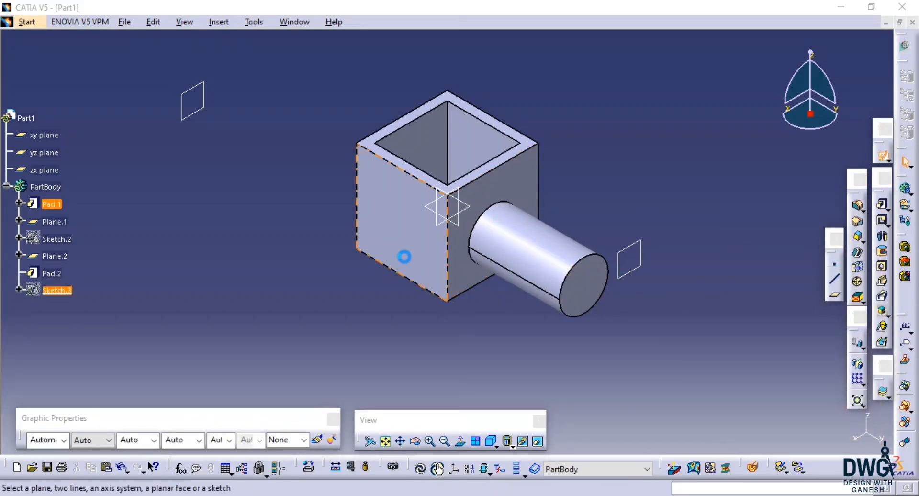
click(476, 222)
click(798, 427)
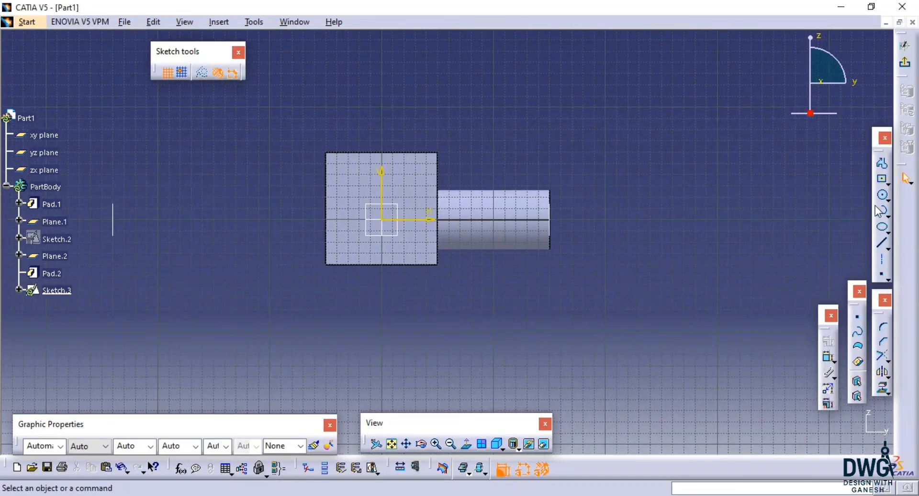
click(882, 196)
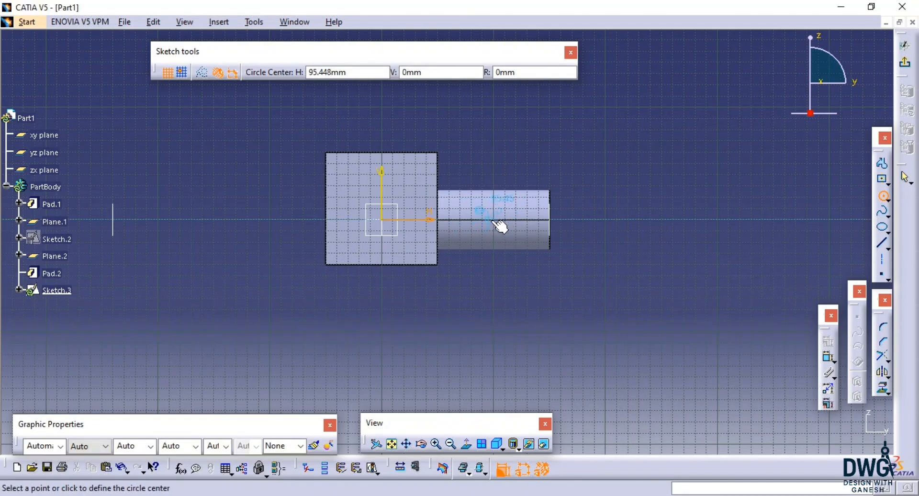
click(496, 220)
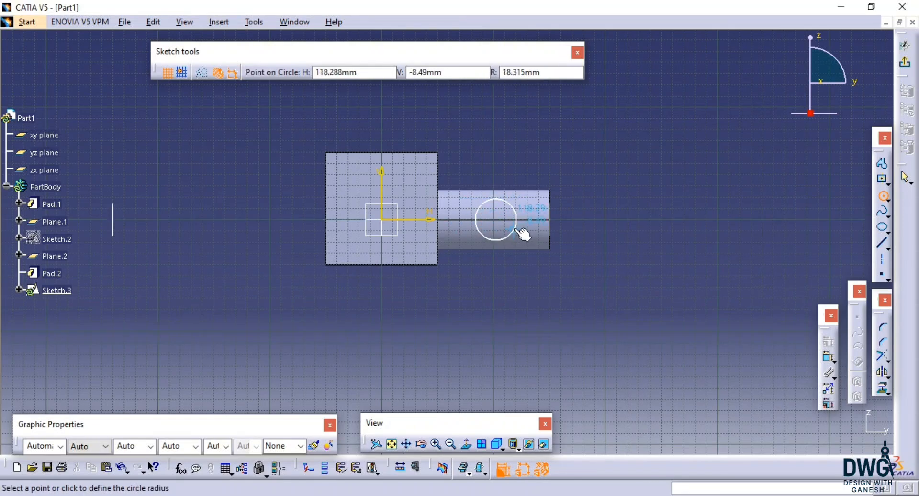
click(513, 232)
click(905, 45)
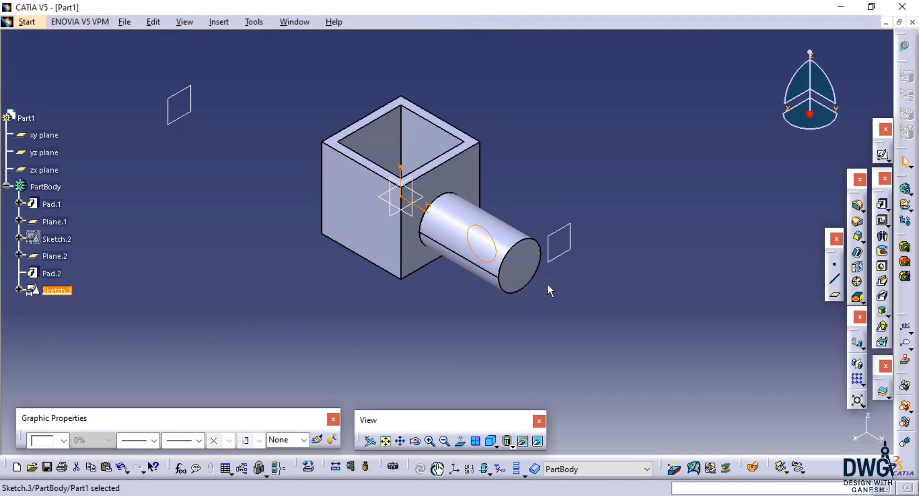
click(616, 334)
Create a plane offset 200 mm from the yz plane
mouse_move(615, 335)
middle_down()
mouse_move(633, 291)
mouse_move(637, 313)
middle_up()
click(635, 292)
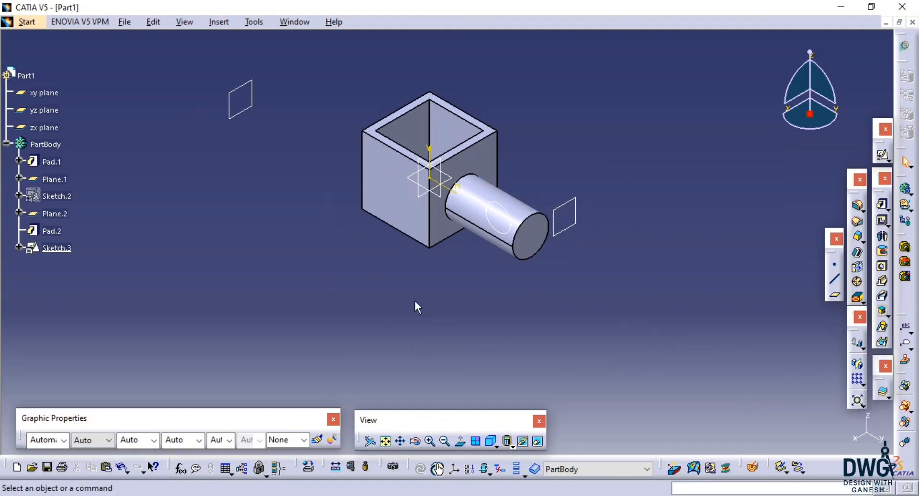
click(834, 294)
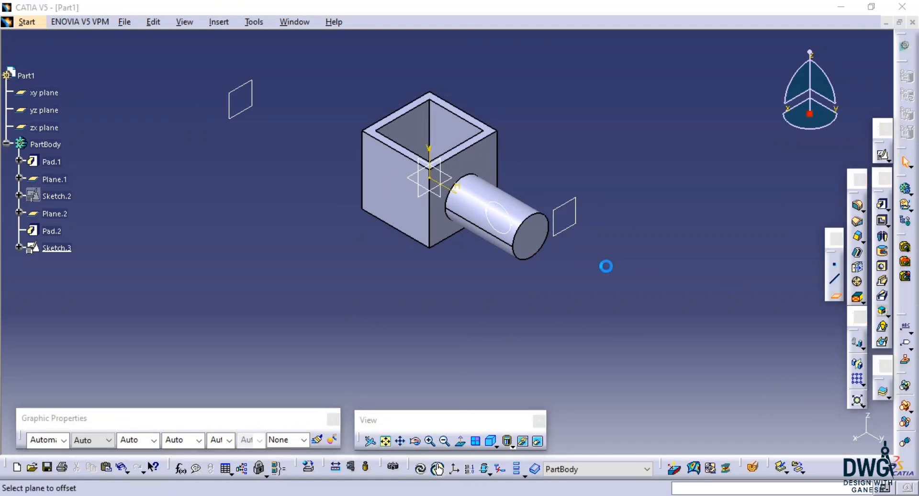
click(433, 199)
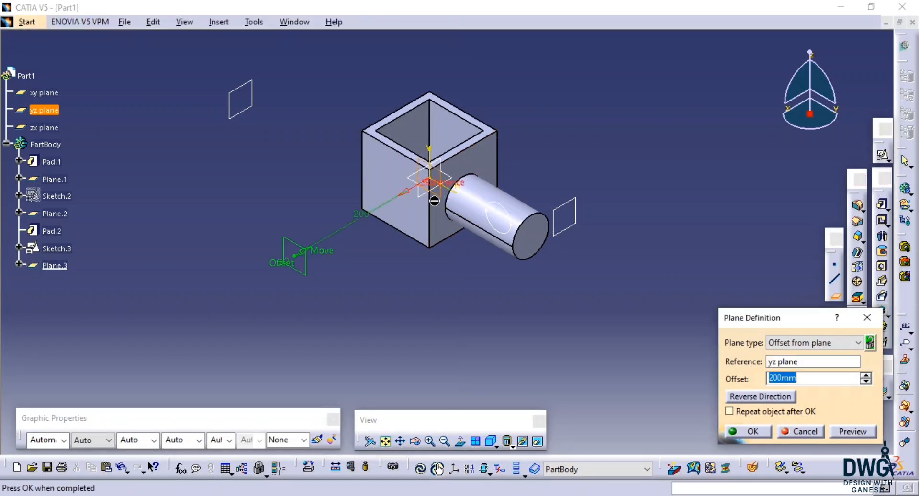
click(844, 432)
click(752, 432)
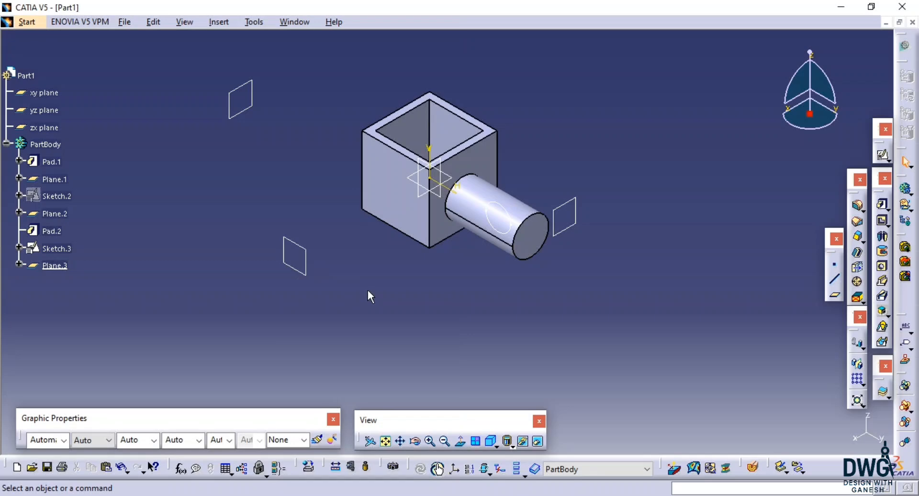
Try moving Sketch.3 onto the new offset plane by cutting it and pasting it on Plane.3
click(54, 248)
right_click(54, 248)
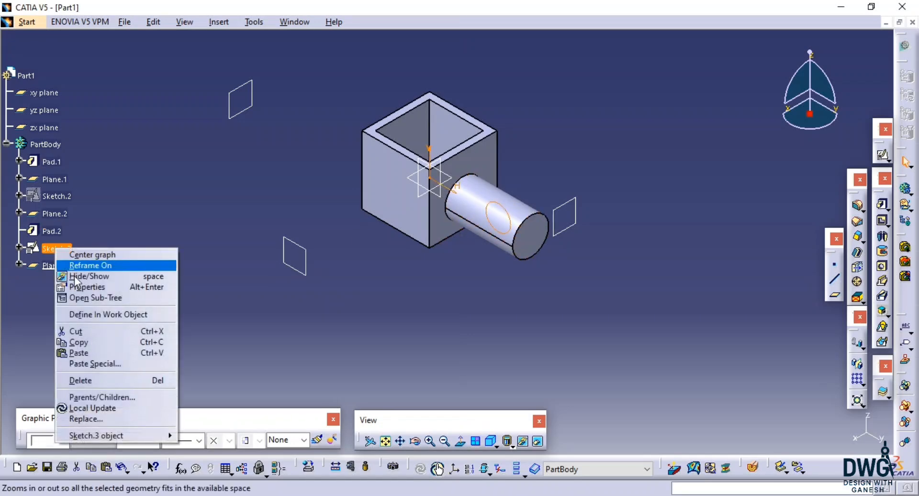
click(87, 332)
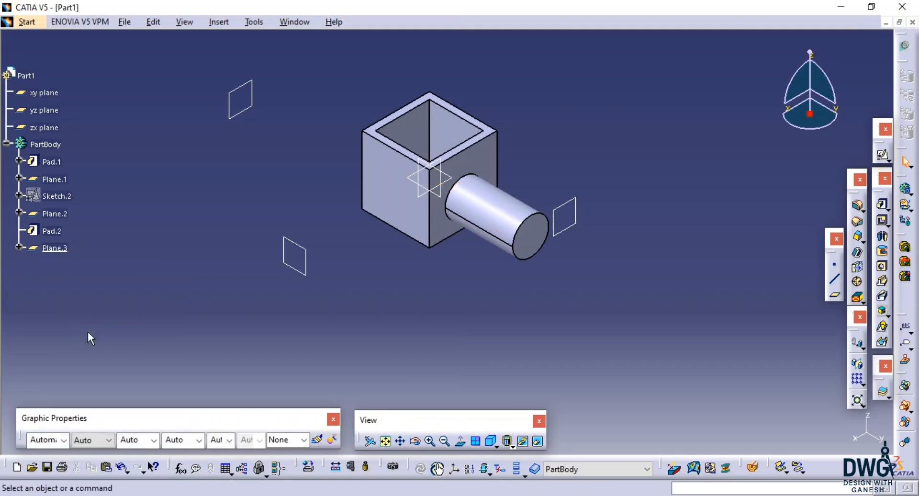
click(50, 248)
right_click(50, 248)
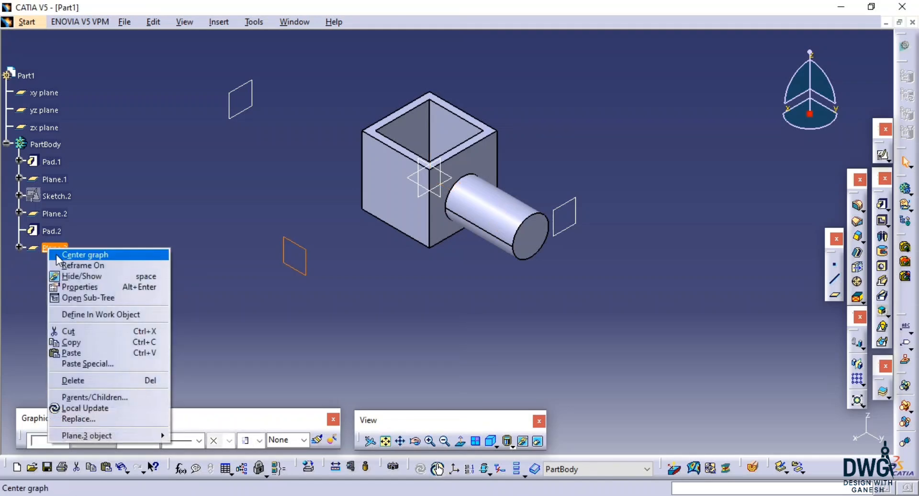
click(72, 353)
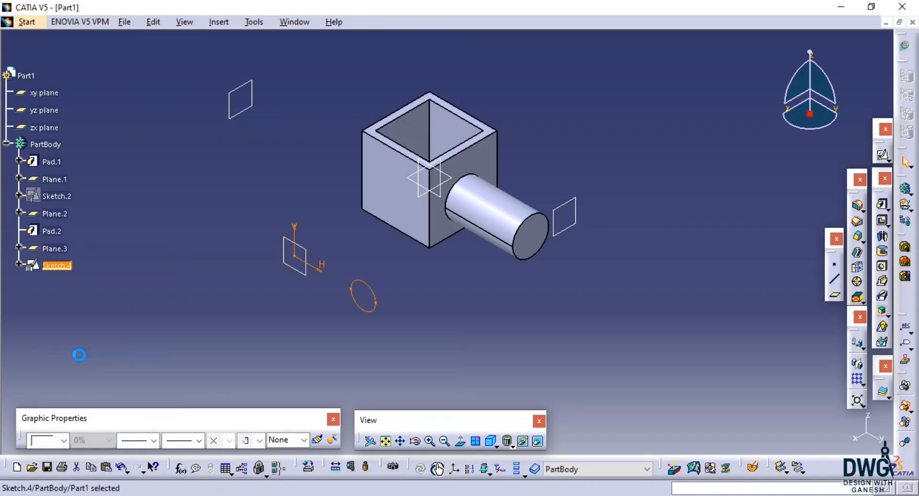
click(406, 334)
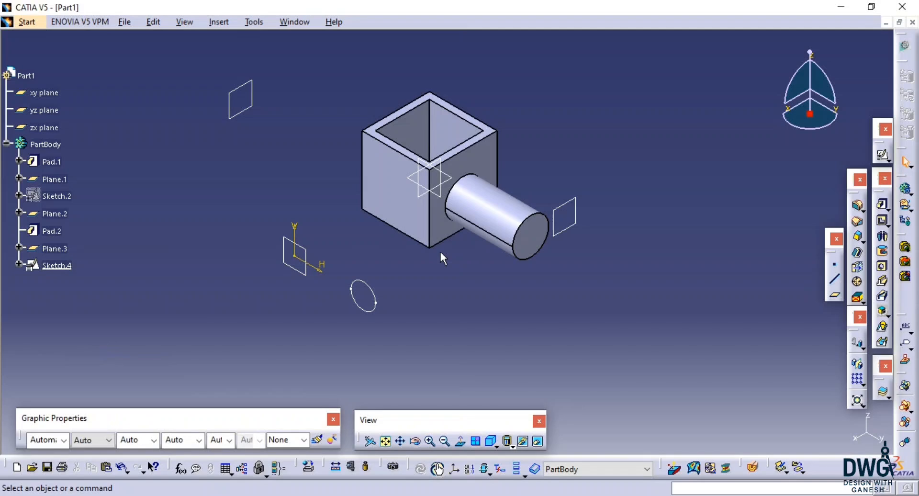
Undo the pasting and cutting of the small circle sketch
key(ctrl+z)
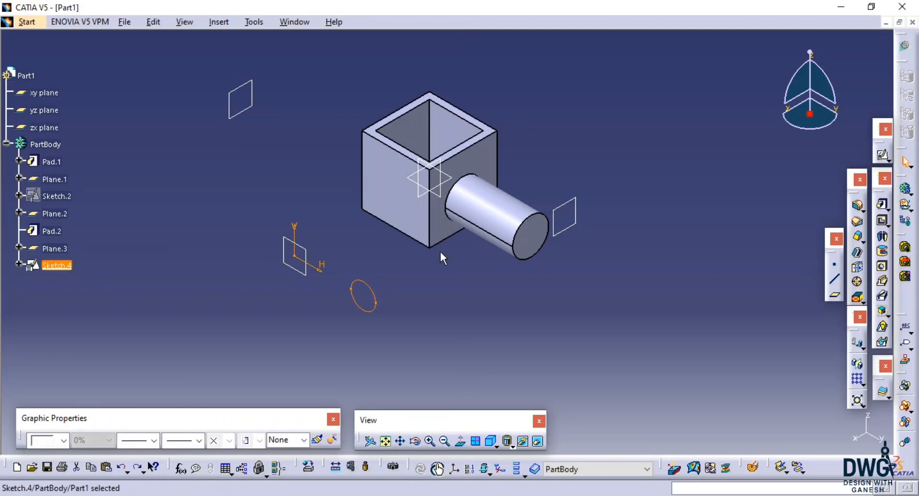
key(ctrl+z)
key(ctrl+y)
key(ctrl+y)
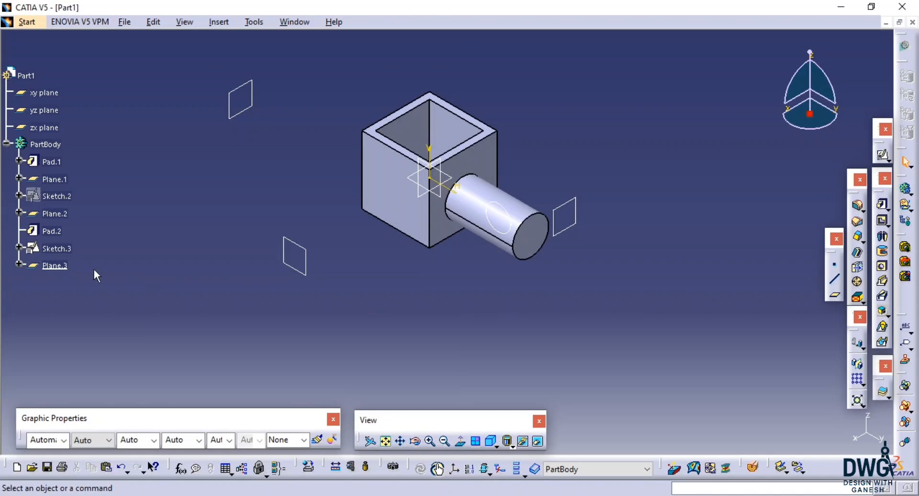
Try changing the support of Sketch.3 to Plane.3, and cancel the sketch positioning
click(52, 248)
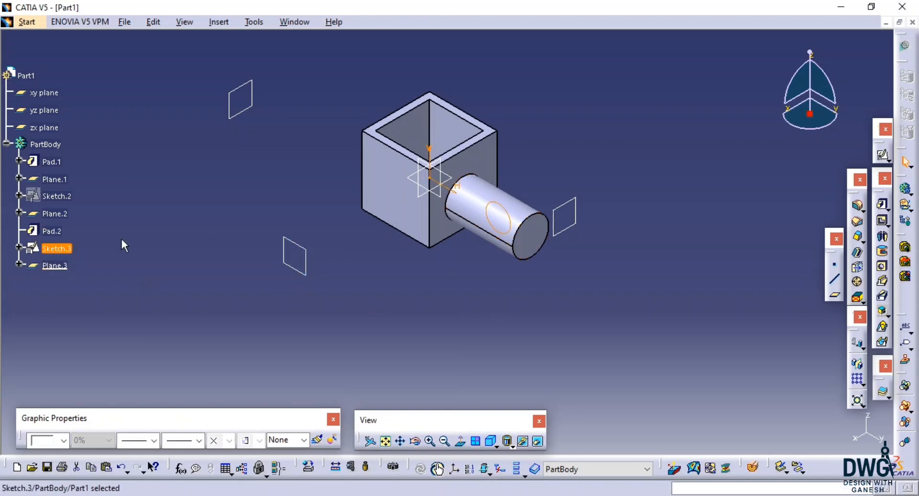
right_click(56, 248)
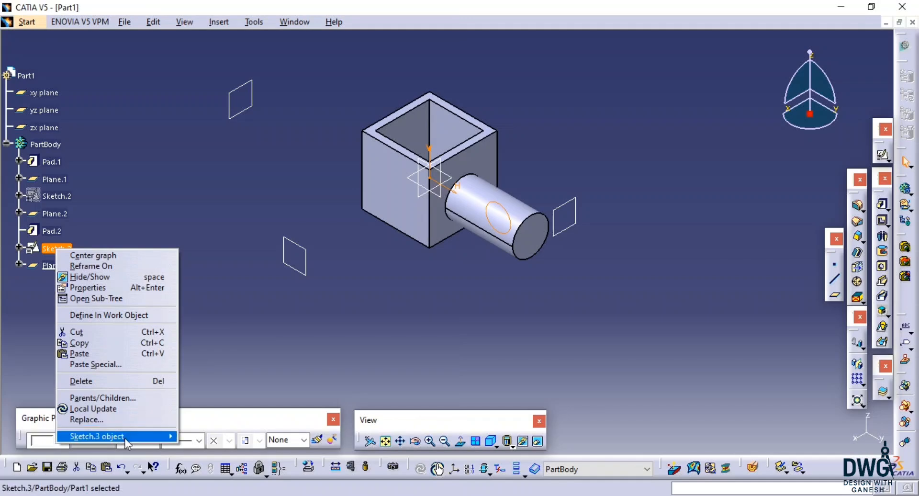
mouse_move(143, 436)
click(233, 453)
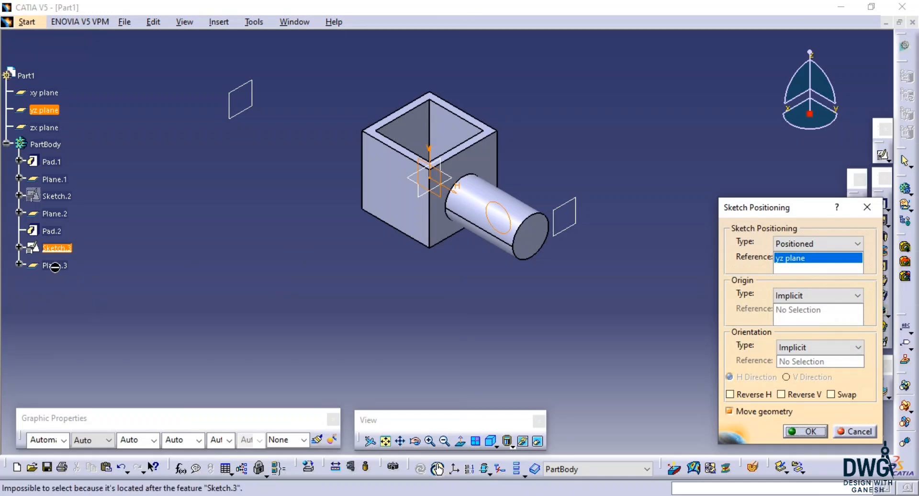
click(849, 431)
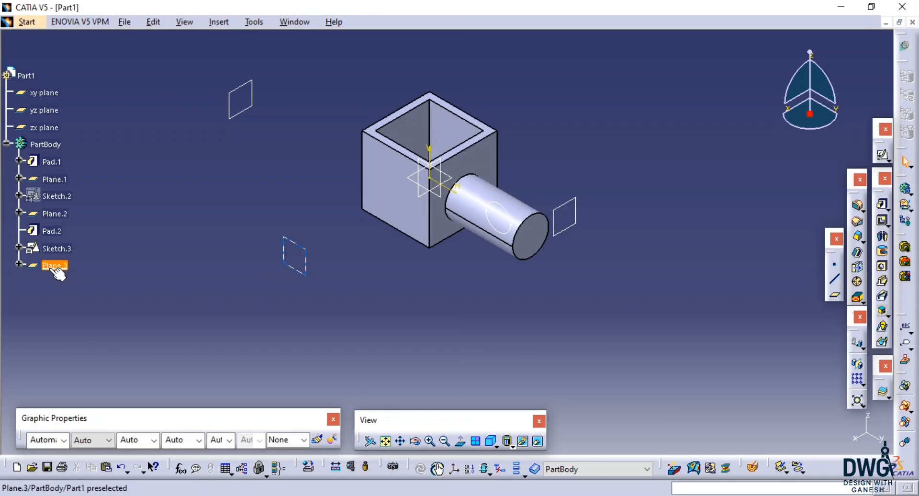
Try reordering Plane.3 ahead of Sketch.3 and changing the sketch's support to Plane.3
drag(56, 267, 29, 232)
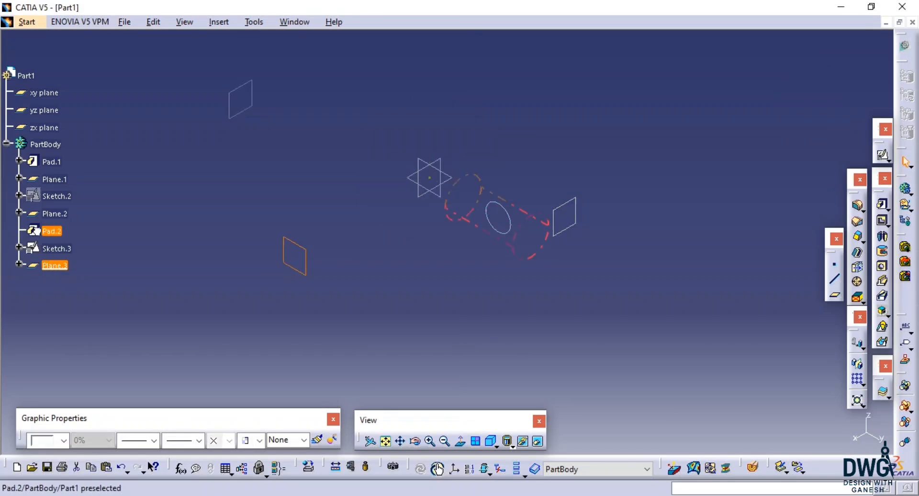
click(122, 255)
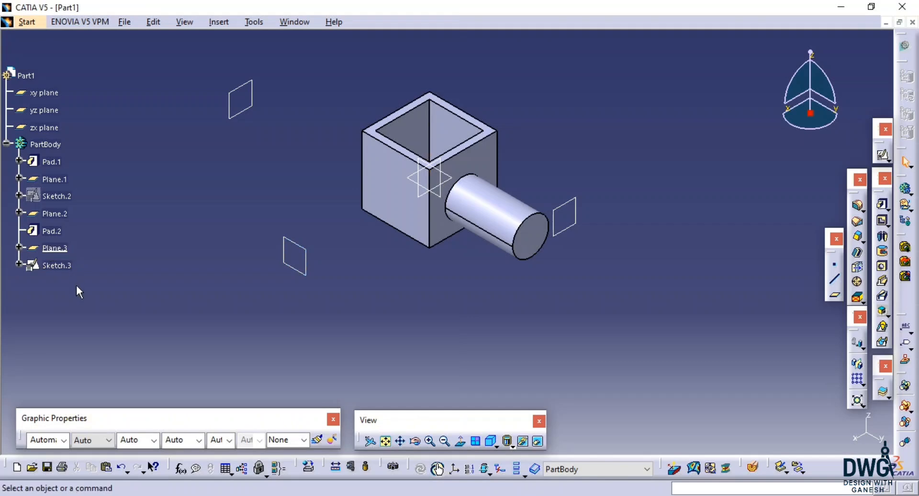
click(50, 268)
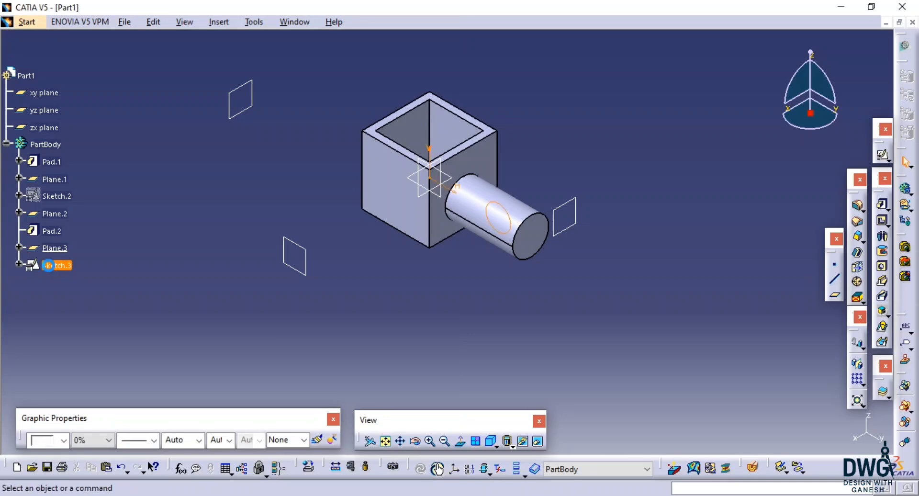
right_click(50, 268)
mouse_move(129, 454)
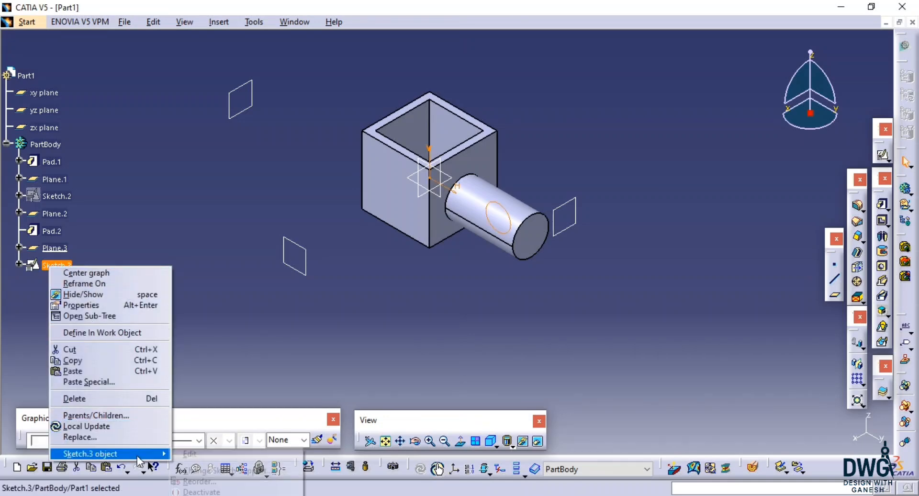
click(233, 472)
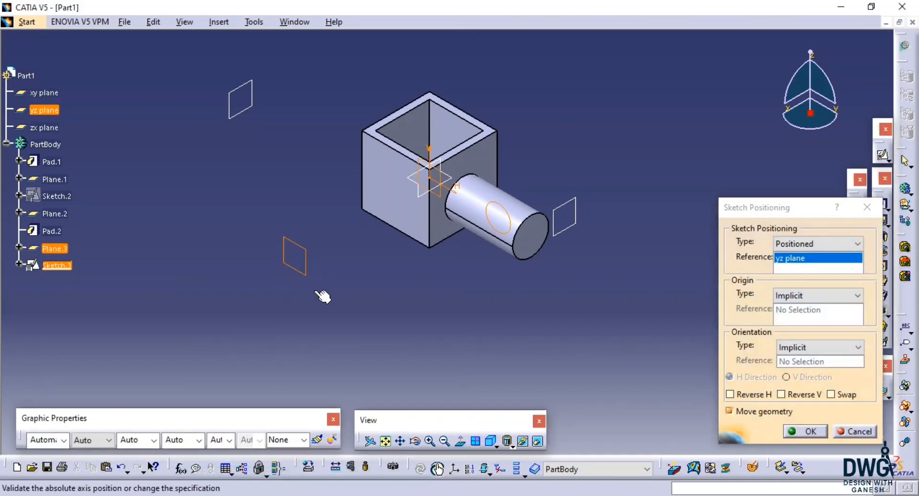
click(305, 272)
click(809, 432)
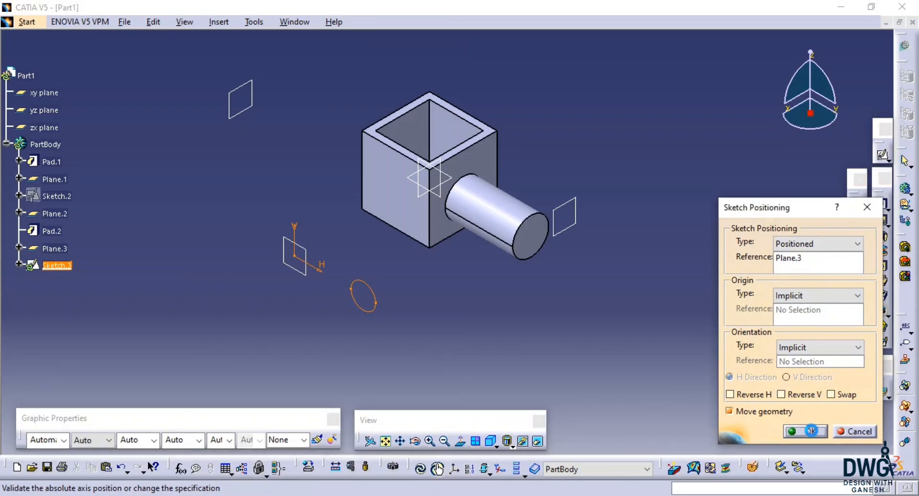
Check the hidden space for the circle sketch, return to the visible space and select Sketch.3 to locate it
click(536, 440)
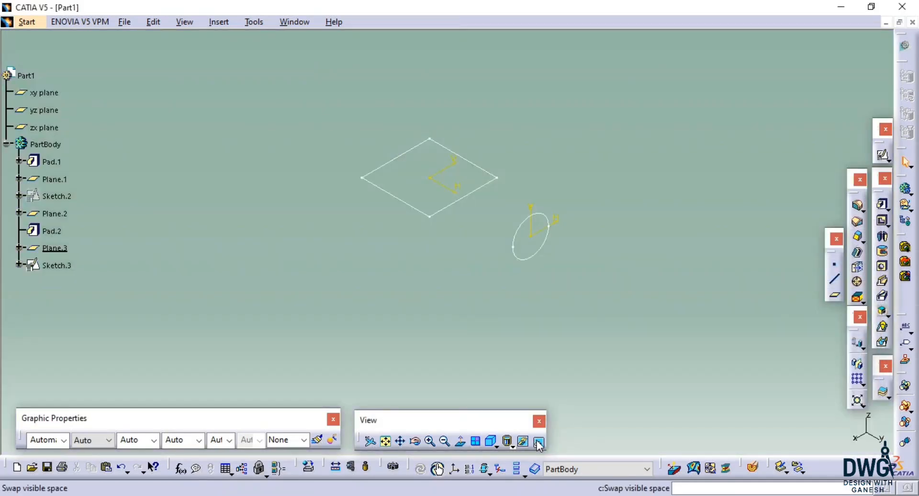
click(538, 441)
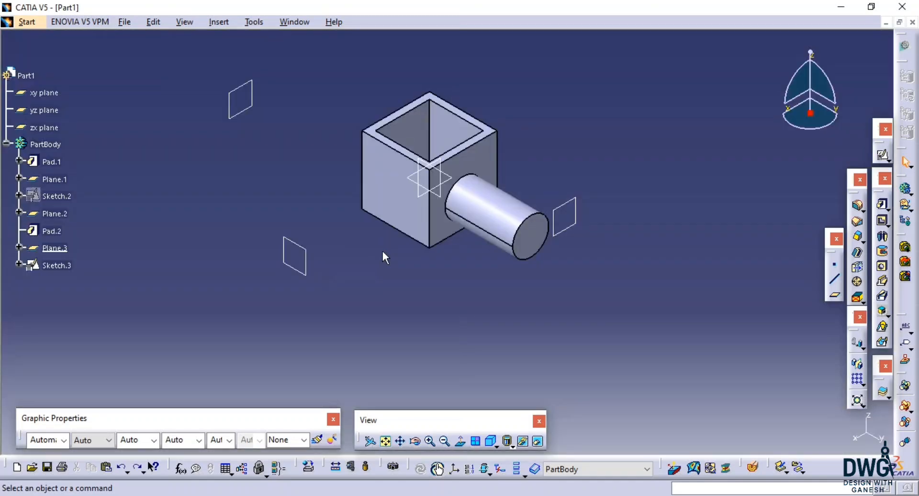
click(54, 265)
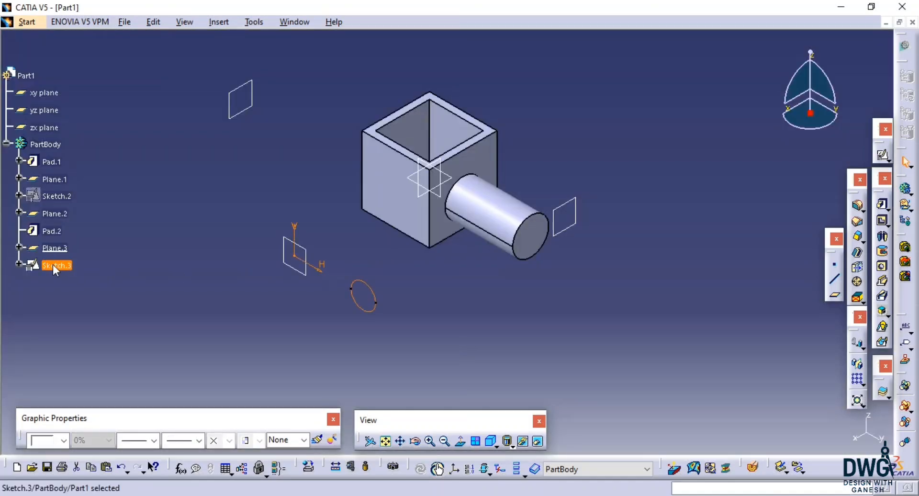
right_click(53, 265)
mouse_move(152, 453)
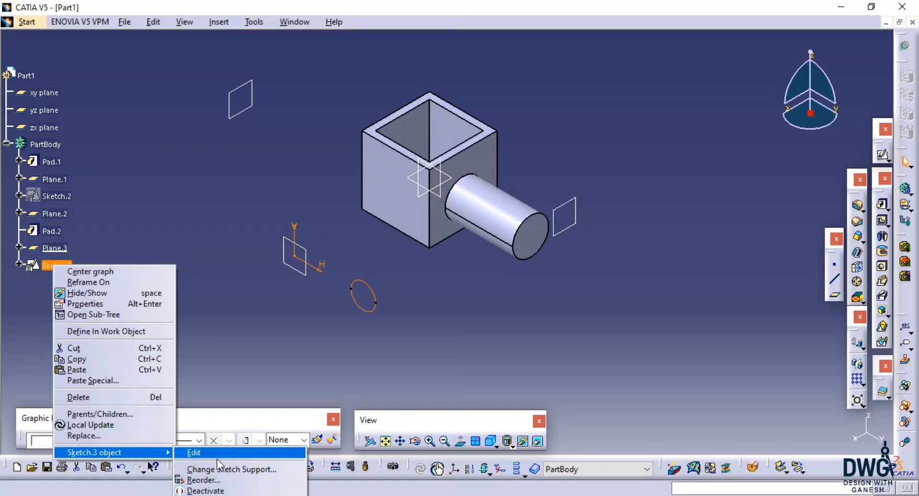
Undo the support change and reordering of Sketch.3, keeping the offset plane Plane.3
click(308, 358)
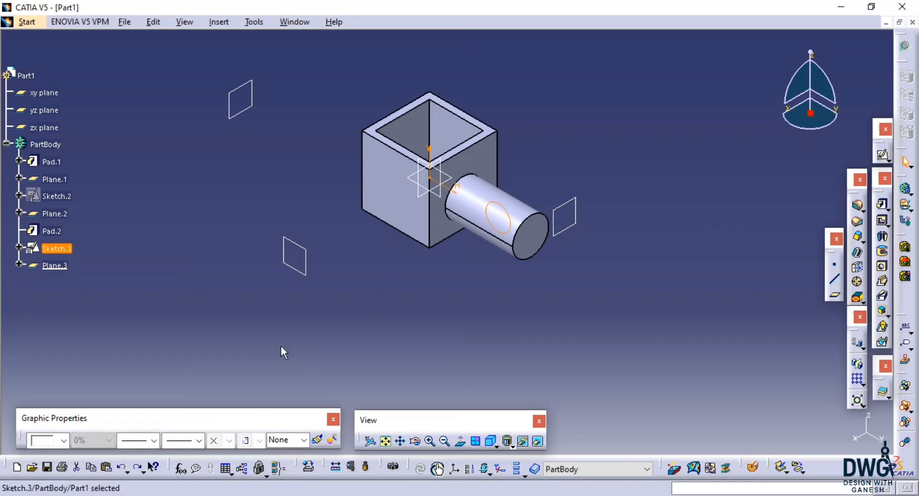
key(ctrl+z)
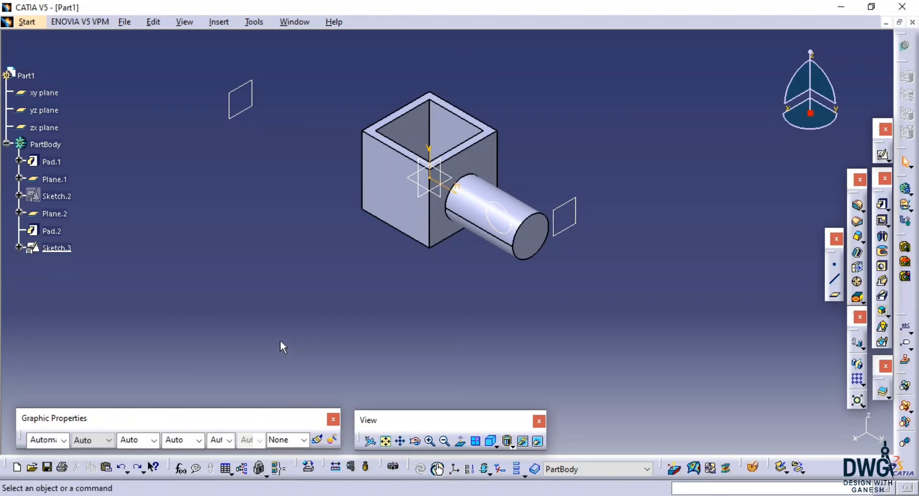
key(ctrl+y)
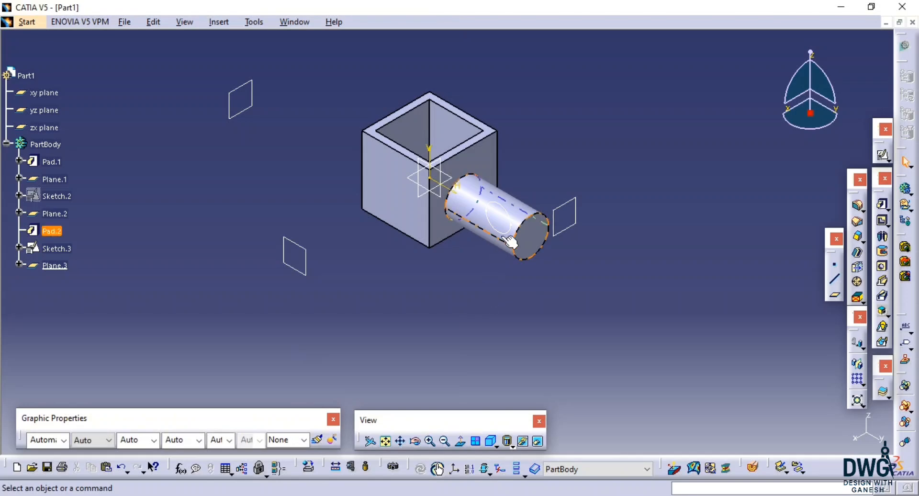
Cut the circle sketch Sketch.3 and paste it onto Plane.3
click(67, 249)
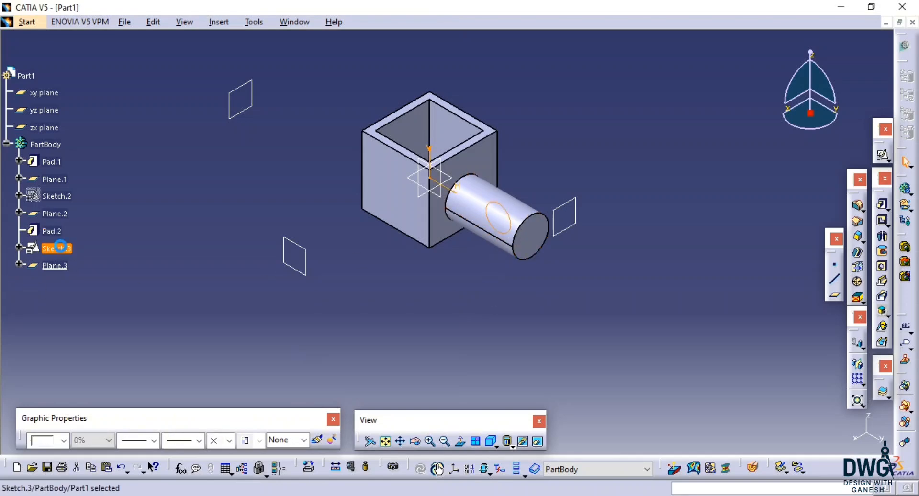
right_click(61, 246)
click(87, 329)
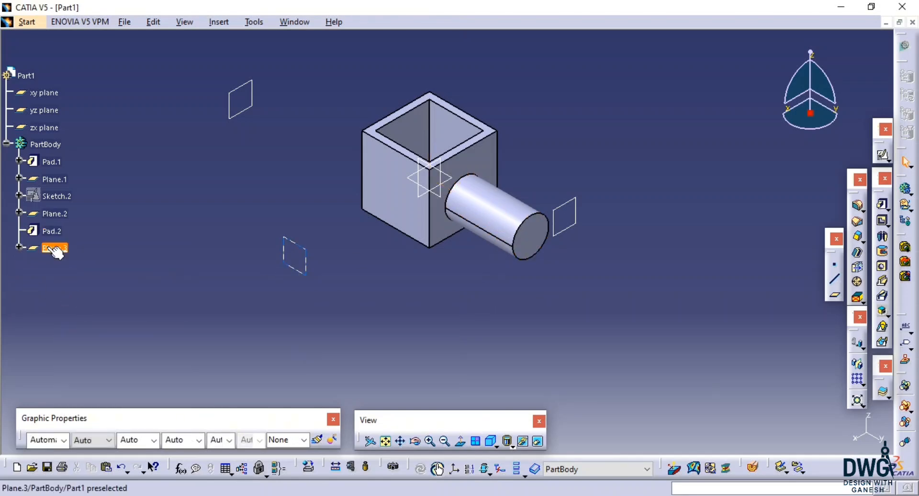
click(56, 248)
right_click(56, 248)
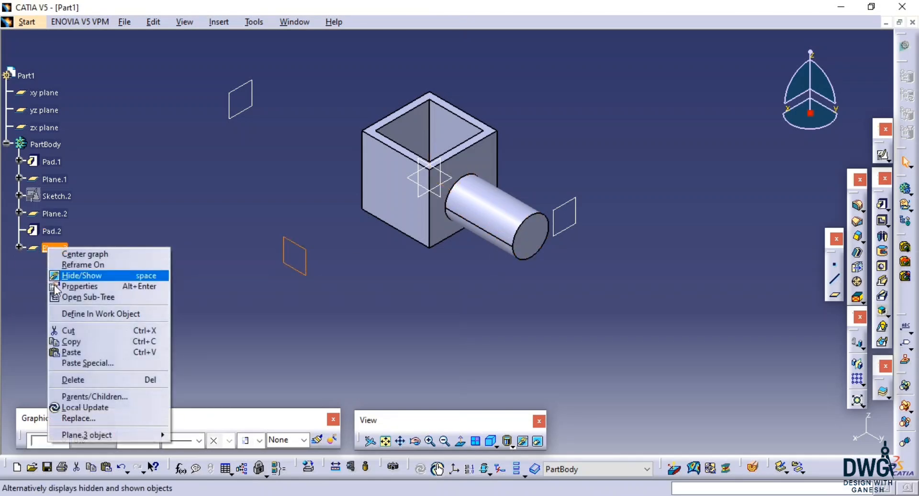
click(72, 353)
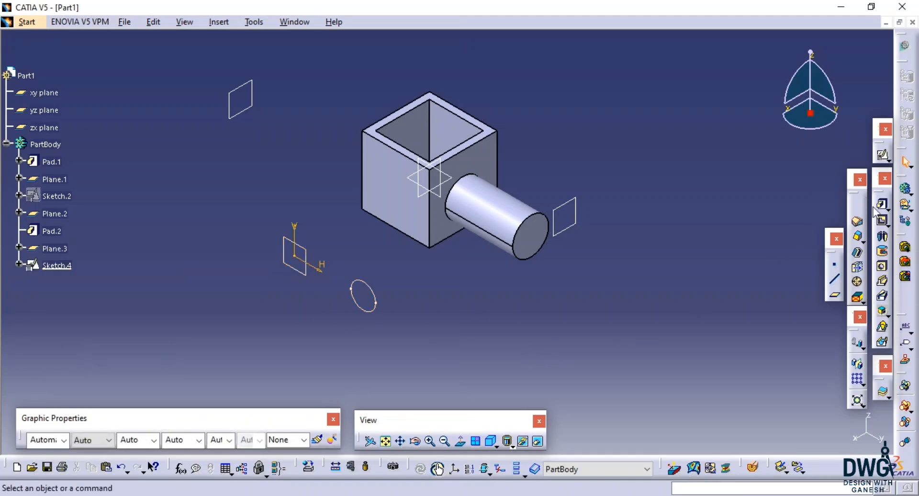
Define a pad from Sketch.4 with an Up to plane limit at the hollow box's outer face toward Plane.3, and preview it
click(887, 210)
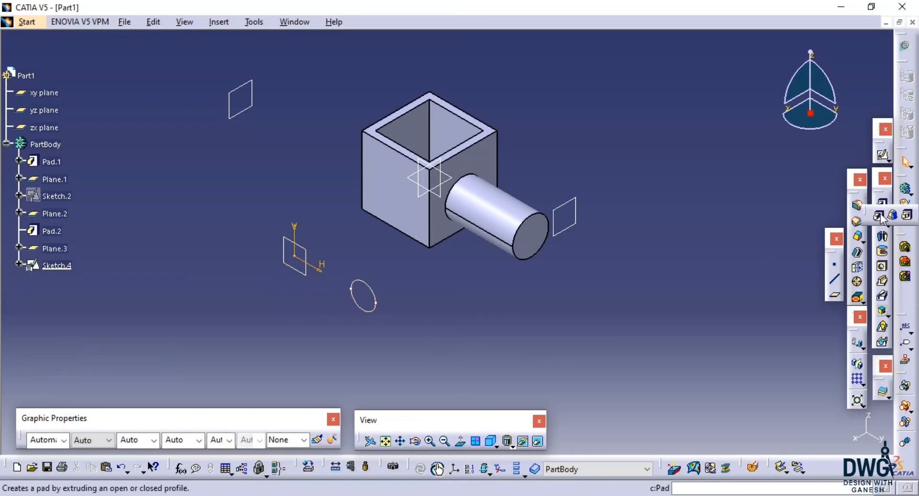
click(879, 216)
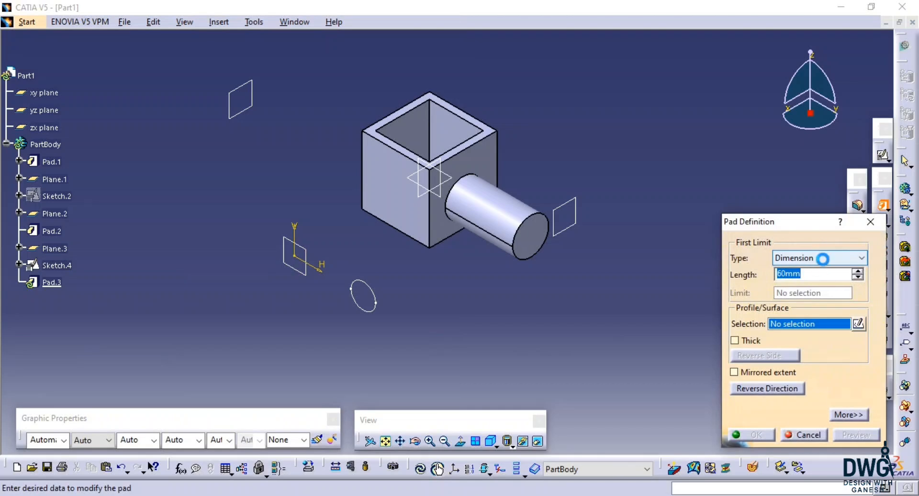
click(823, 259)
click(824, 301)
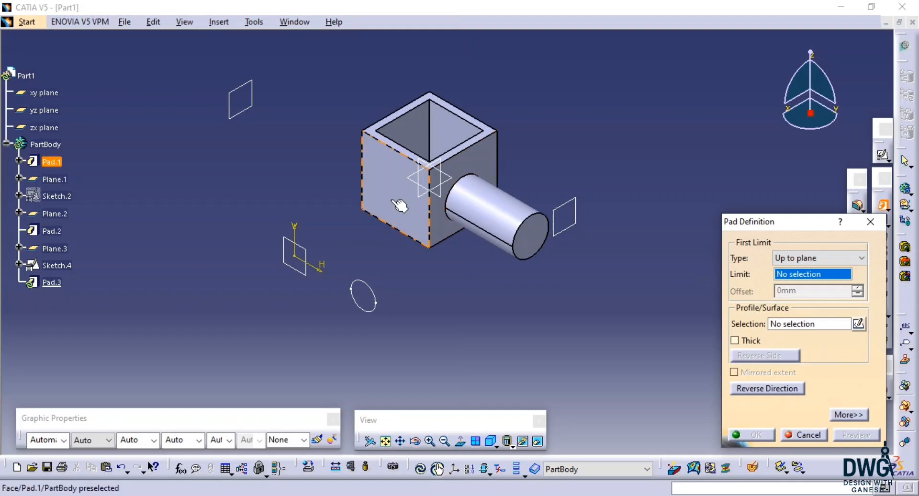
click(410, 220)
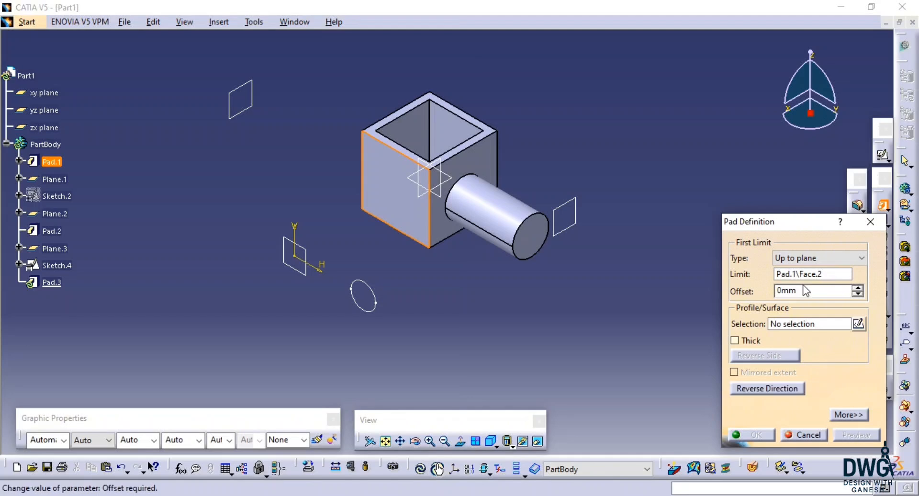
click(805, 326)
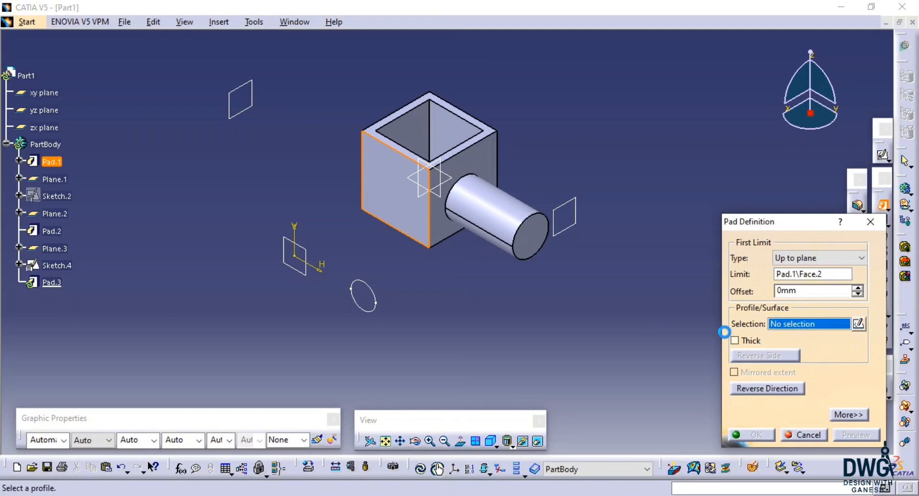
click(367, 308)
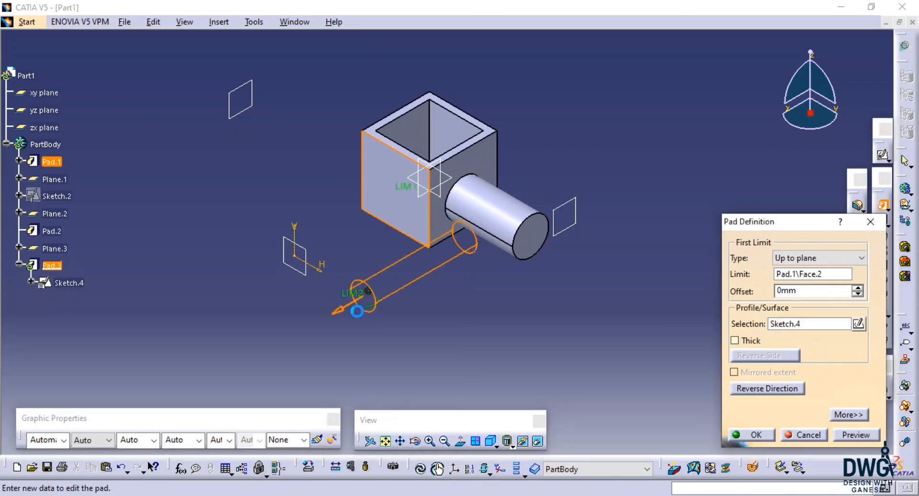
middle_drag(524, 256, 407, 311)
click(855, 436)
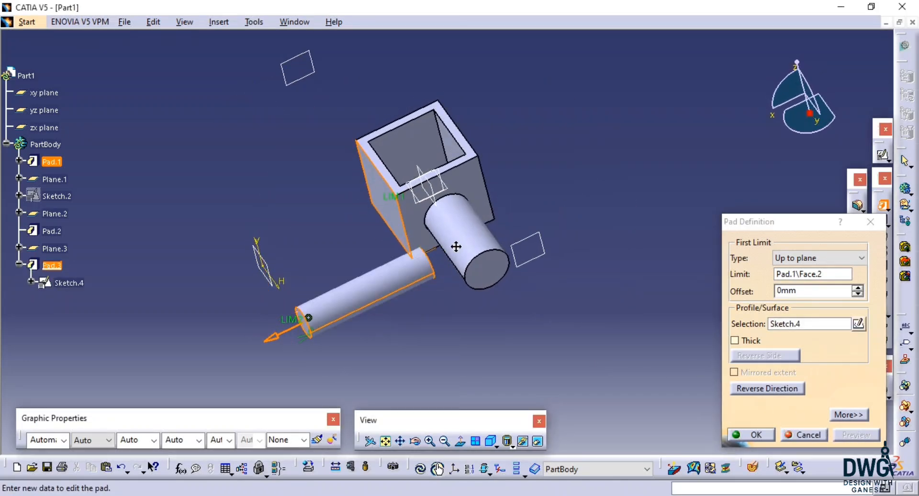
mouse_move(434, 280)
middle_down()
mouse_move(434, 297)
mouse_move(512, 283)
mouse_move(422, 156)
middle_up()
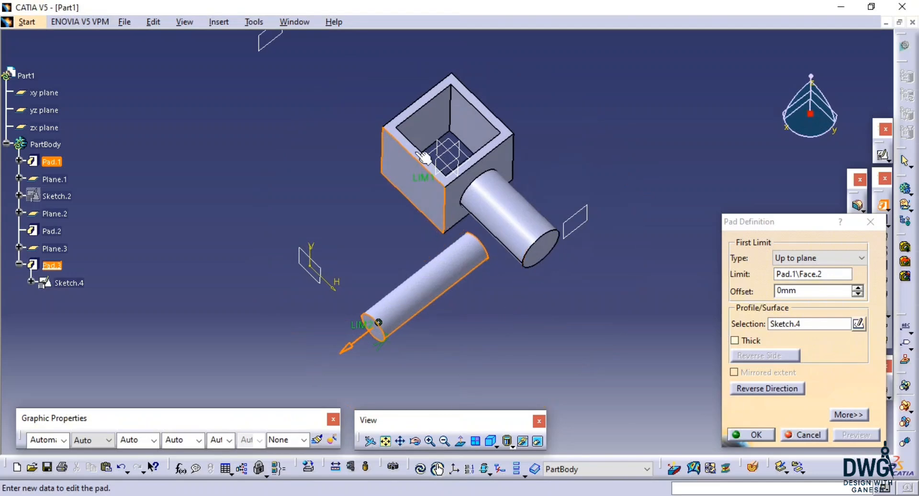
middle_drag(497, 341, 487, 305)
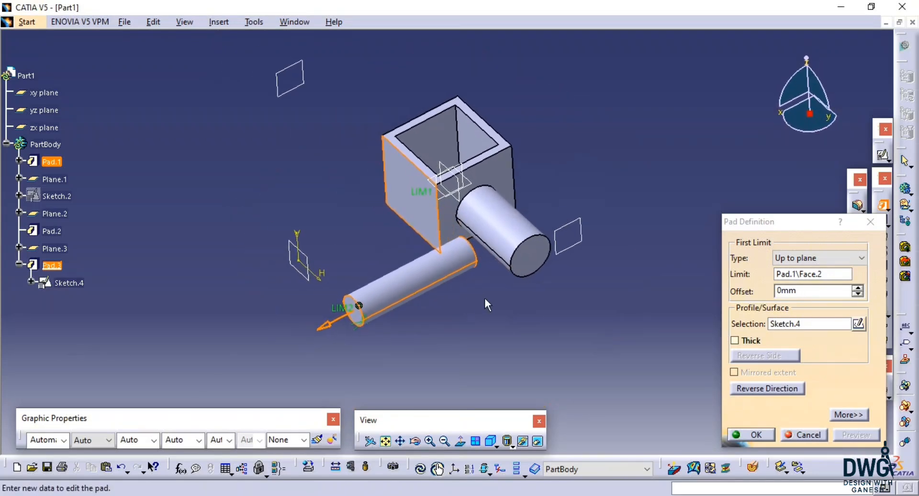
Try using Plane.2 as the limiting plane of the new pad
click(824, 277)
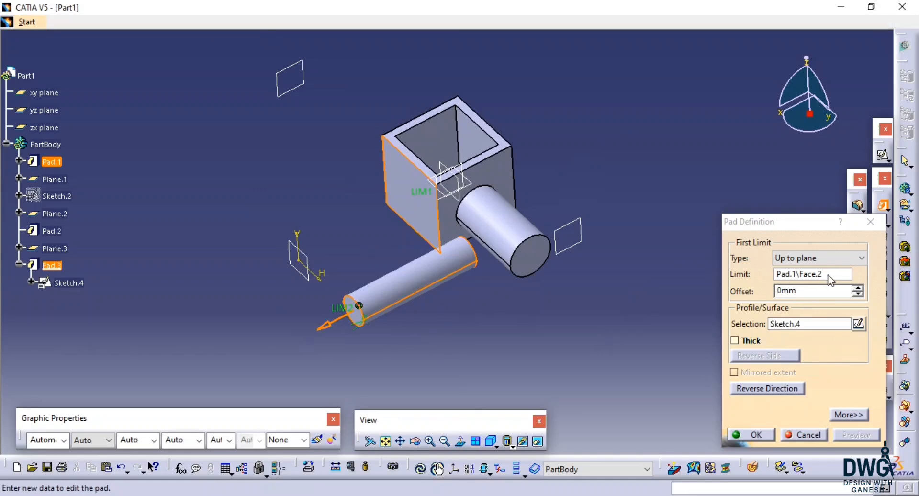
click(297, 94)
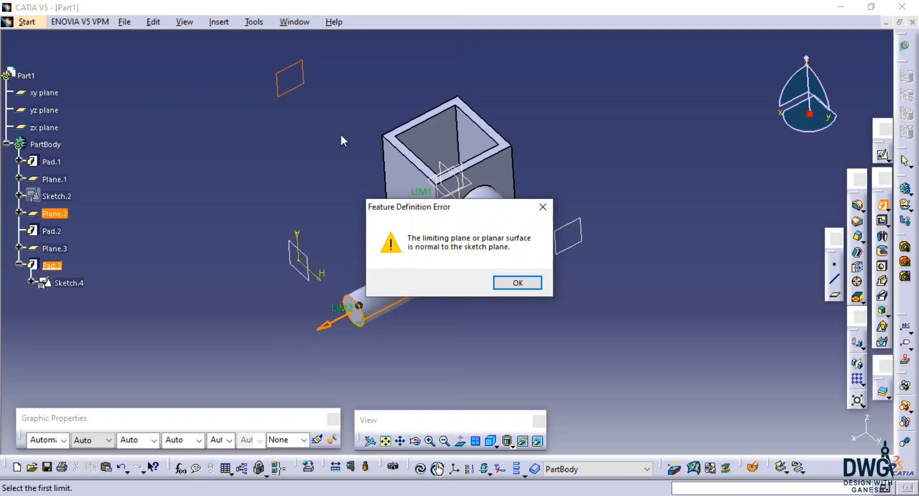
click(529, 282)
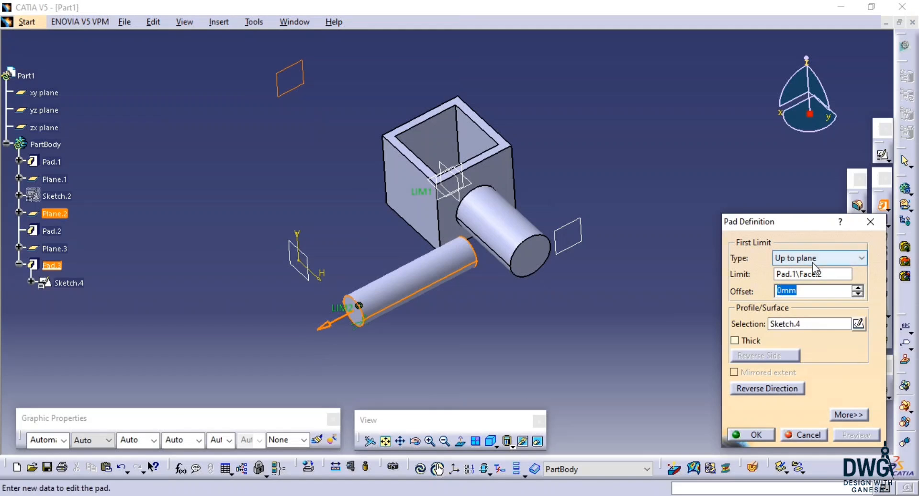
Change the pad's limit to Up to surface using the cylindrical face of Pad.2, and preview the result
click(812, 263)
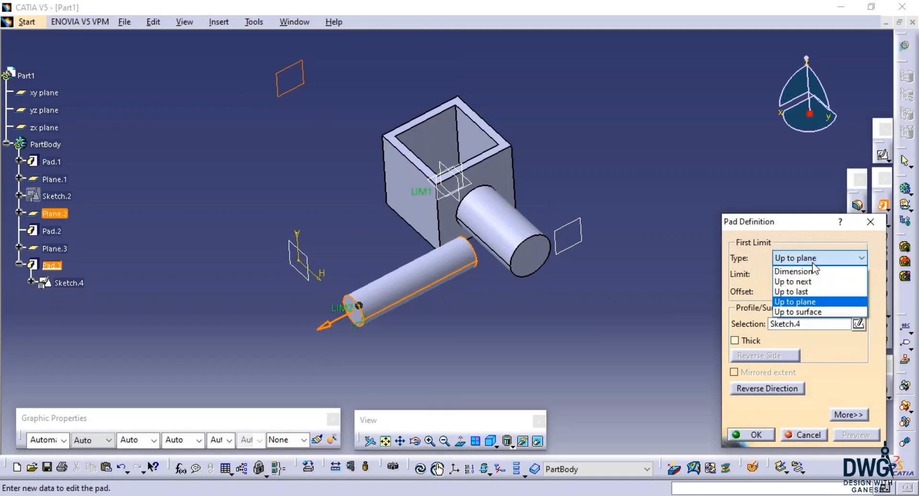
click(808, 312)
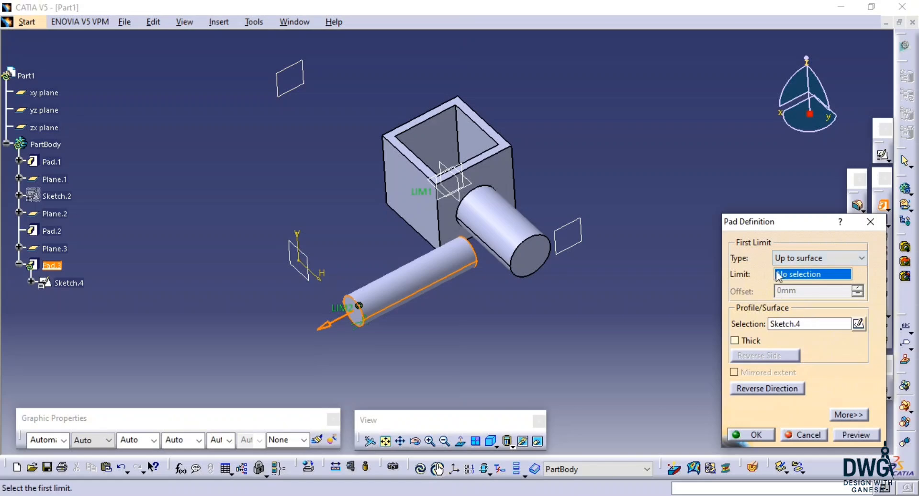
click(513, 248)
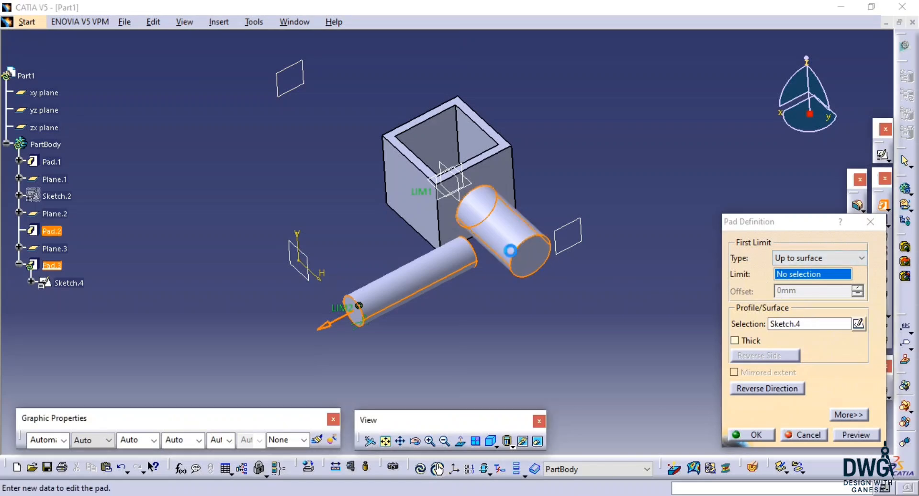
click(855, 434)
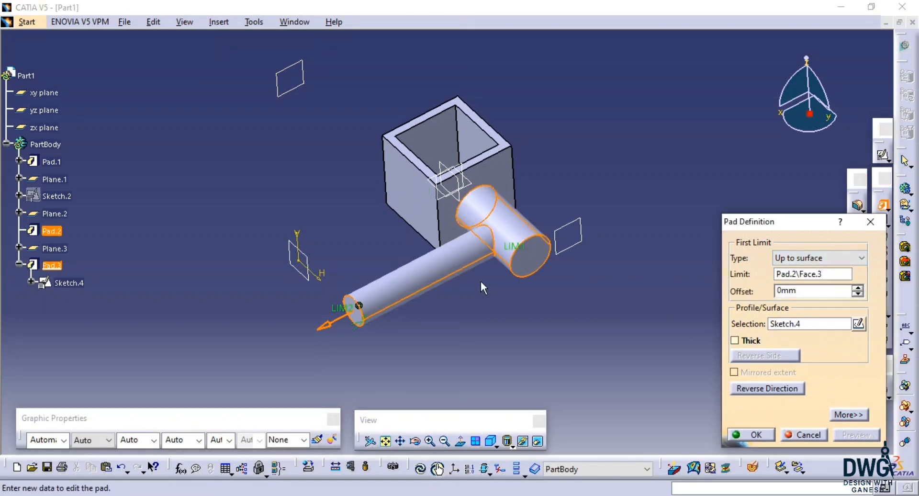
middle_drag(482, 288, 599, 287)
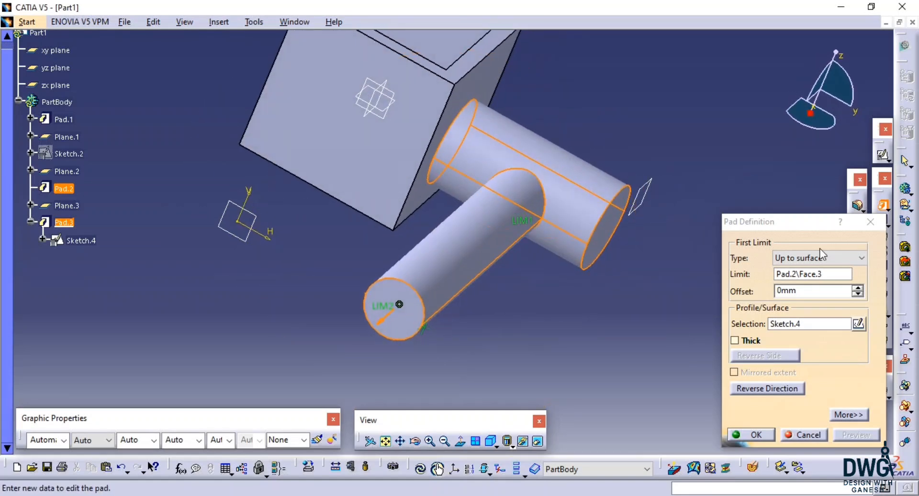
click(799, 263)
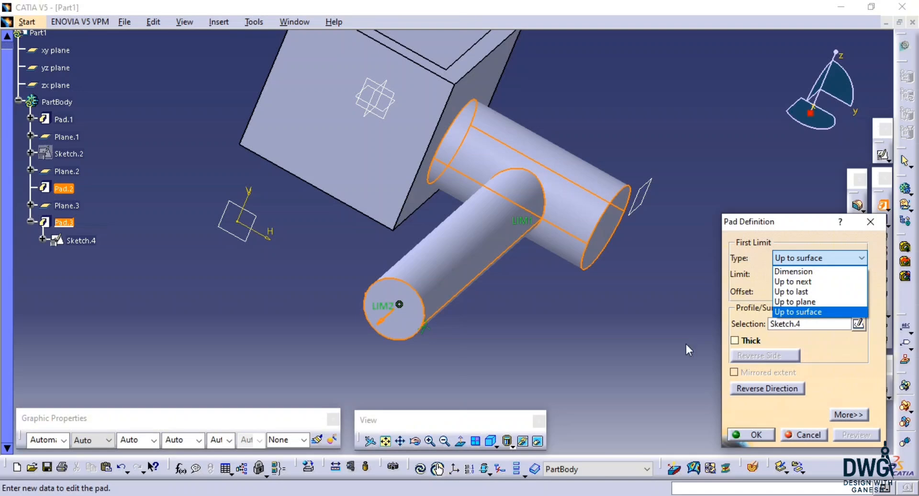
Keep Up to surface as the limit type and create the Sketch.4 pad up to Pad.2's cylindrical face
click(679, 365)
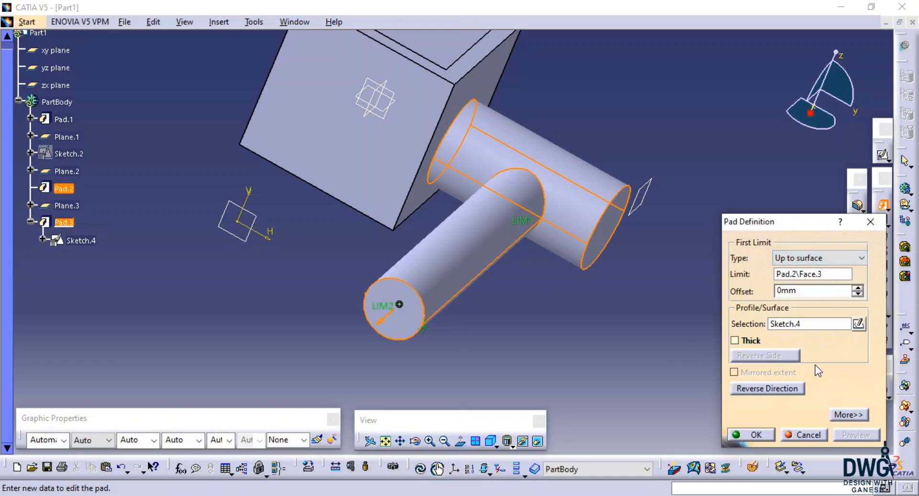
mouse_move(615, 292)
middle_down()
mouse_move(602, 291)
mouse_move(611, 298)
middle_up()
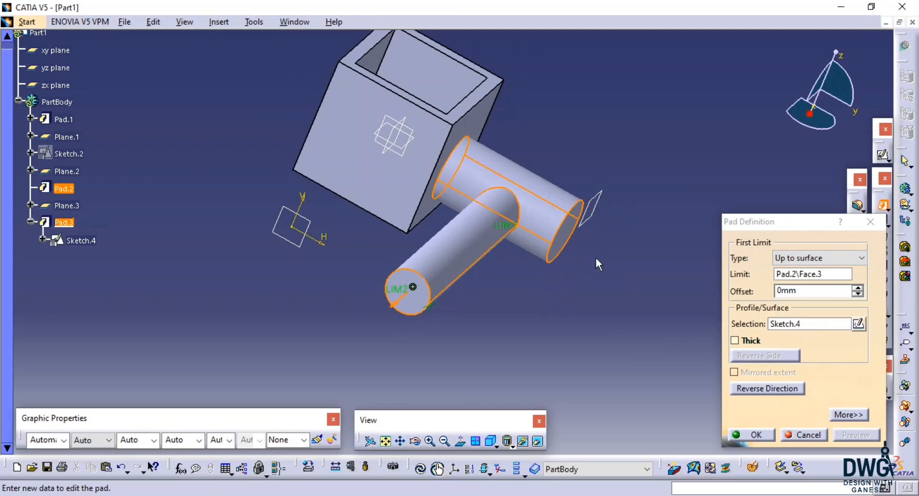
mouse_move(595, 257)
middle_down()
mouse_move(620, 244)
mouse_move(581, 241)
mouse_move(583, 257)
middle_up()
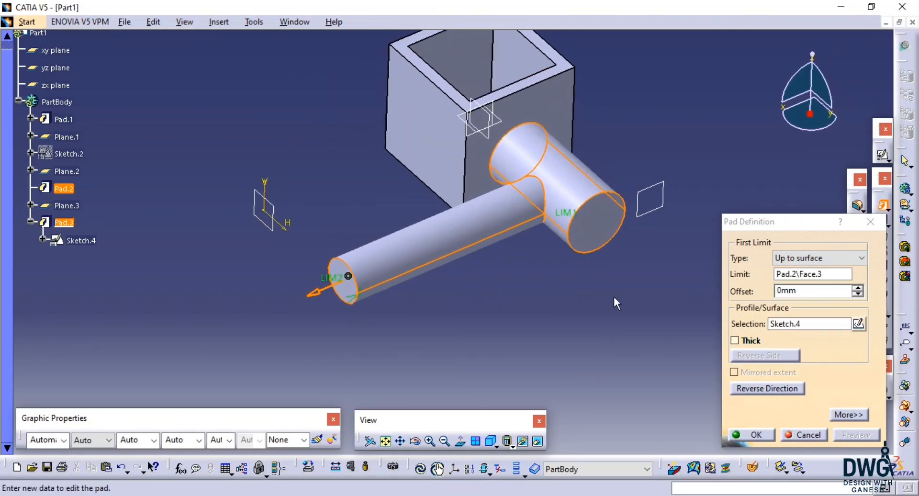
click(756, 434)
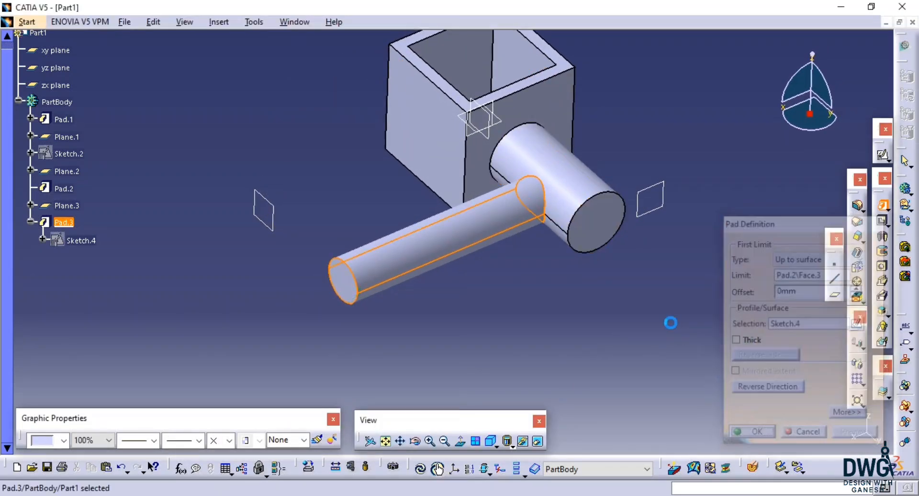
mouse_move(587, 294)
middle_down()
mouse_move(593, 316)
mouse_move(582, 301)
middle_up()
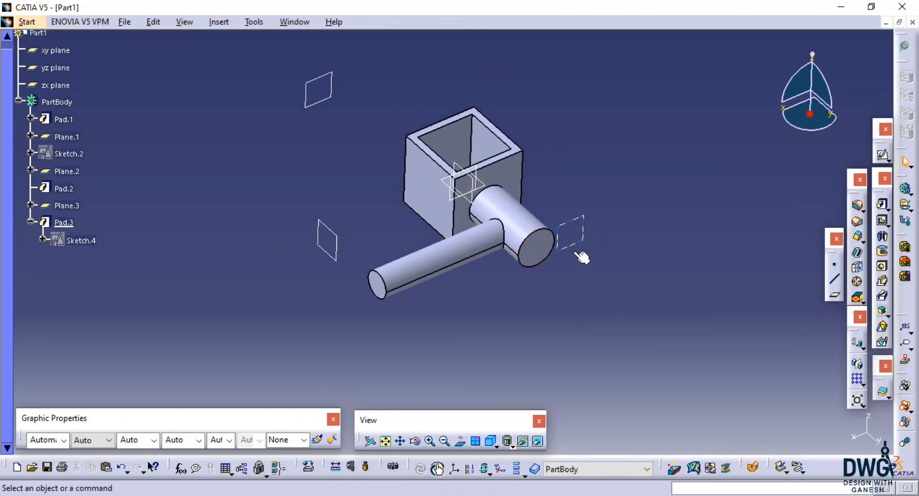
Start a positioned sketch on the zx plane with implicit origin and orientation
middle_drag(488, 261, 658, 256)
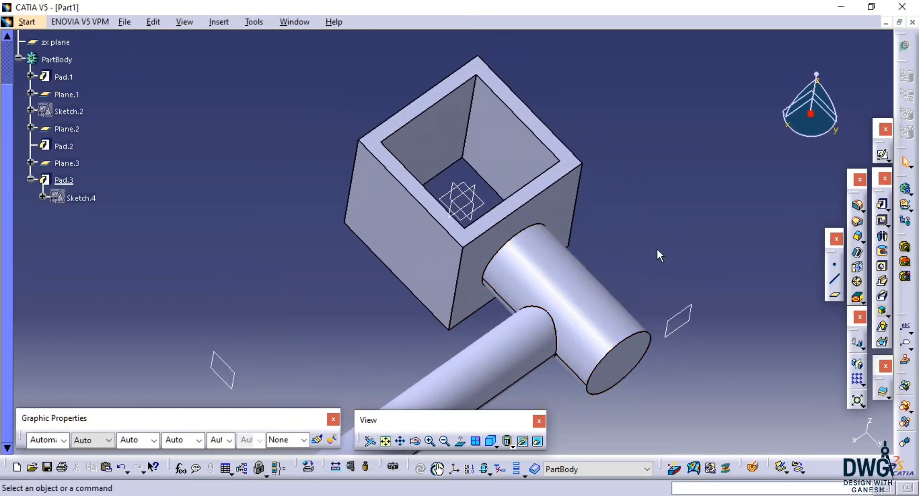
click(459, 196)
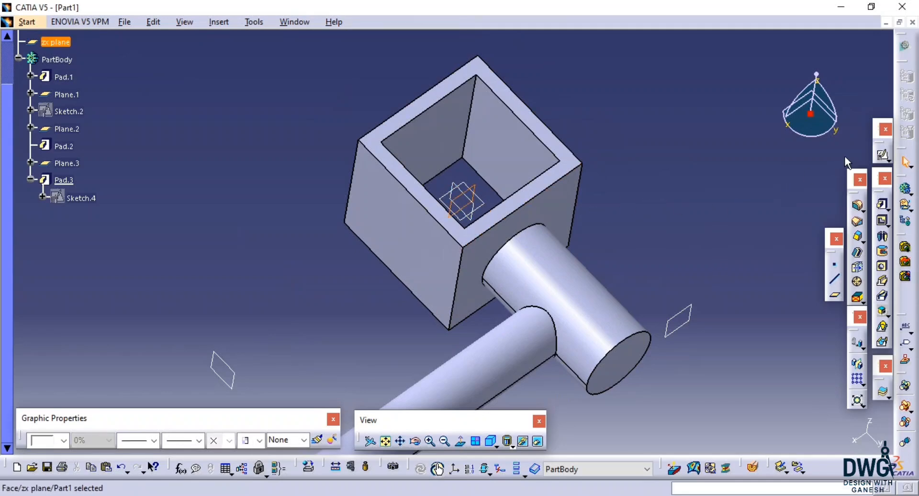
click(883, 156)
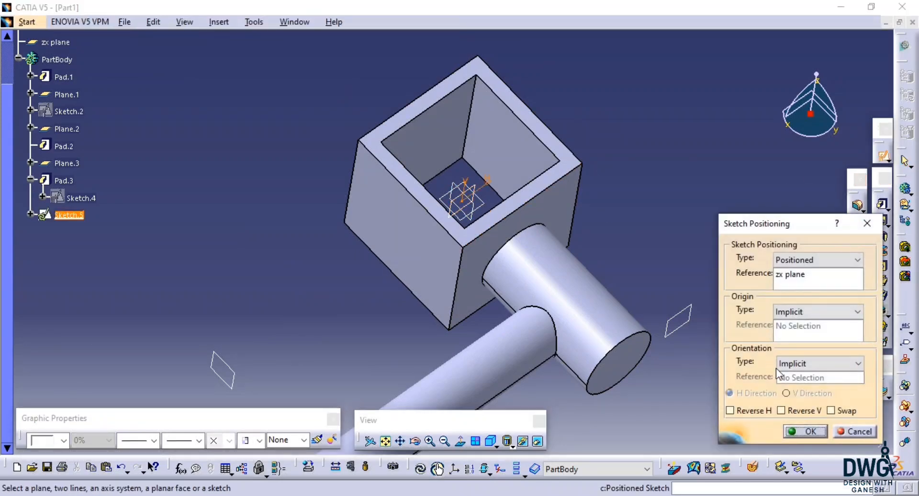
click(805, 431)
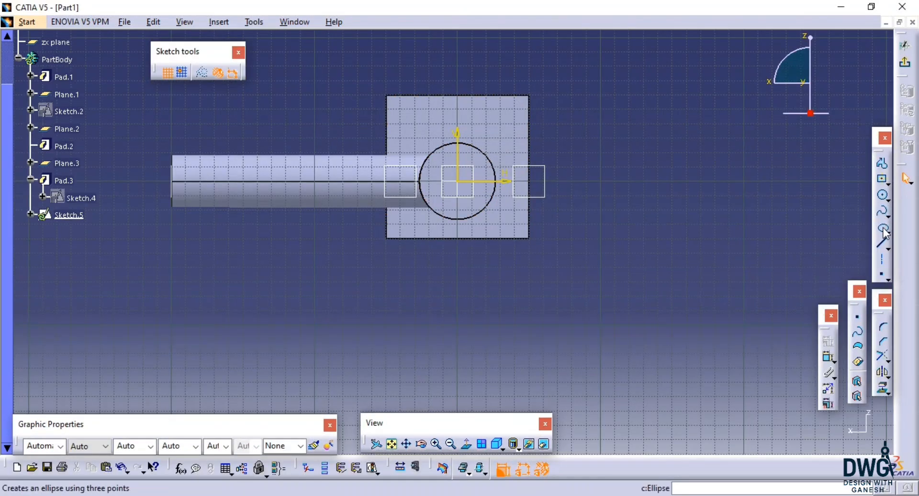
Draw a circle about 7 mm in radius at the origin and a larger circle below it, and exit the sketch
click(883, 196)
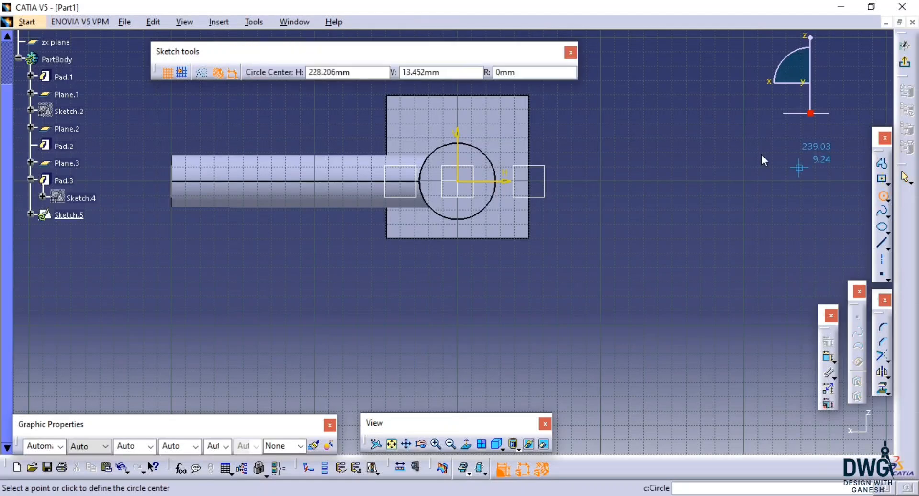
click(462, 186)
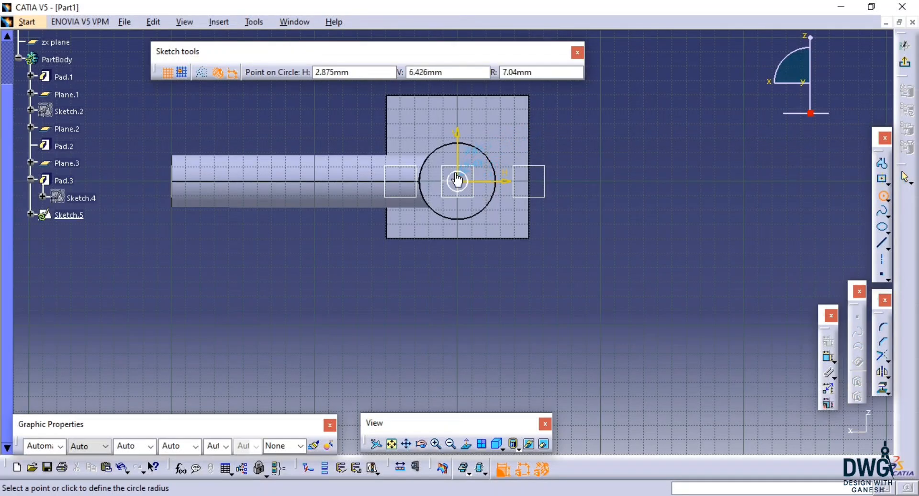
click(458, 174)
click(467, 212)
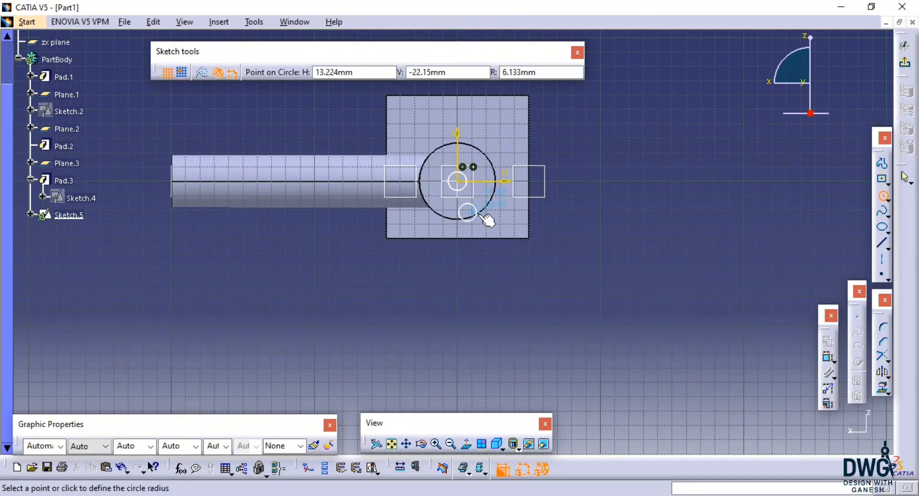
click(489, 217)
key(Escape)
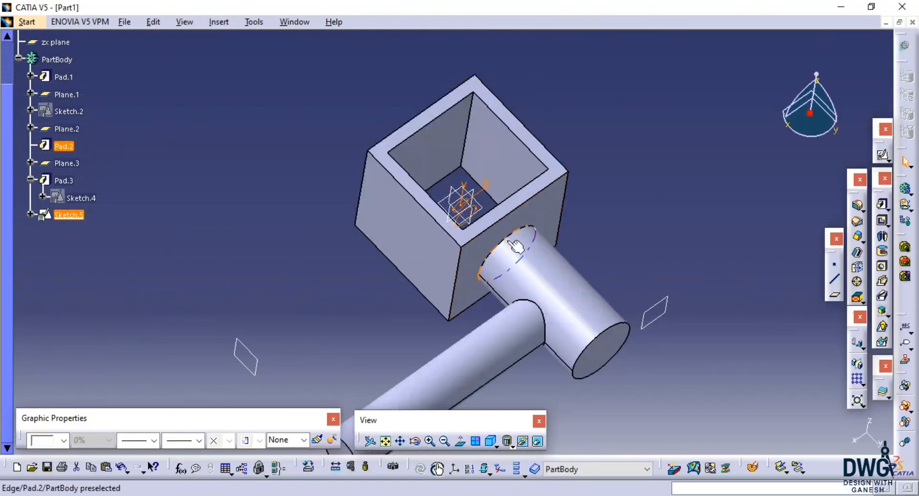
Start a pad from the two-circle sketch Sketch.5 and try the Up to next limit type
mouse_move(515, 245)
ctrl+middle_down()
mouse_move(498, 168)
mouse_move(455, 189)
ctrl+middle_up()
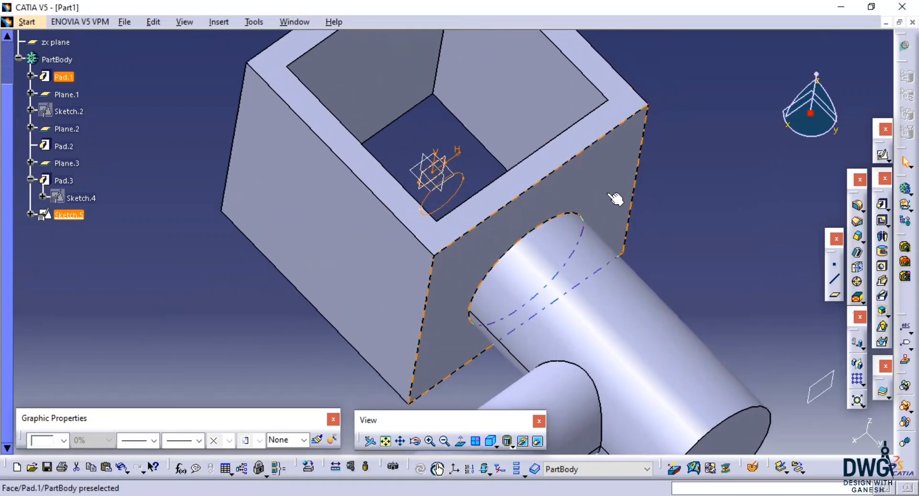
click(880, 205)
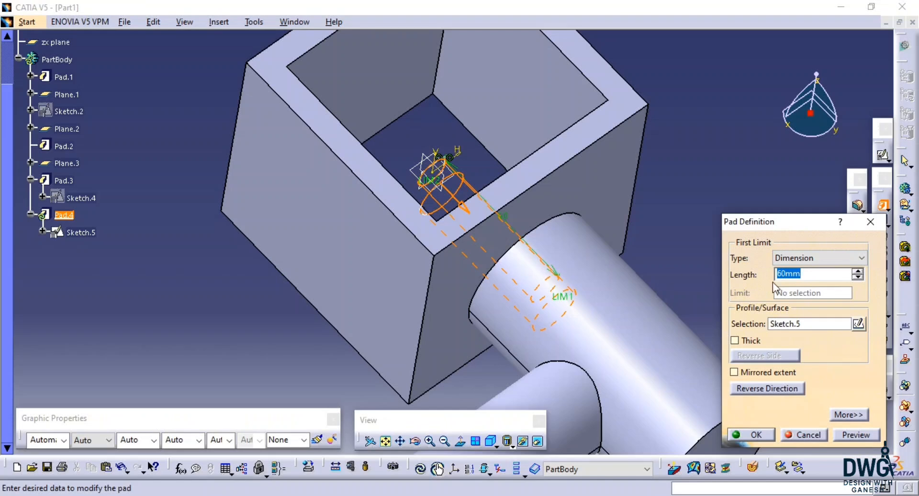
click(830, 258)
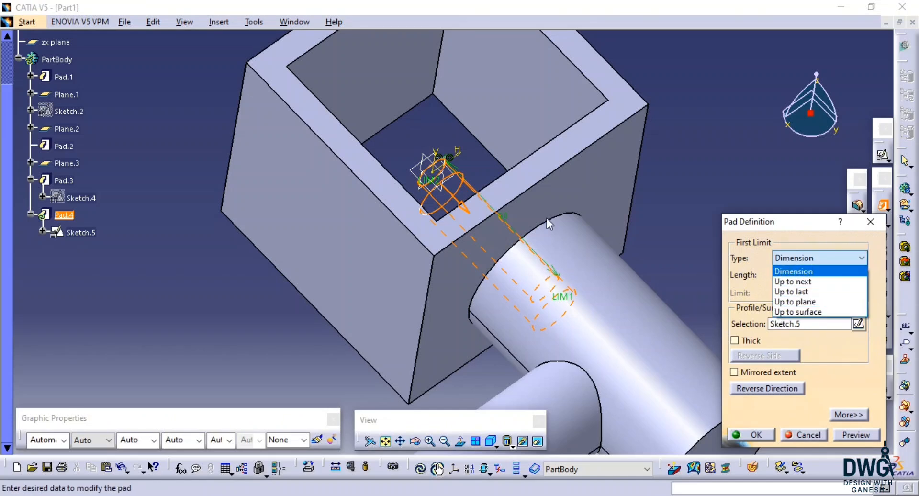
click(826, 282)
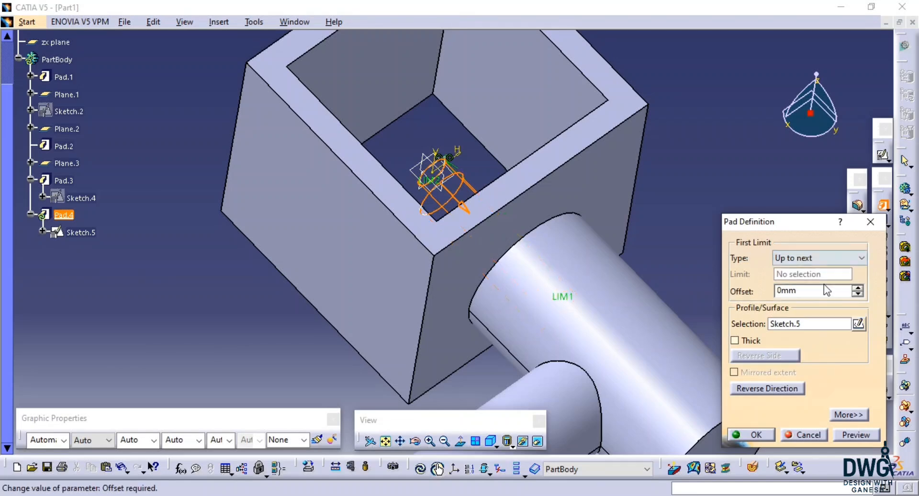
Change the pad's first limit to Up to plane at the box's inner wall on the cylinder side, and preview it
middle_drag(495, 230, 608, 272)
click(824, 258)
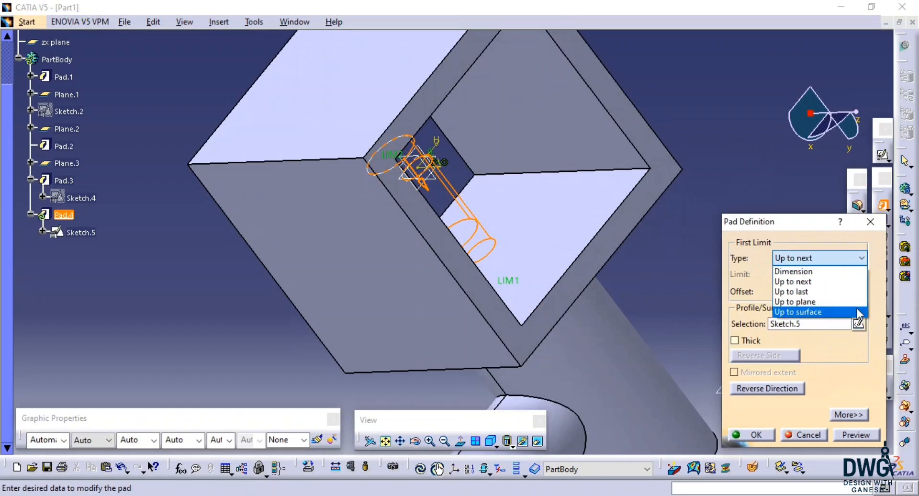
click(795, 302)
click(557, 220)
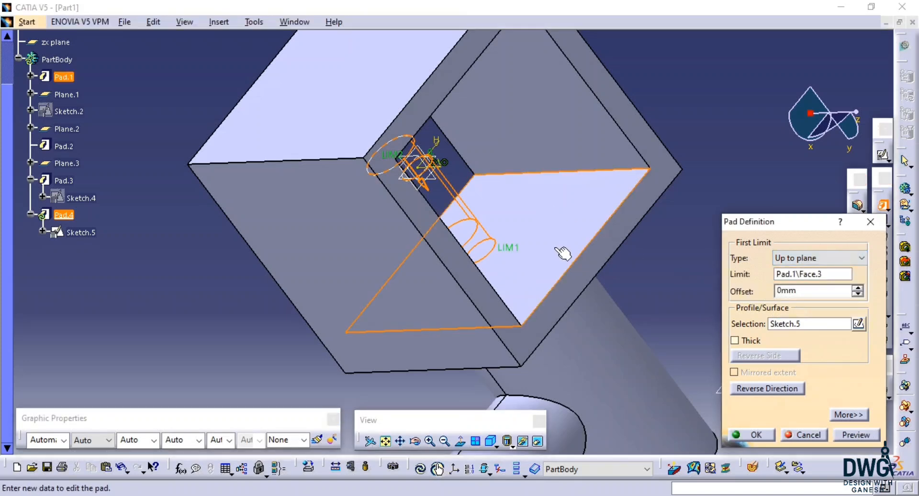
middle_drag(576, 293, 489, 292)
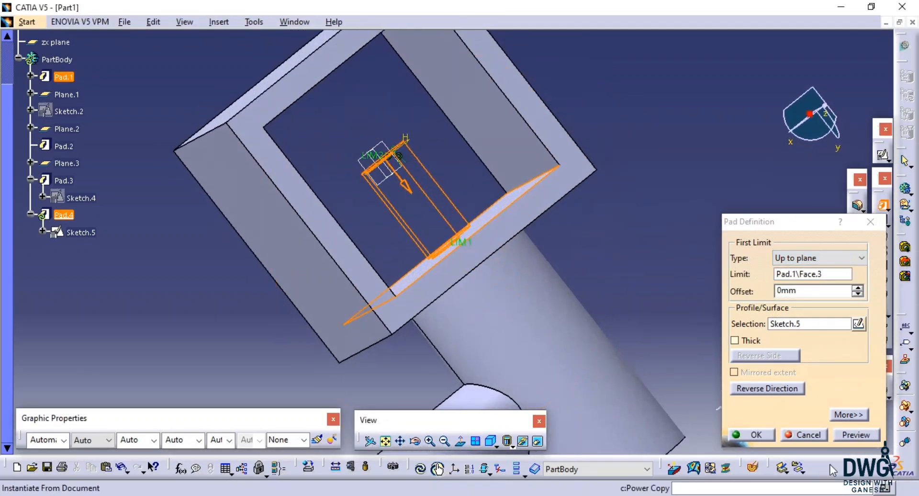
click(859, 436)
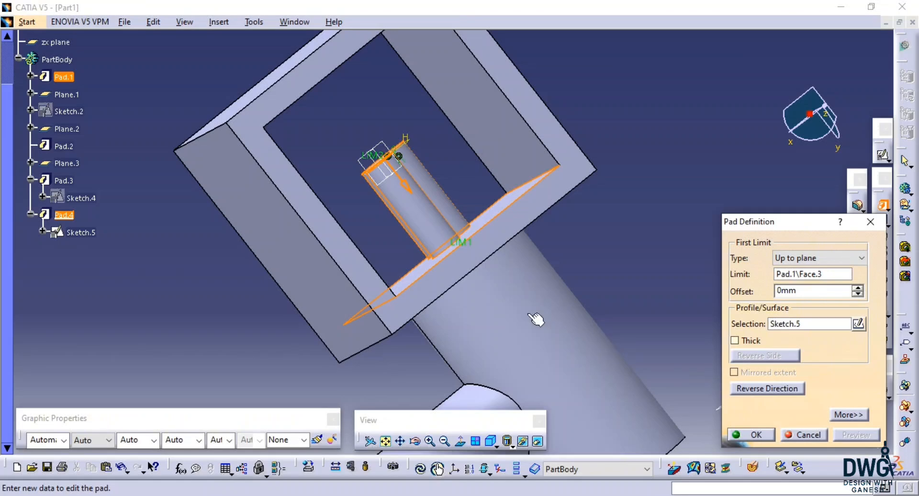
middle_drag(497, 312, 474, 308)
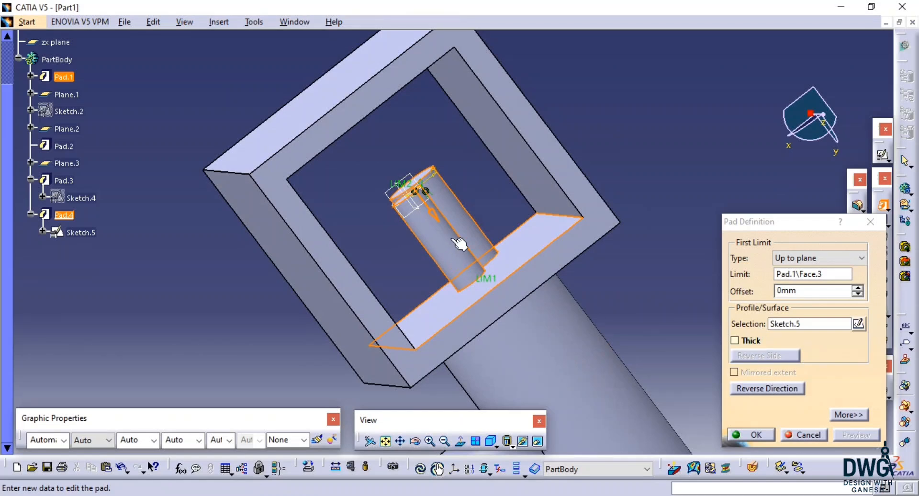
Set the pad's second limit to Up to plane at the opposite inner wall of the box and create the pad
click(849, 414)
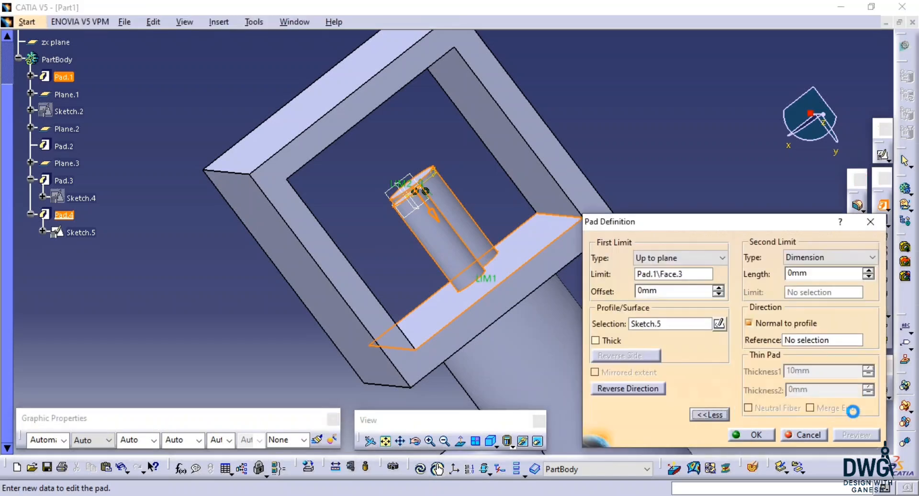
click(810, 261)
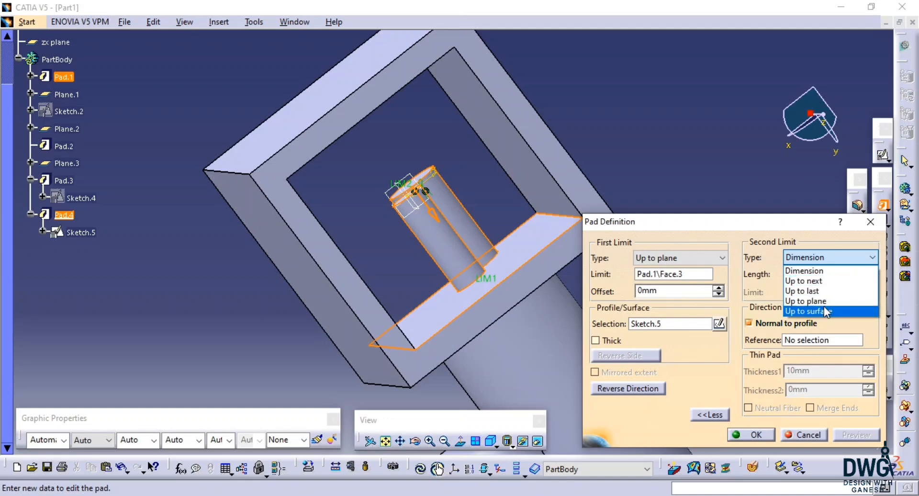
click(825, 303)
middle_drag(484, 302, 394, 205)
click(333, 139)
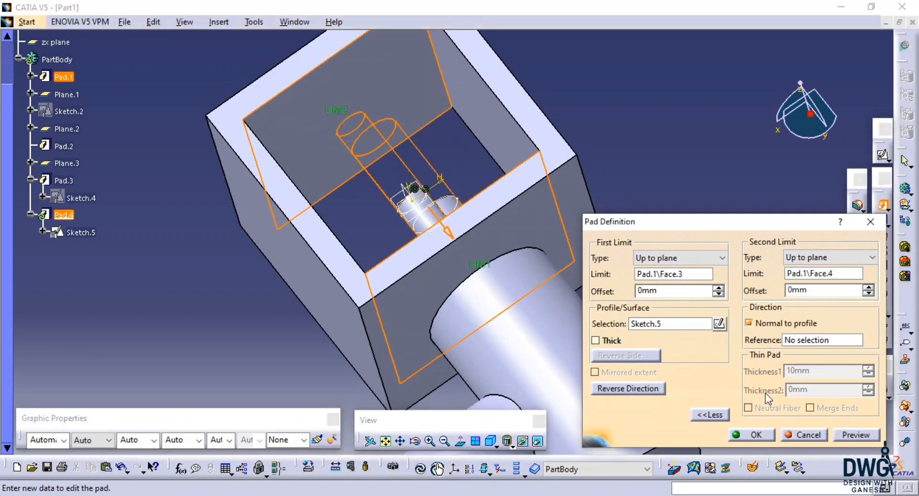
click(846, 437)
click(755, 435)
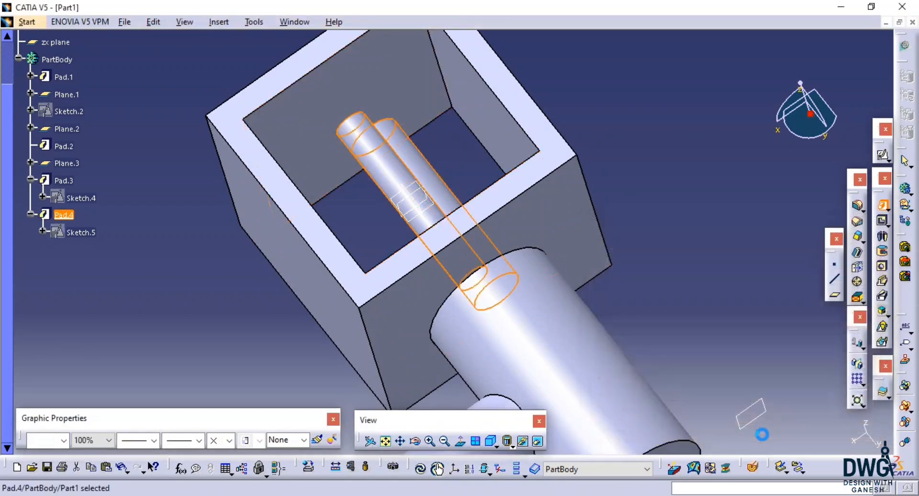
middle_drag(713, 334, 723, 418)
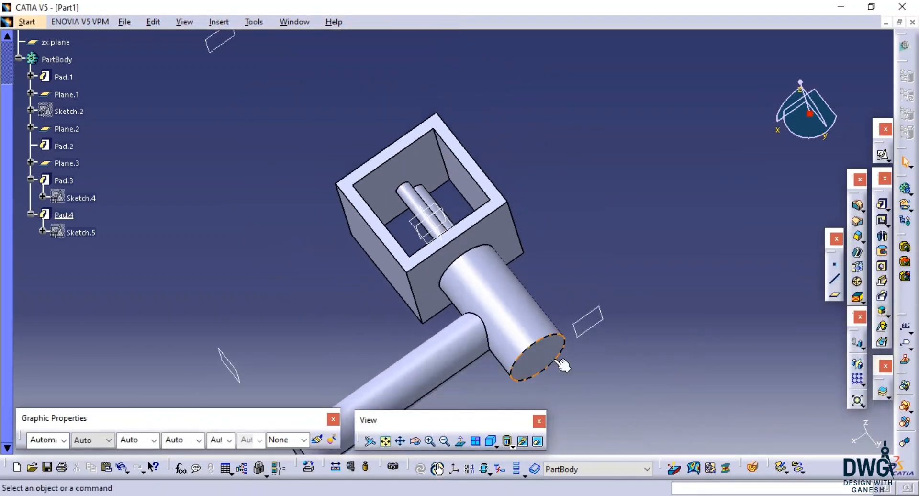
middle_drag(563, 360, 406, 402)
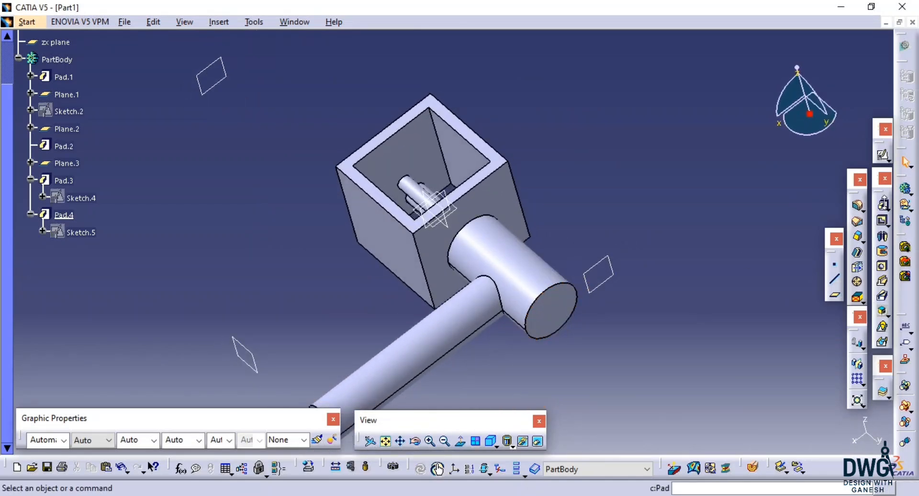
click(886, 210)
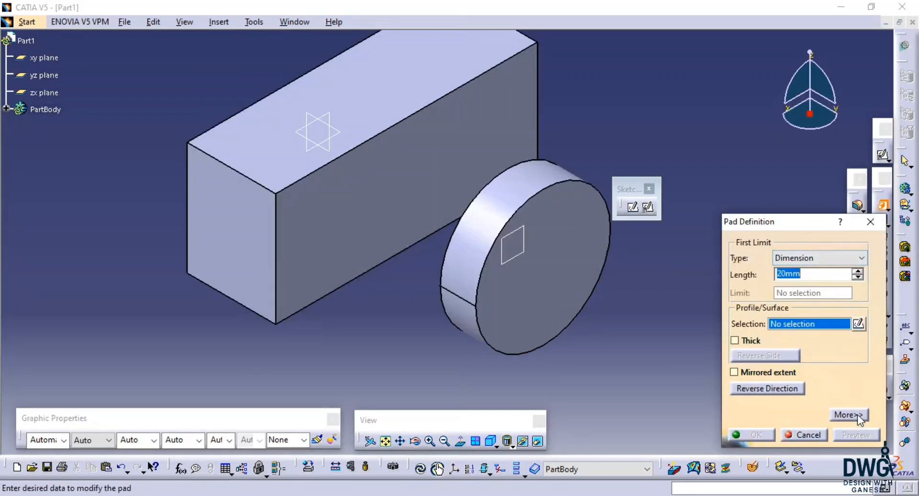
click(848, 415)
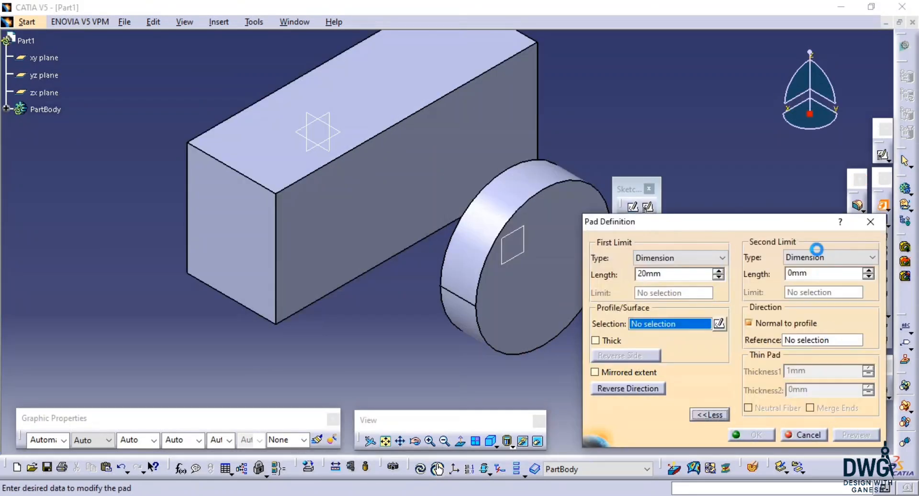
click(711, 413)
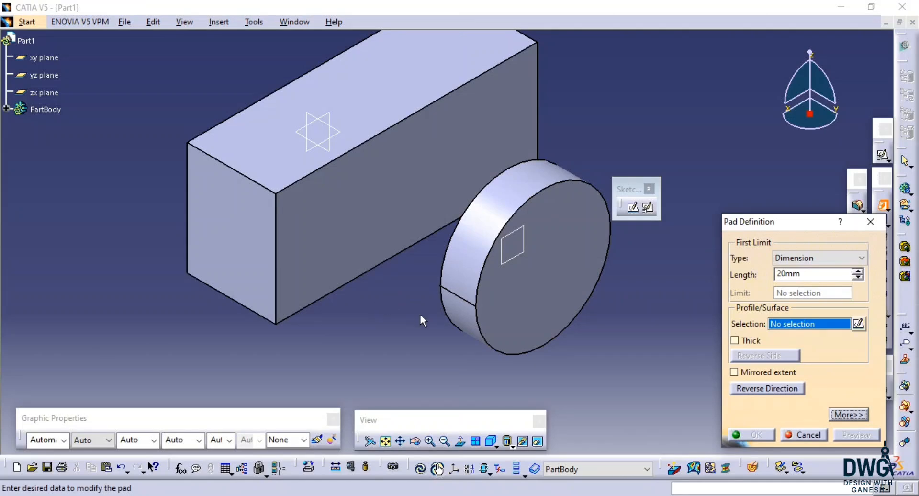
middle_drag(375, 294, 297, 288)
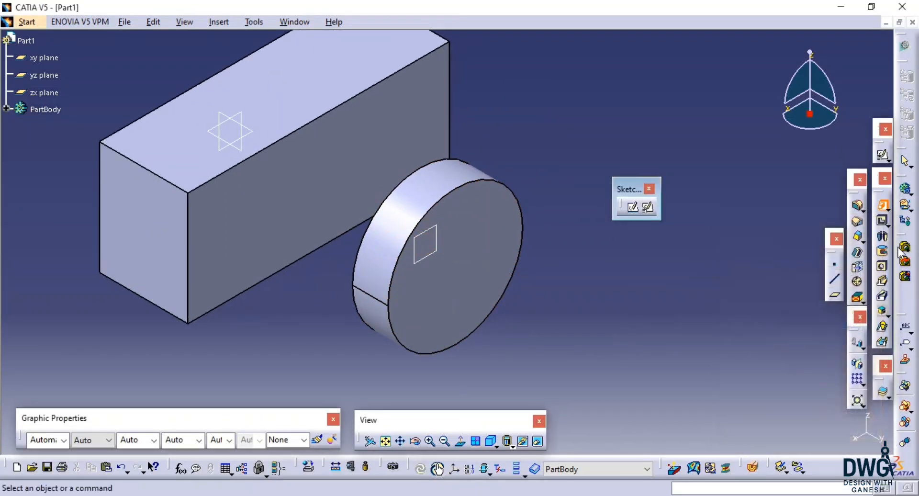
click(805, 434)
Start a pad from the disc's outer flat face and use the box's short top edge as the extrusion direction
click(883, 205)
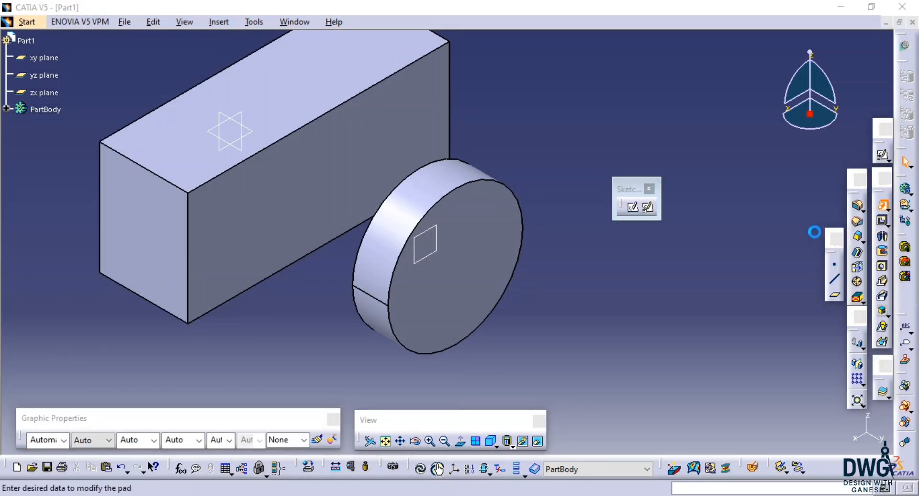
click(485, 297)
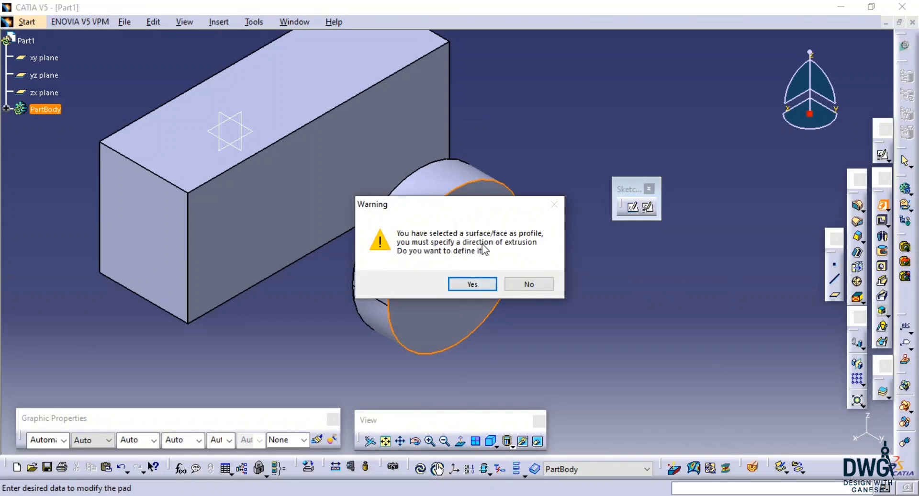
click(473, 283)
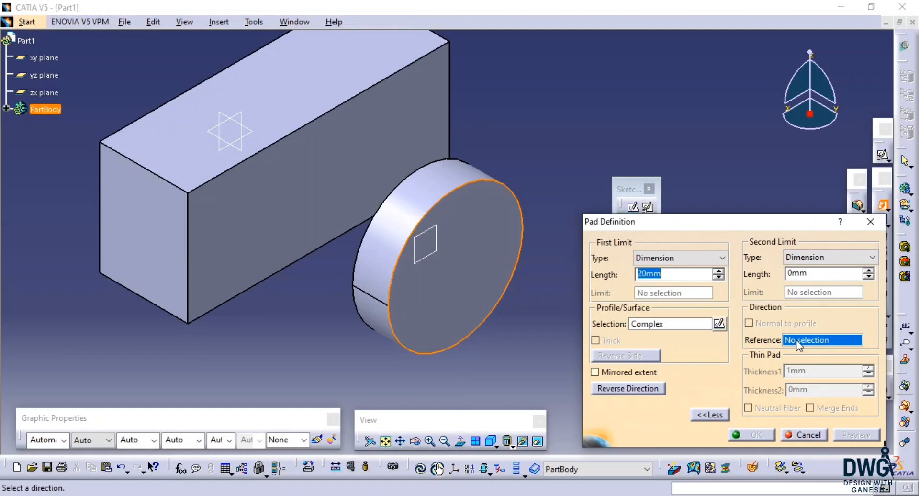
click(185, 190)
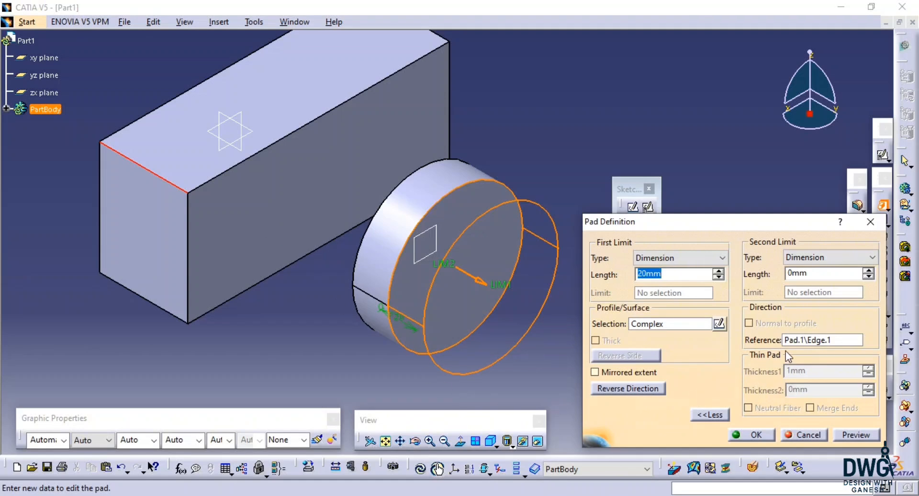
Reverse the pad's direction and switch it back outward, preview the 20 mm extrusion, and cancel the pad
click(616, 388)
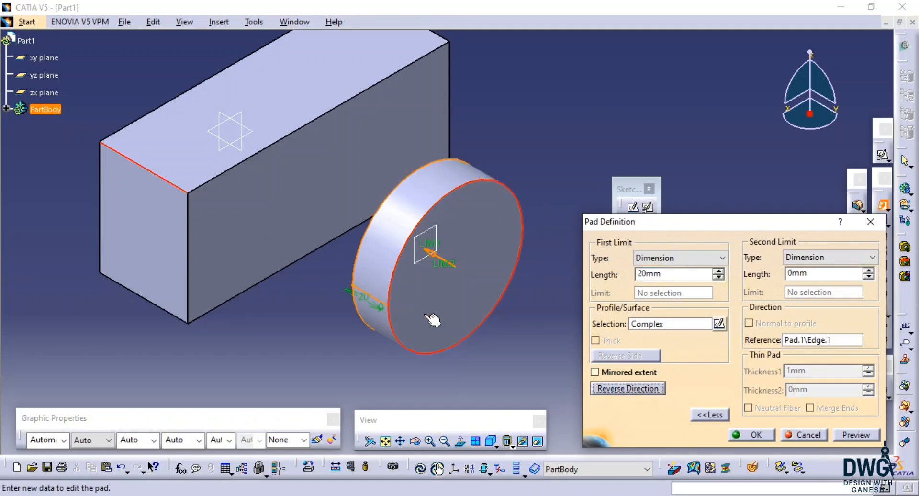
click(616, 387)
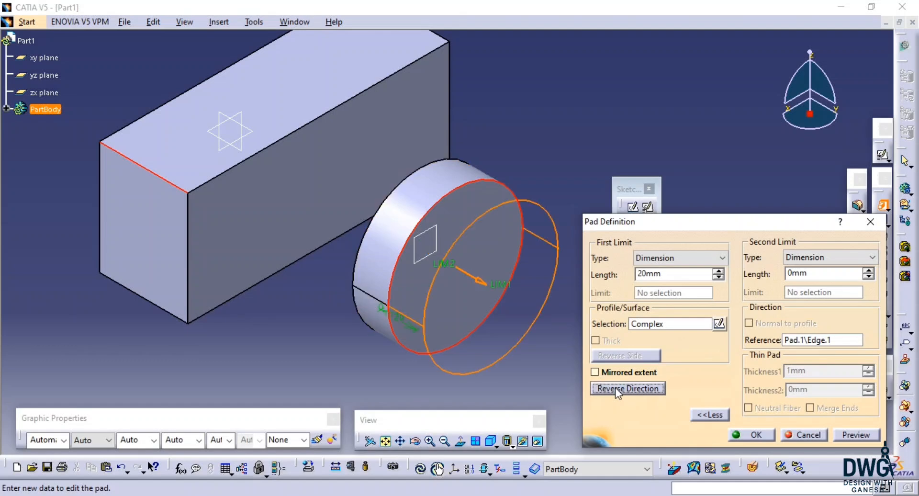
click(856, 435)
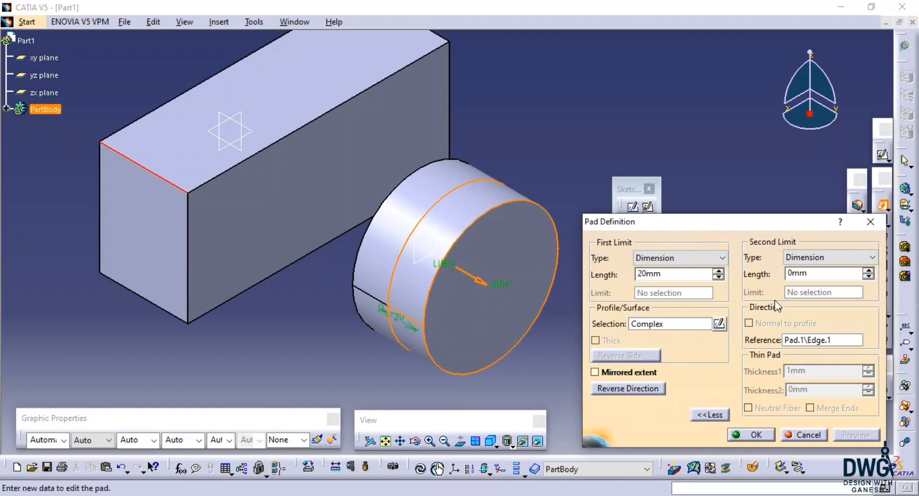
click(800, 435)
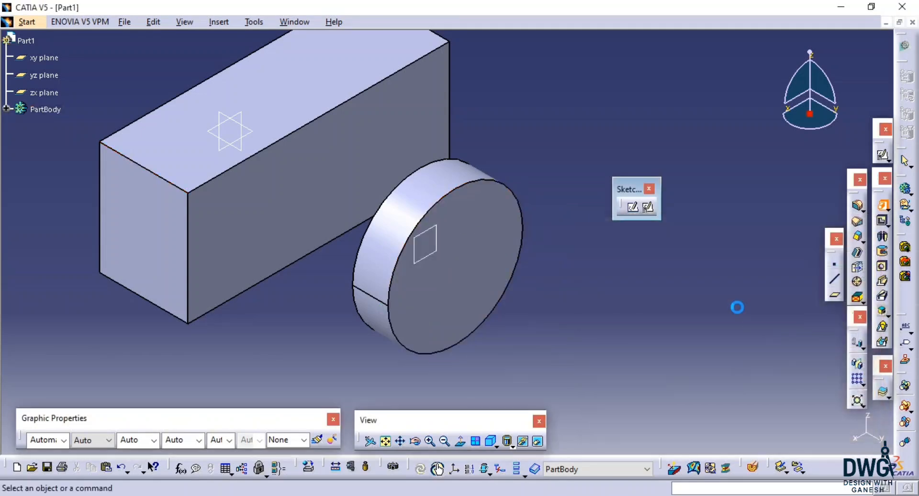
Start a pad from the disc's outer face with the Y Axis as extrusion direction and preview it at 20 mm
click(882, 205)
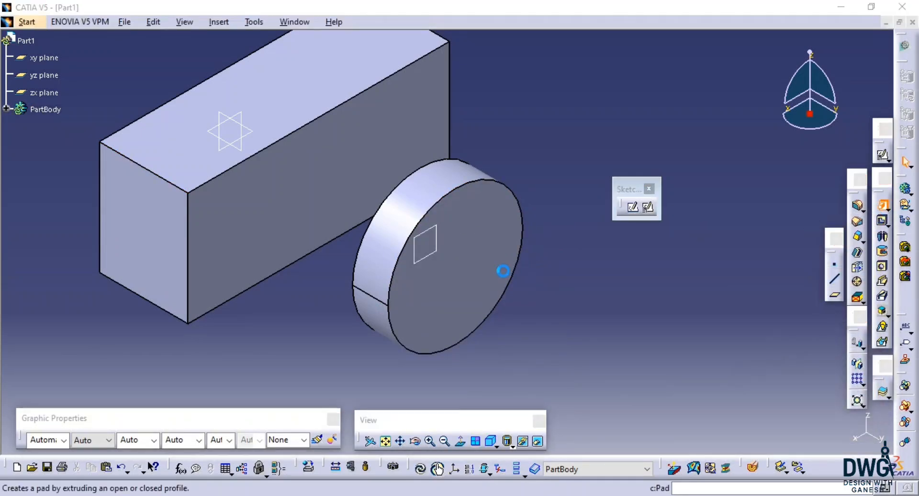
click(478, 279)
click(470, 285)
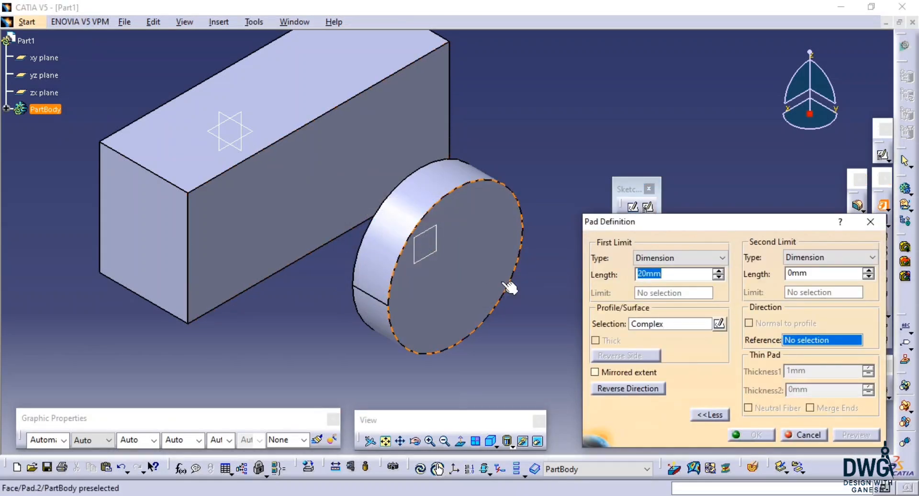
right_click(801, 341)
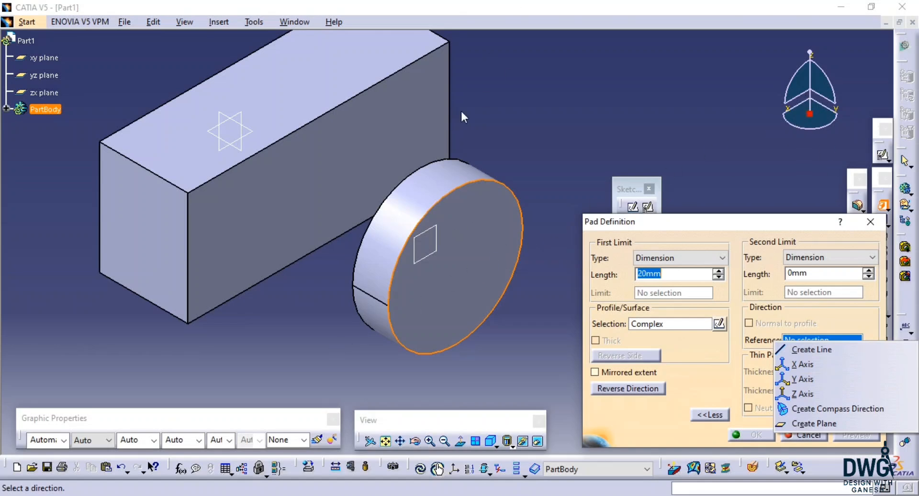
click(811, 381)
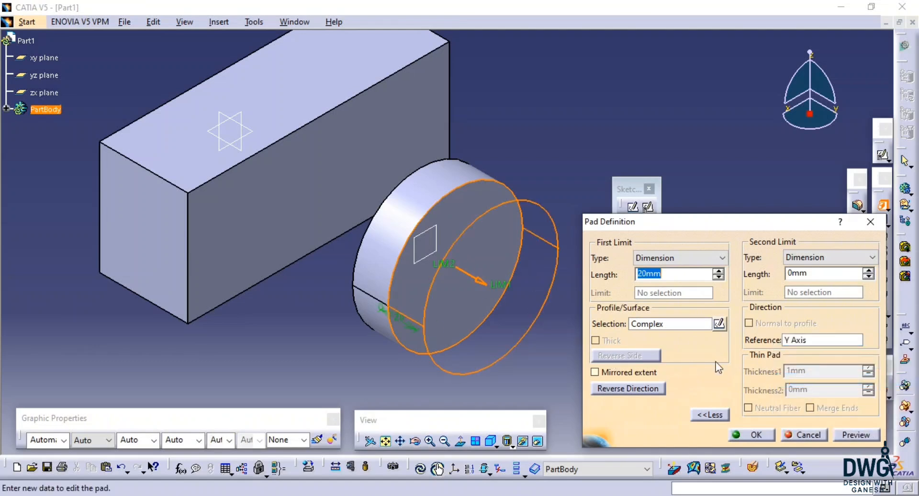
click(857, 434)
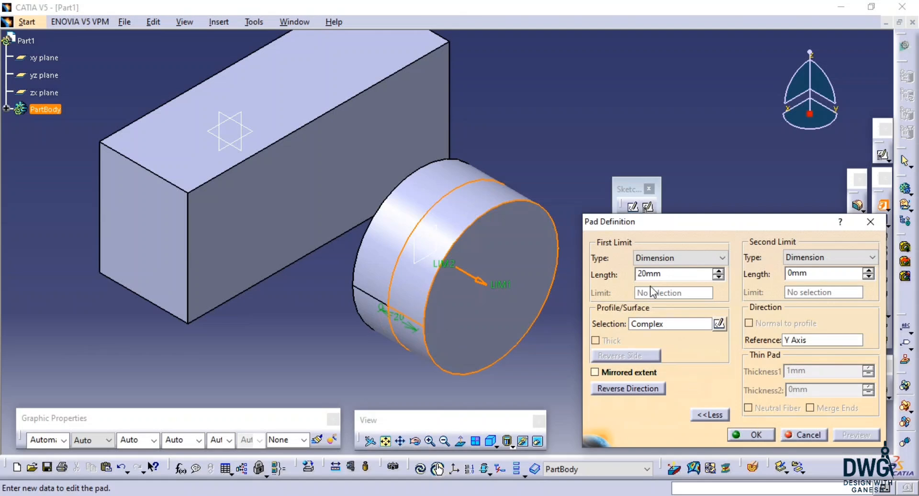
Try the Up to last limit for the outer-face pad, and cancel the pad
click(674, 259)
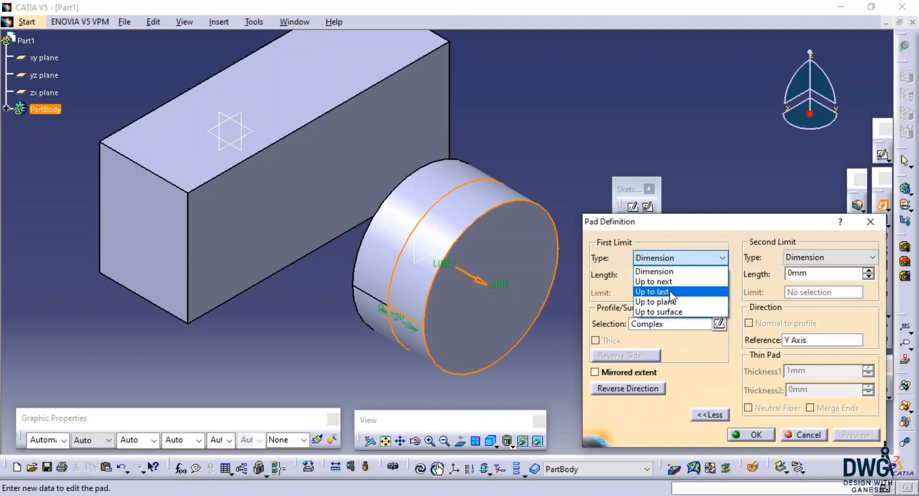
click(696, 293)
click(750, 434)
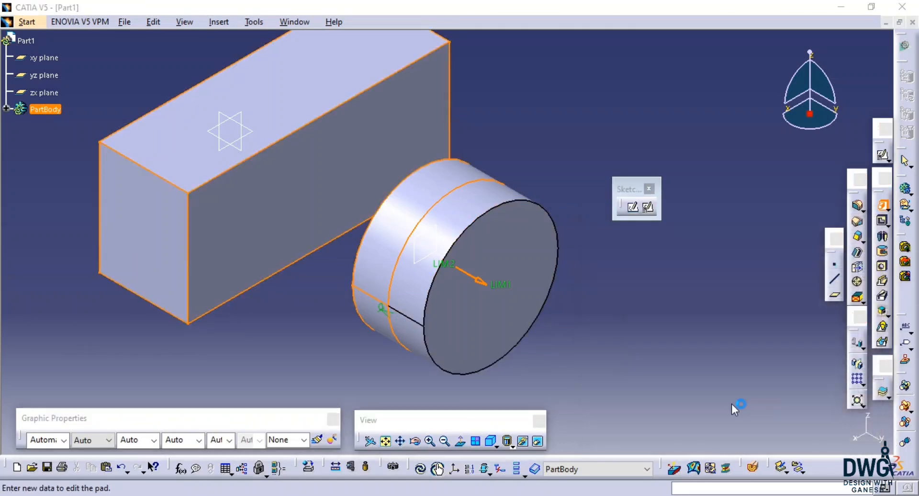
click(567, 284)
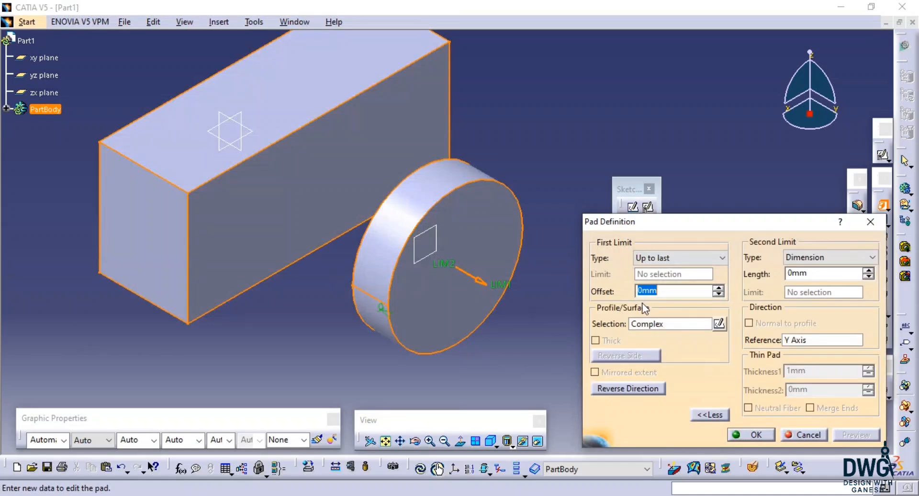
click(800, 435)
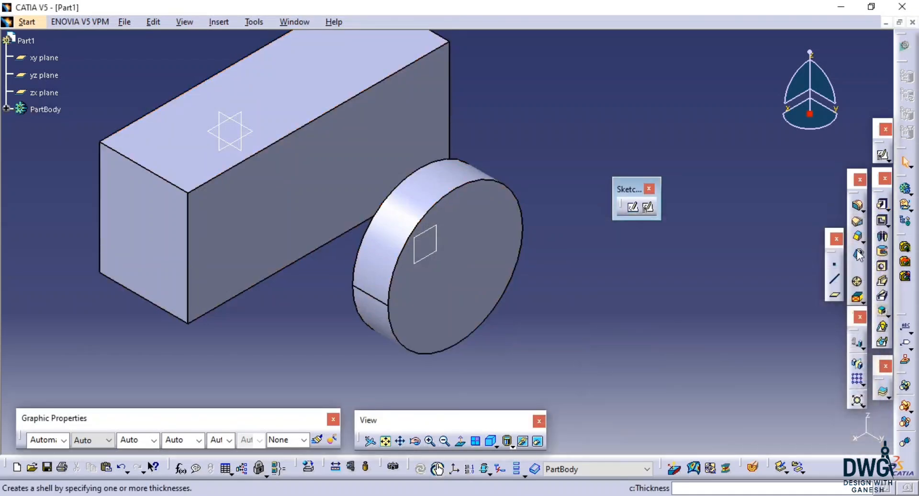
Start a pad from the disc face facing the box, with first limit Up to next and the Y Axis as direction
click(884, 205)
middle_drag(435, 262, 655, 283)
click(287, 235)
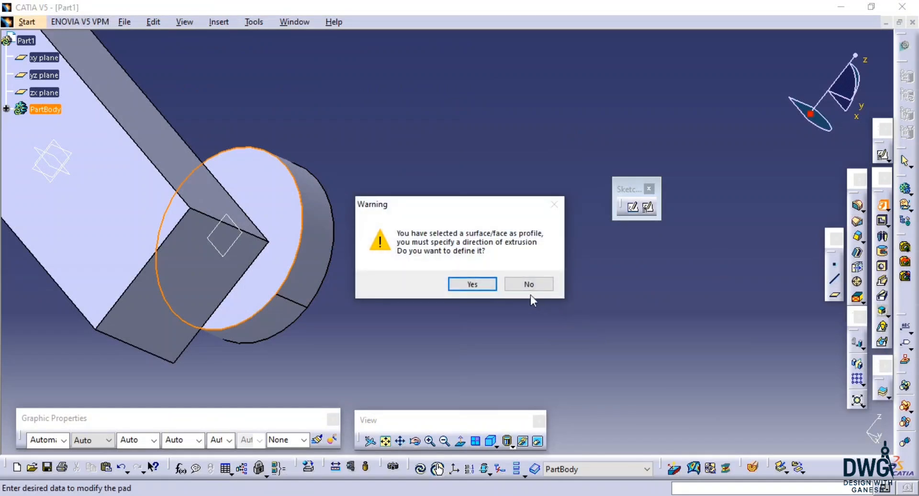
click(472, 284)
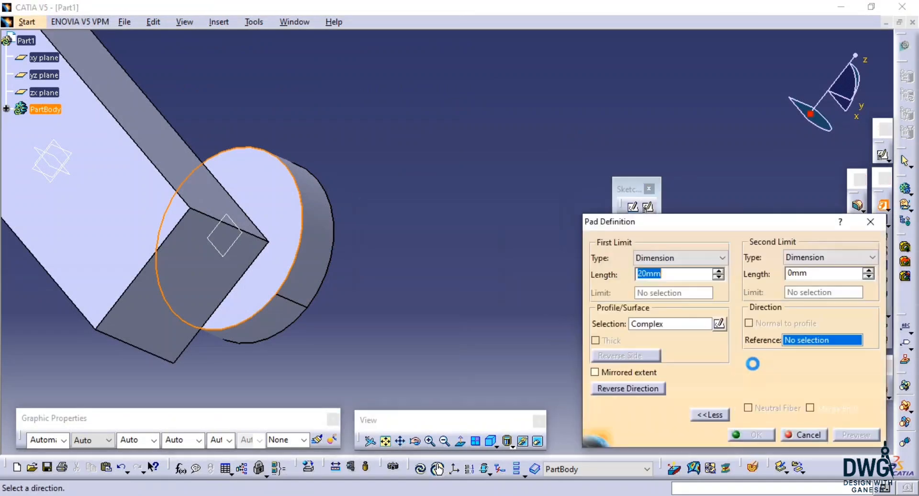
click(676, 259)
click(677, 281)
middle_drag(435, 297, 329, 272)
middle_drag(479, 286, 420, 261)
right_click(815, 342)
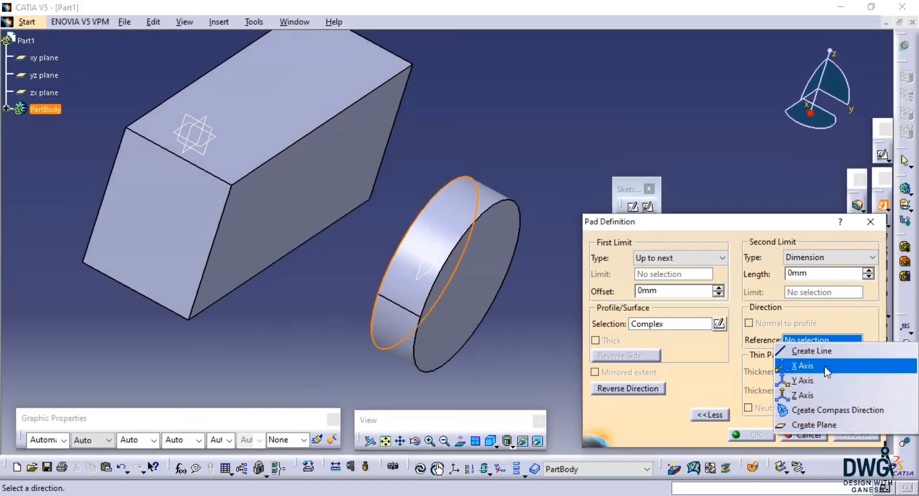
click(814, 378)
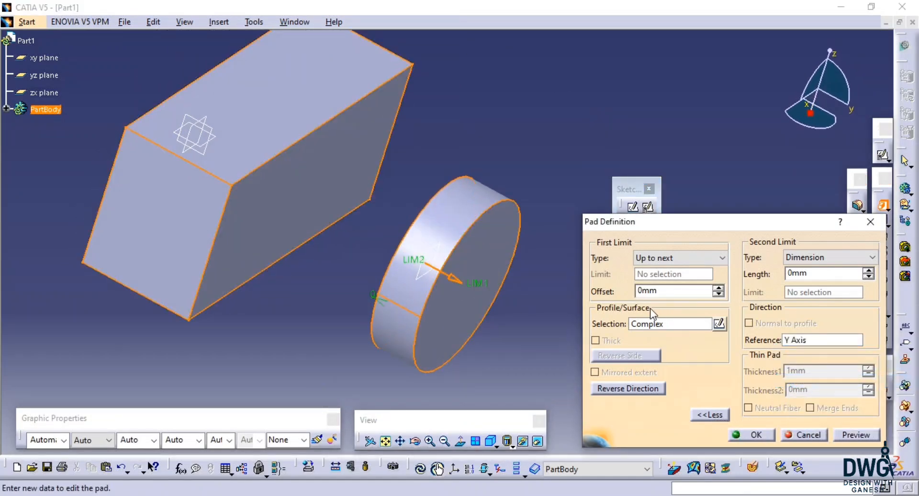
Try previewing the Up to next pad in both the original and the reversed direction, and cancel it
click(843, 435)
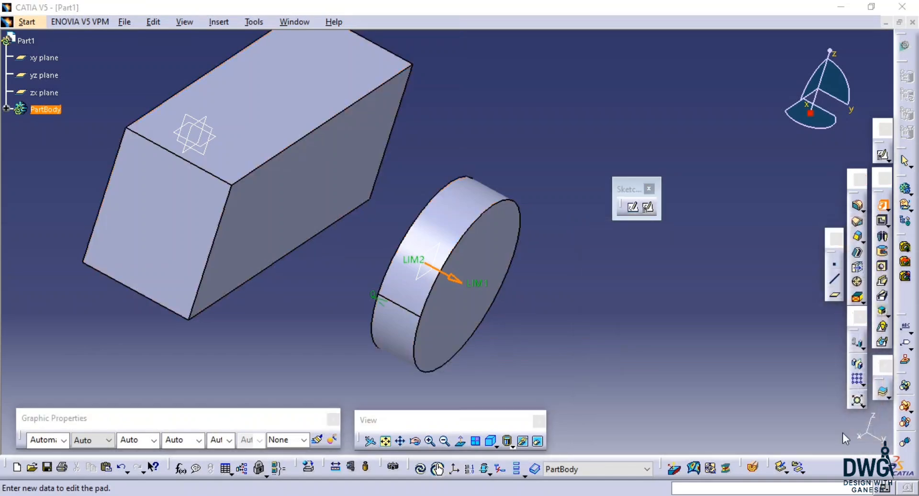
click(558, 286)
click(649, 390)
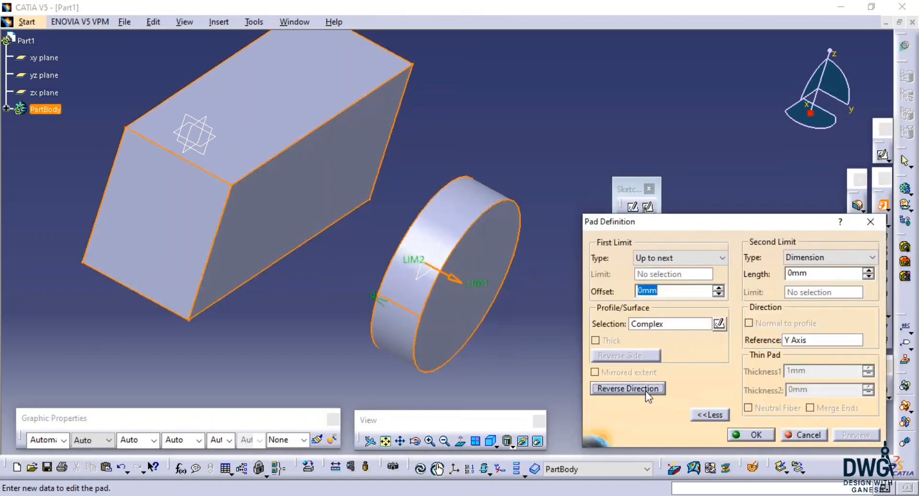
click(562, 286)
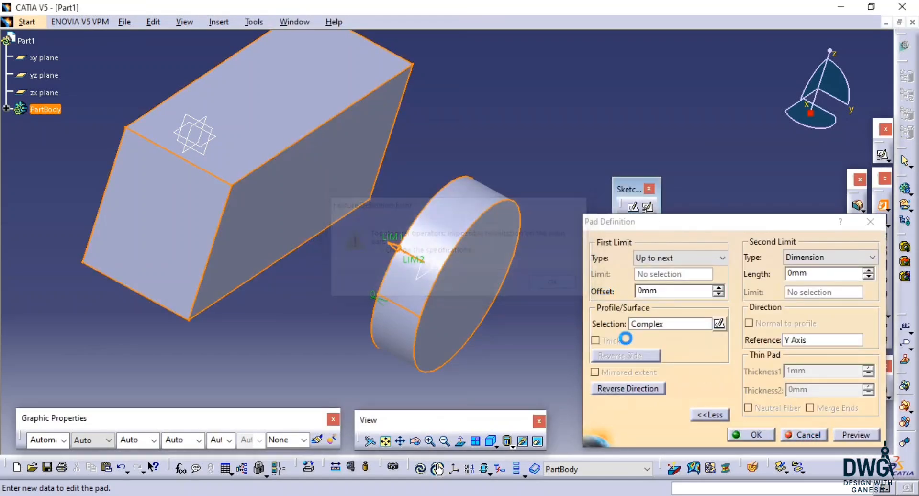
click(848, 438)
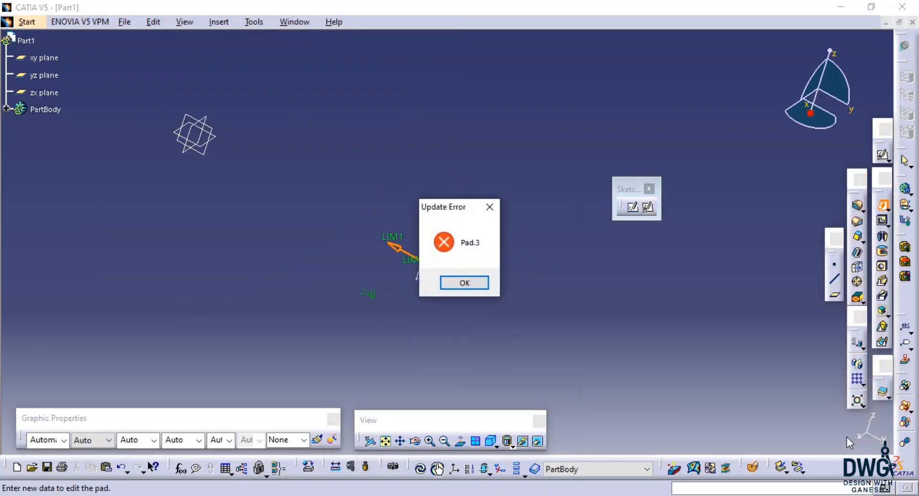
click(468, 283)
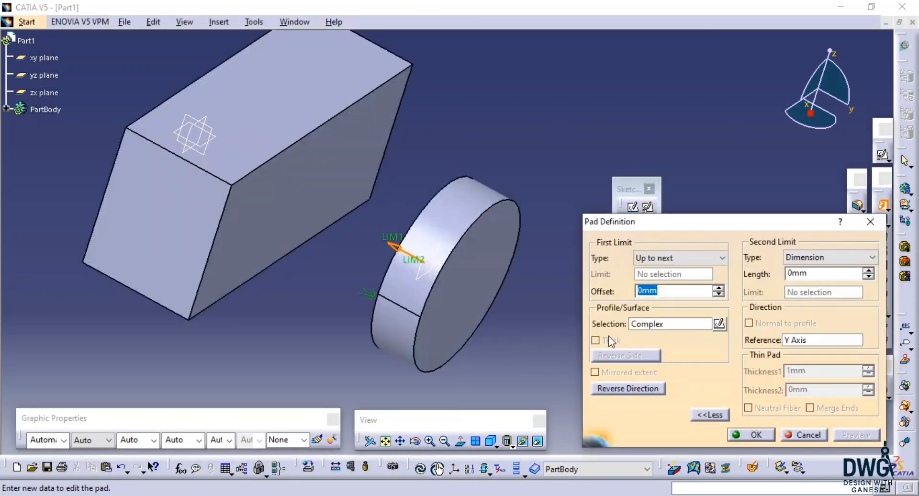
middle_drag(396, 328, 462, 352)
click(809, 435)
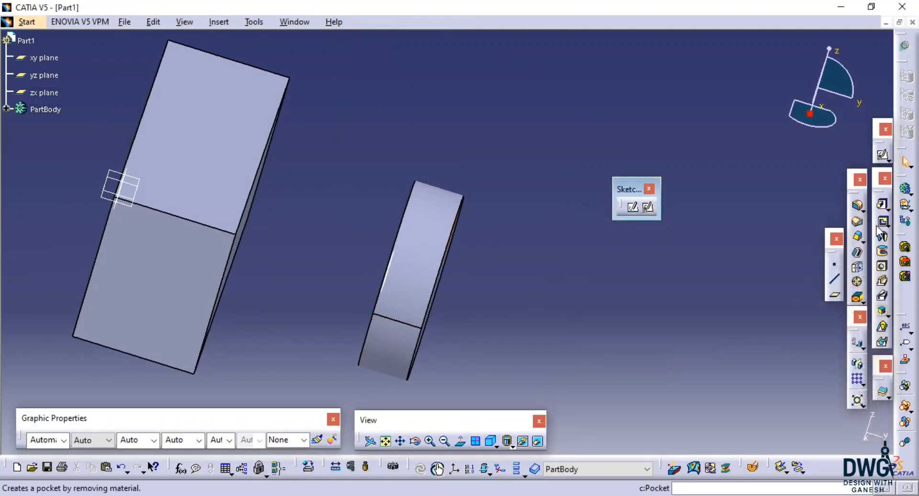
Pad the disc face facing the box along the Y Axis, reversed toward the box, and preview it at 20 mm
click(884, 206)
middle_drag(364, 285, 375, 260)
click(376, 259)
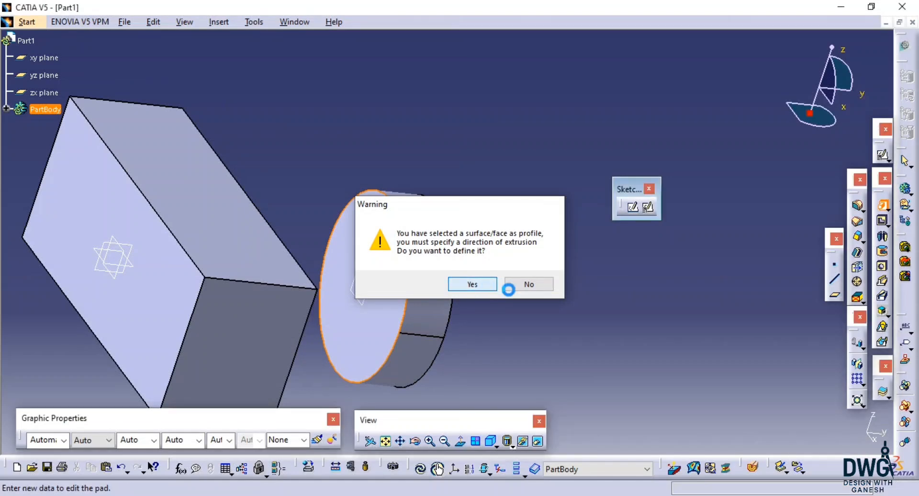
click(492, 286)
right_click(803, 346)
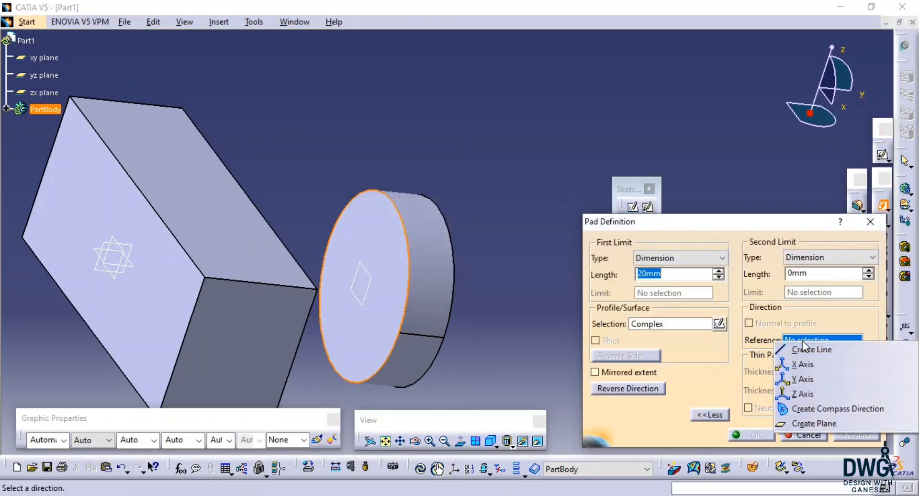
click(807, 380)
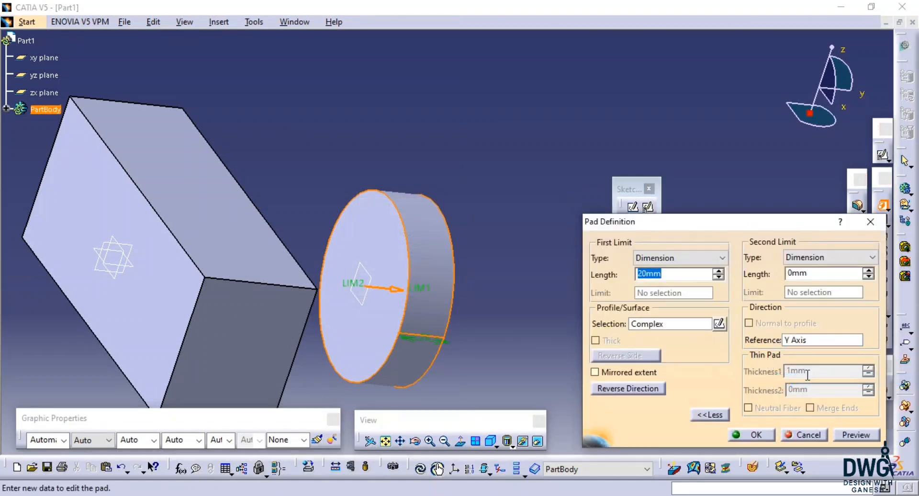
click(629, 388)
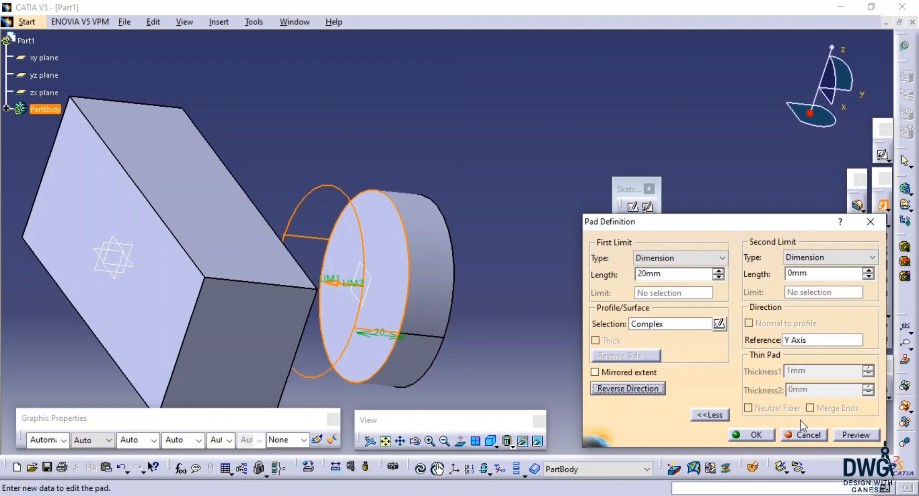
click(846, 433)
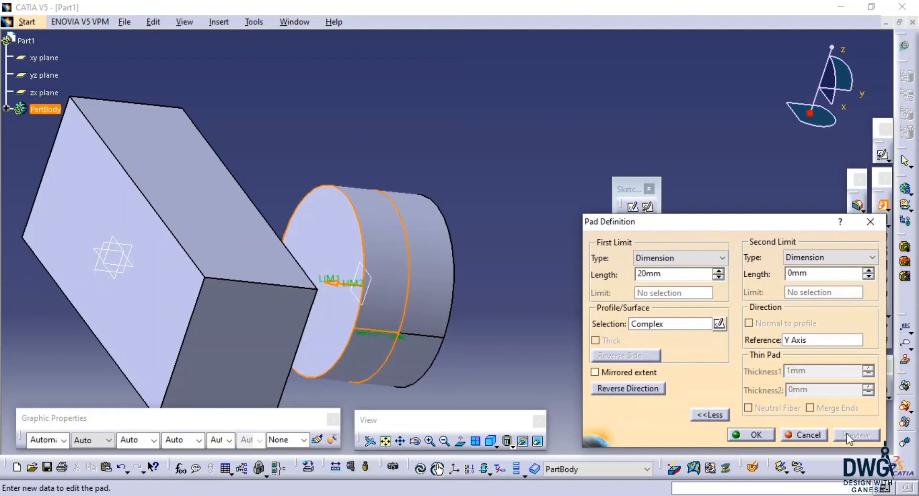
Try the Up to next first limit on the reversed pad and inspect how the disc overlaps the box
click(694, 257)
click(681, 283)
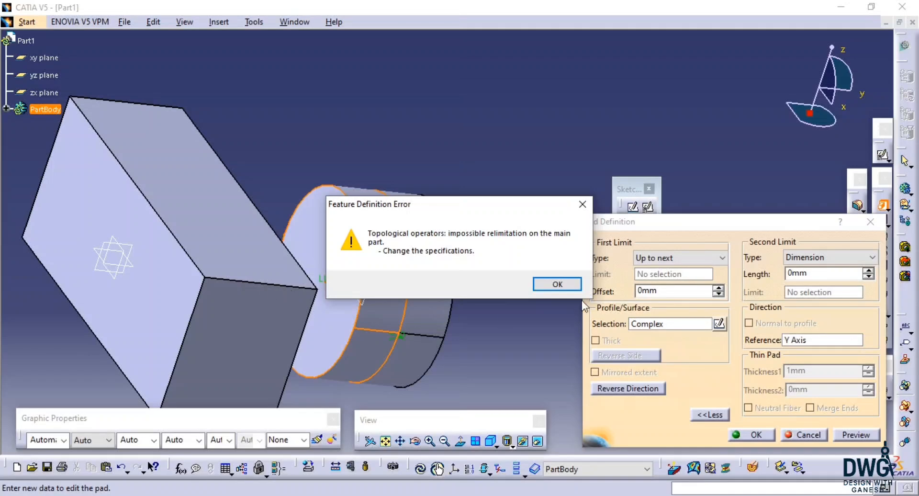
click(578, 285)
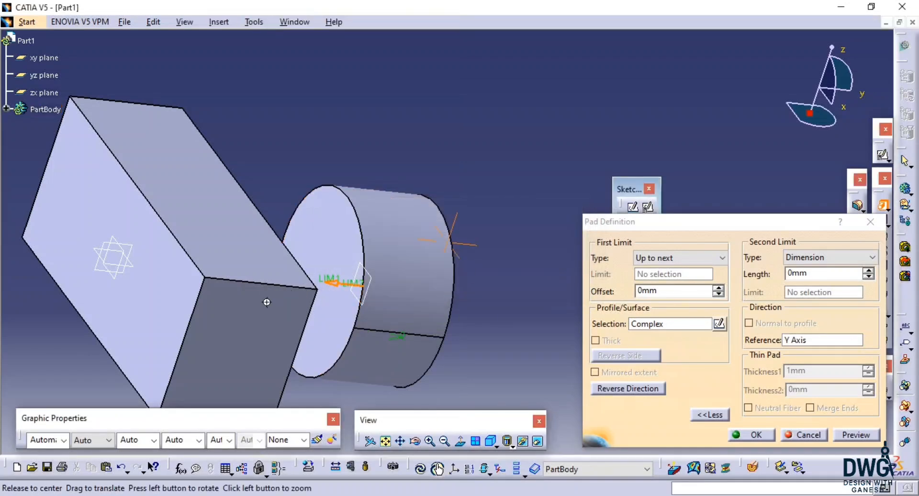
middle_drag(263, 303, 420, 293)
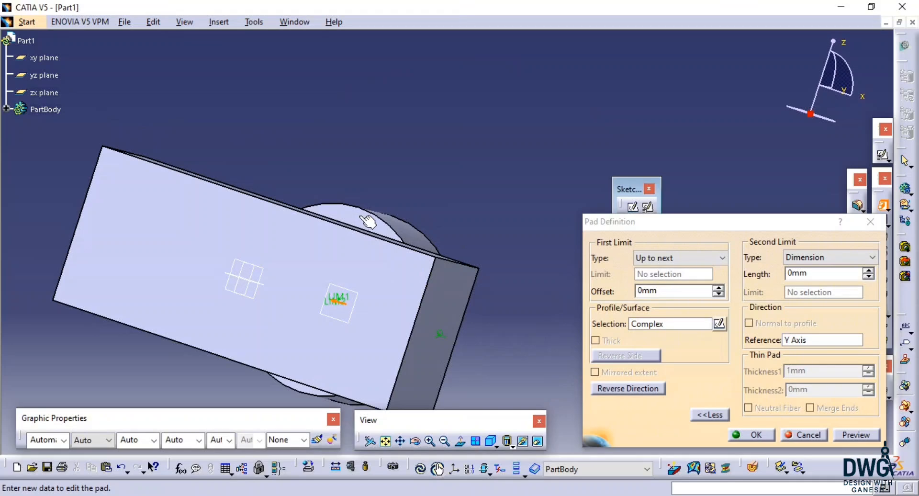
Try padding the disc with first limit Up to plane, using the box face facing the disc as limit, and preview it
middle_drag(375, 225, 481, 246)
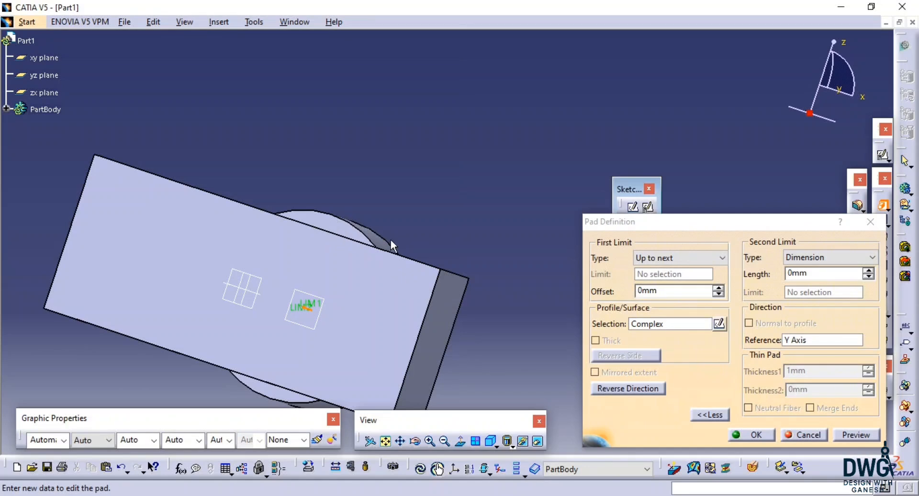
click(678, 262)
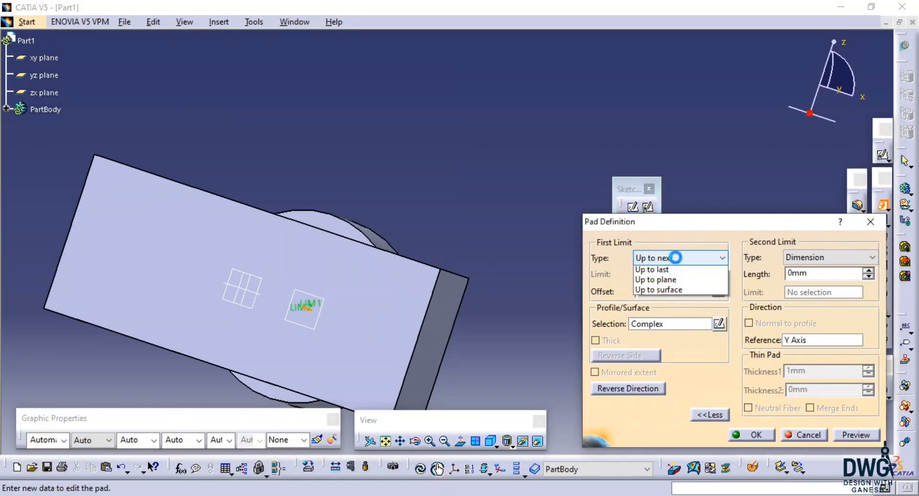
click(667, 301)
middle_drag(450, 311, 226, 263)
click(304, 261)
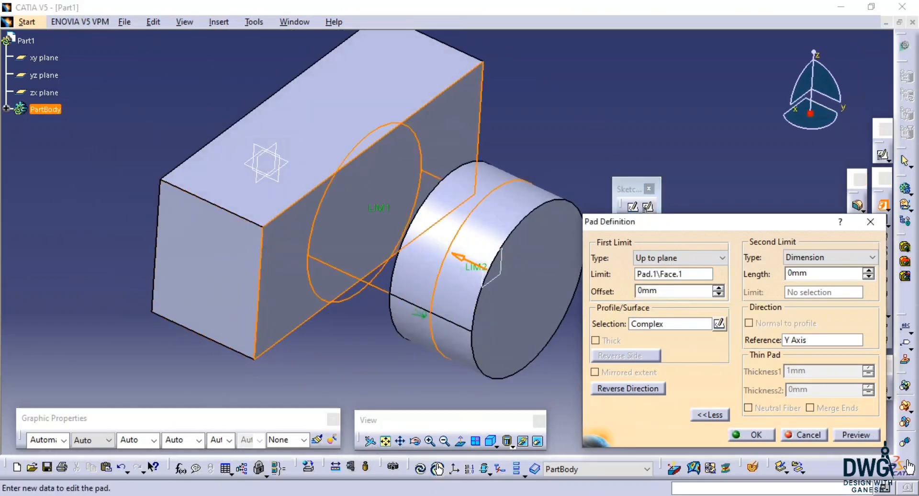
click(856, 435)
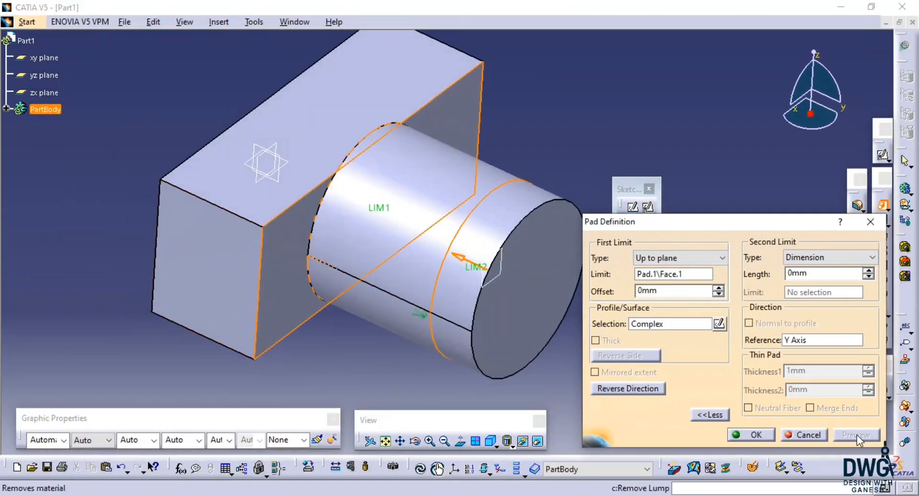
Try the Up to surface first limit with the box side that faces the disc as the limiting surface
click(699, 263)
click(685, 312)
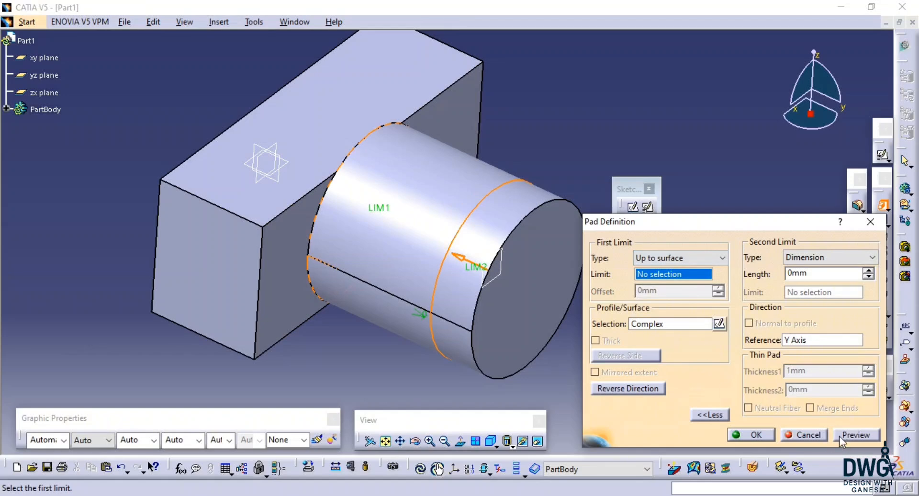
click(300, 309)
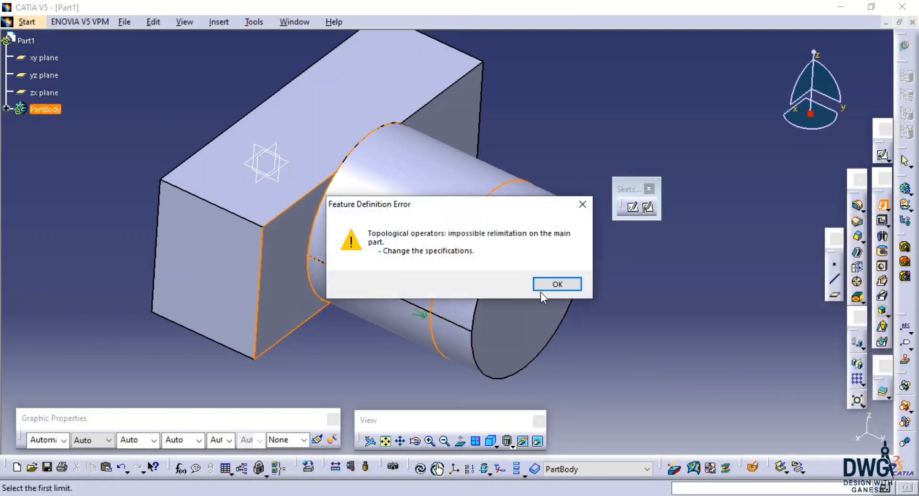
click(556, 285)
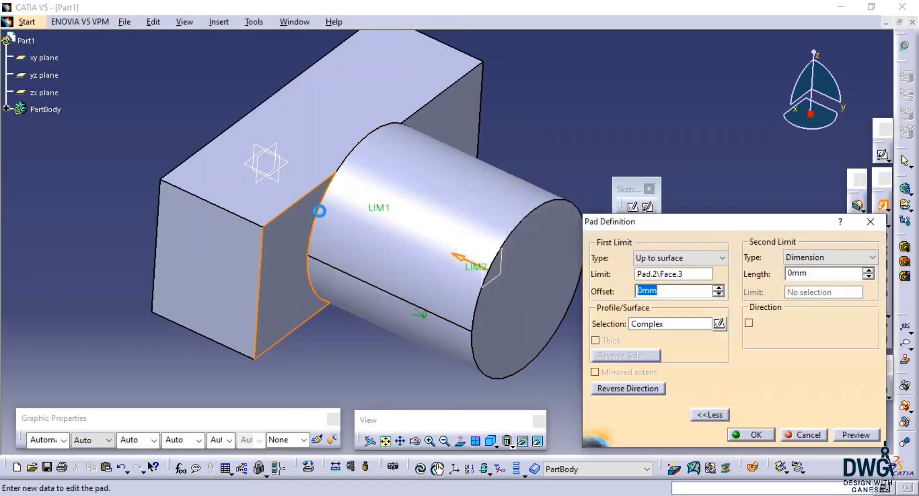
Try previewing the pad with first limit Up to plane and no limit element selected, and cancel the pad
click(723, 258)
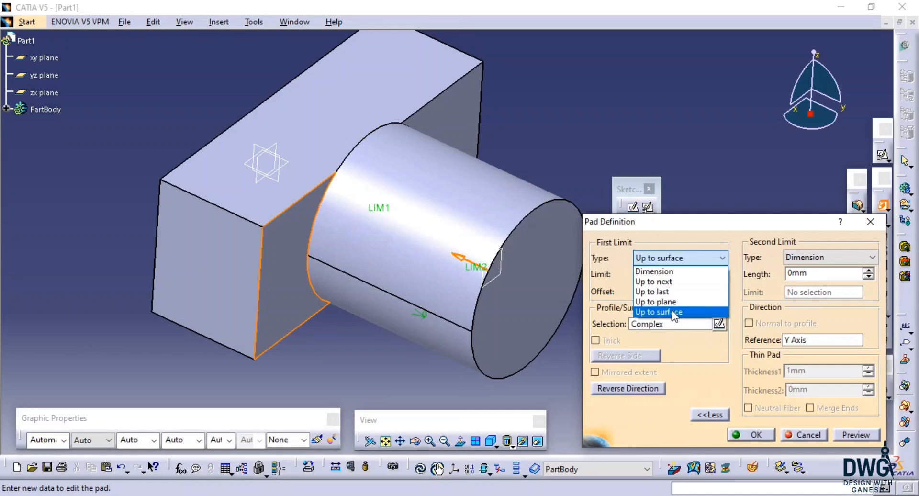
click(689, 301)
click(848, 434)
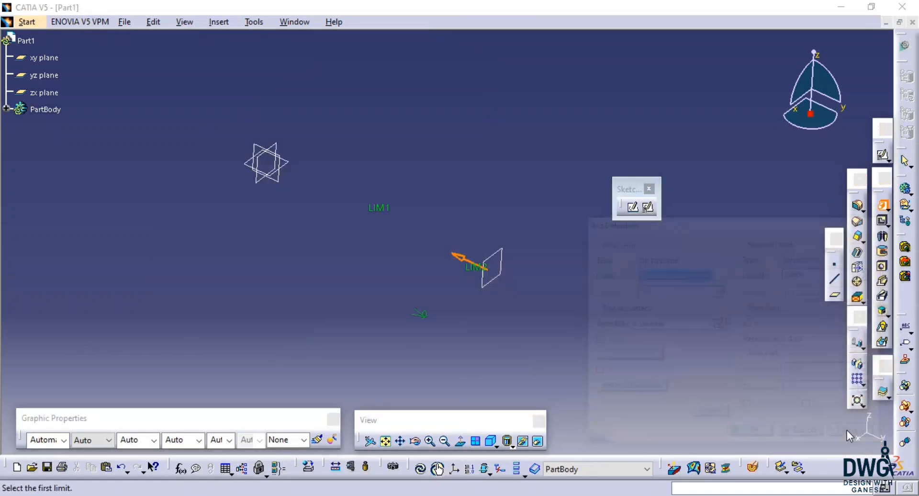
click(540, 284)
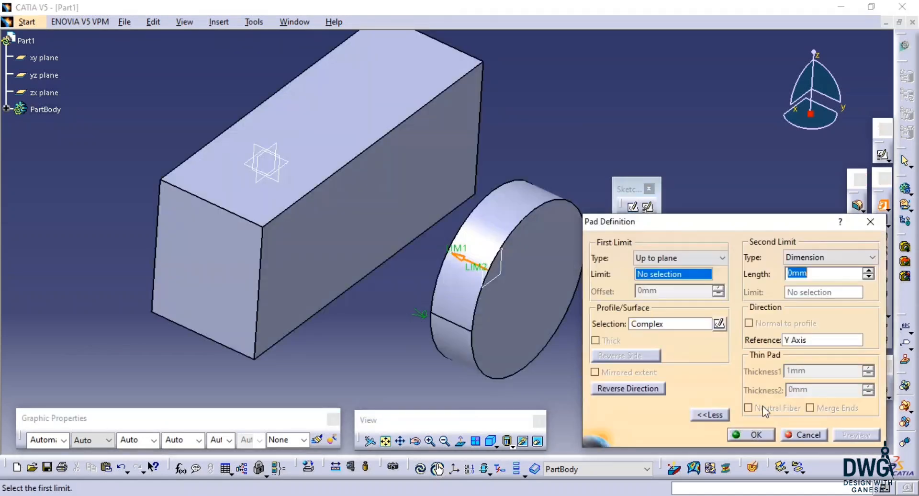
click(801, 435)
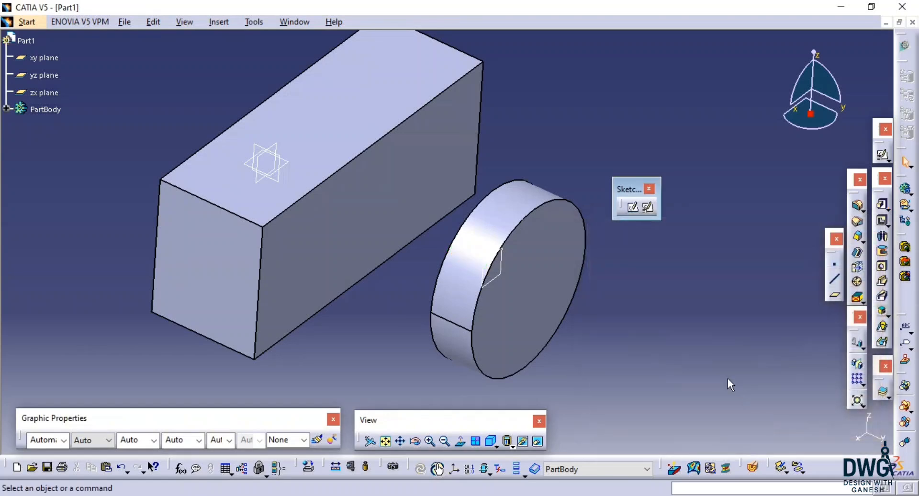